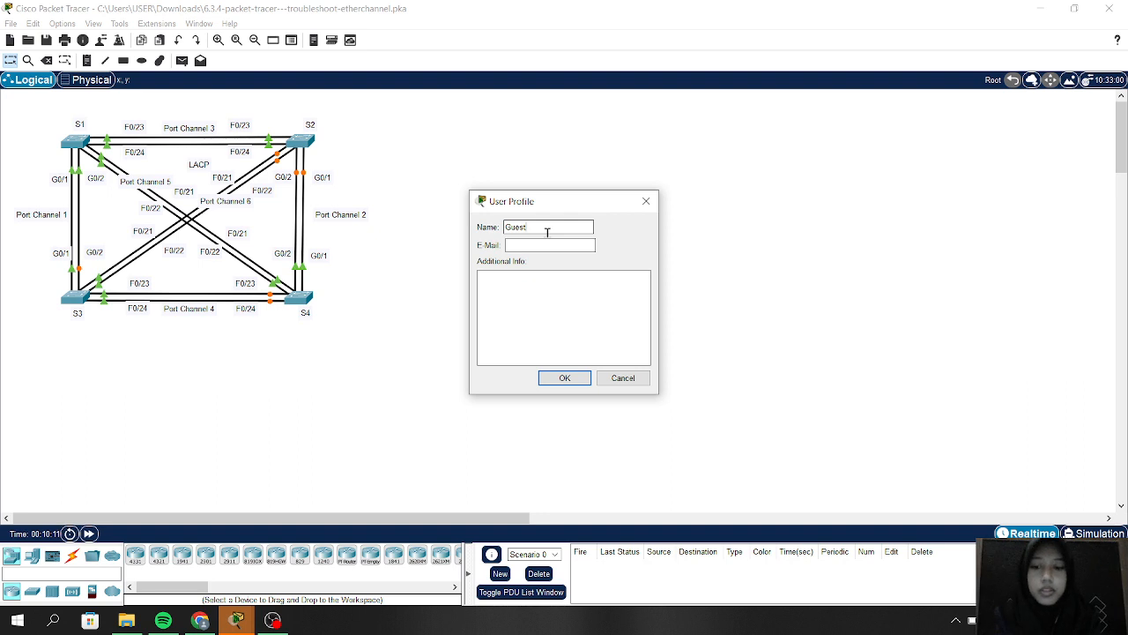
Step: Replace the Guest profile name with your full name, add your e-mail address, and save the profile
{"action": "key", "text": "BackSpace"}
{"action": "key", "text": "BackSpace"}
{"action": "key", "text": "BackSpace"}
{"action": "key", "text": "BackSpace"}
{"action": "key", "text": "BackSpace"}
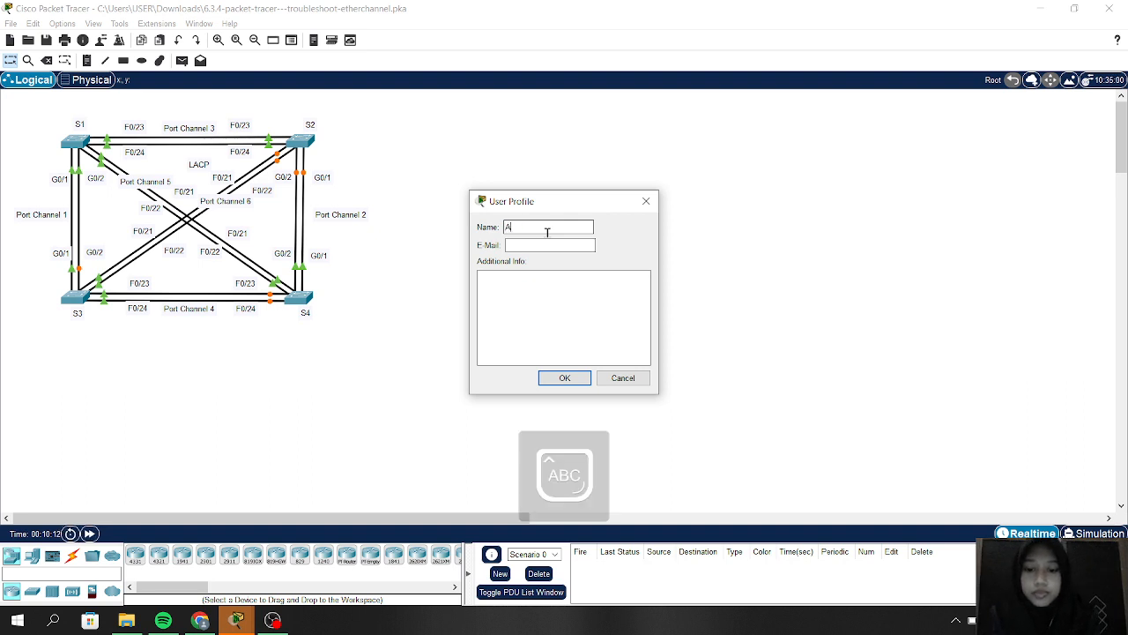
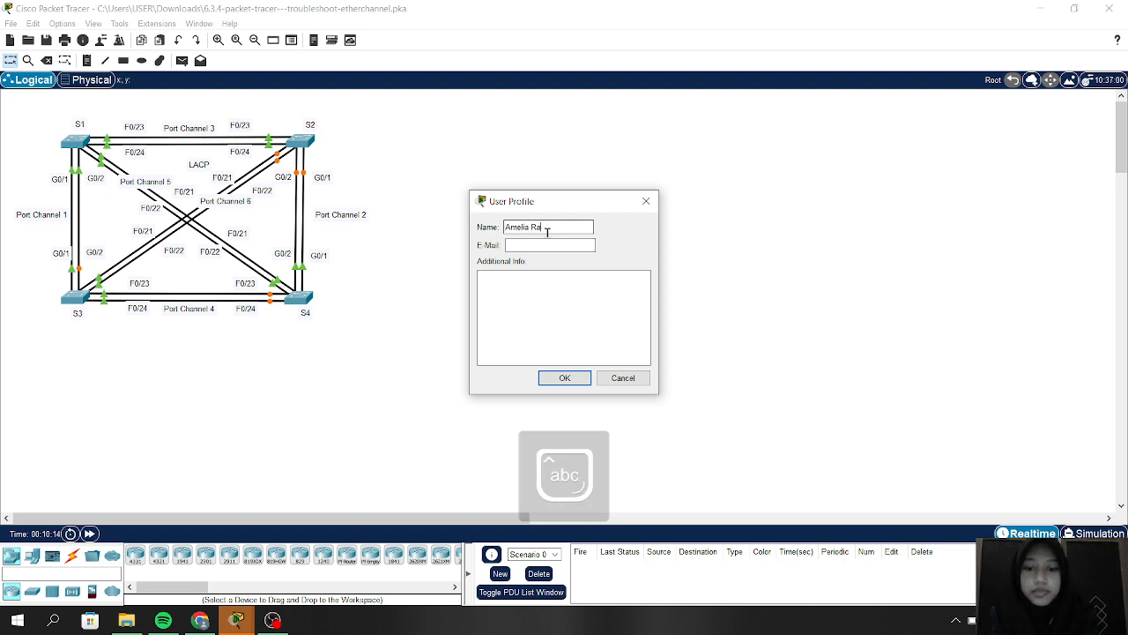
{"action": "left_click", "coordinate": [546, 245]}
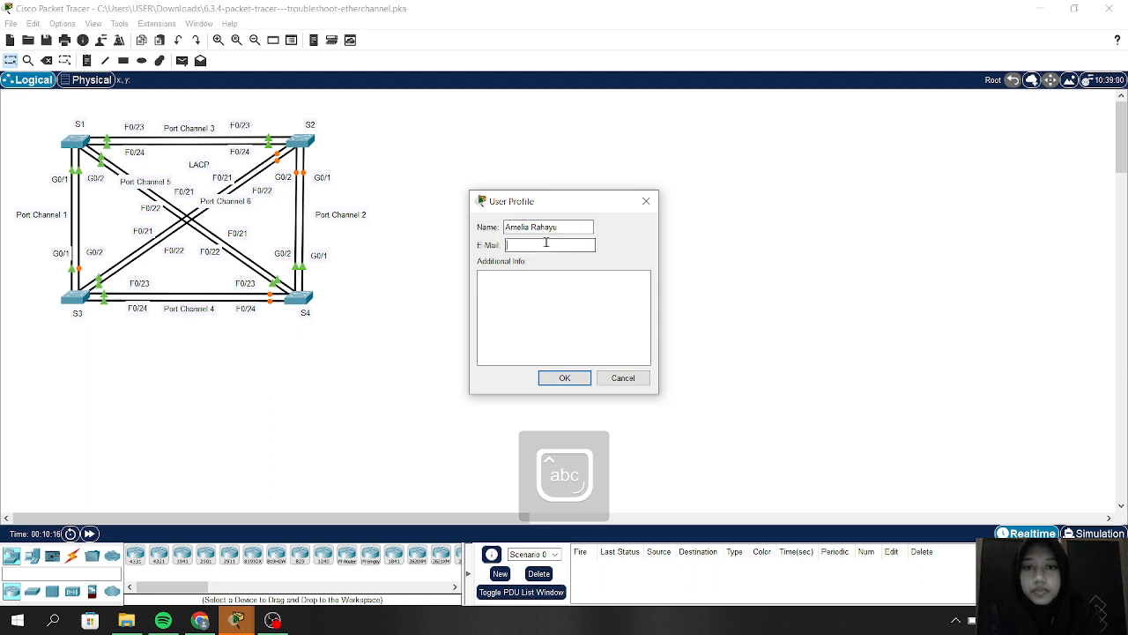
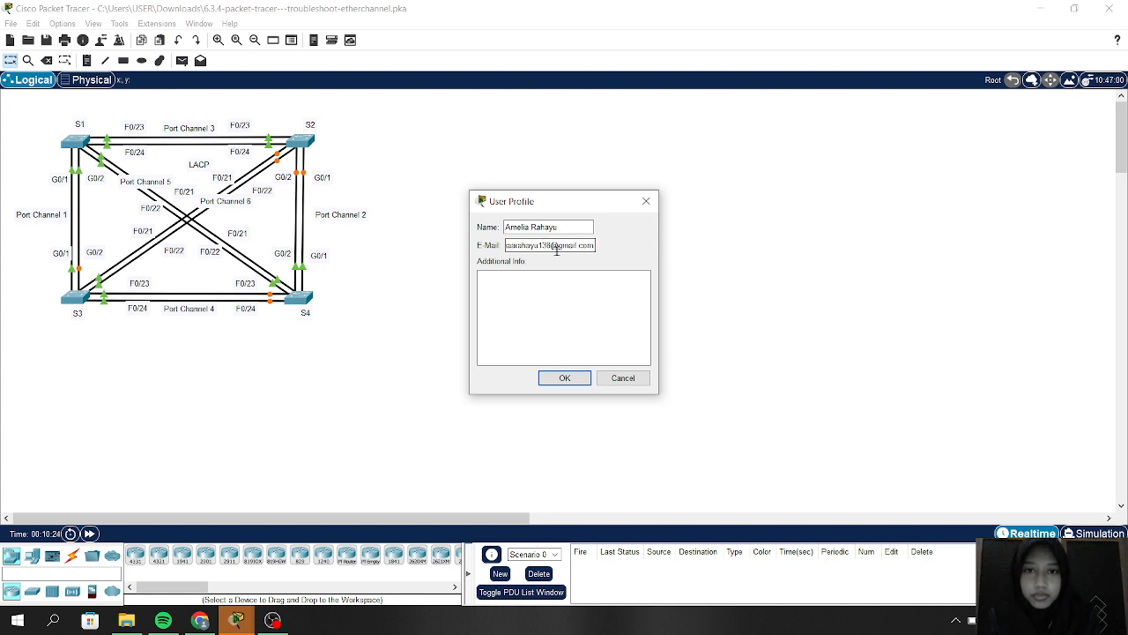
{"action": "left_click", "coordinate": [565, 381]}
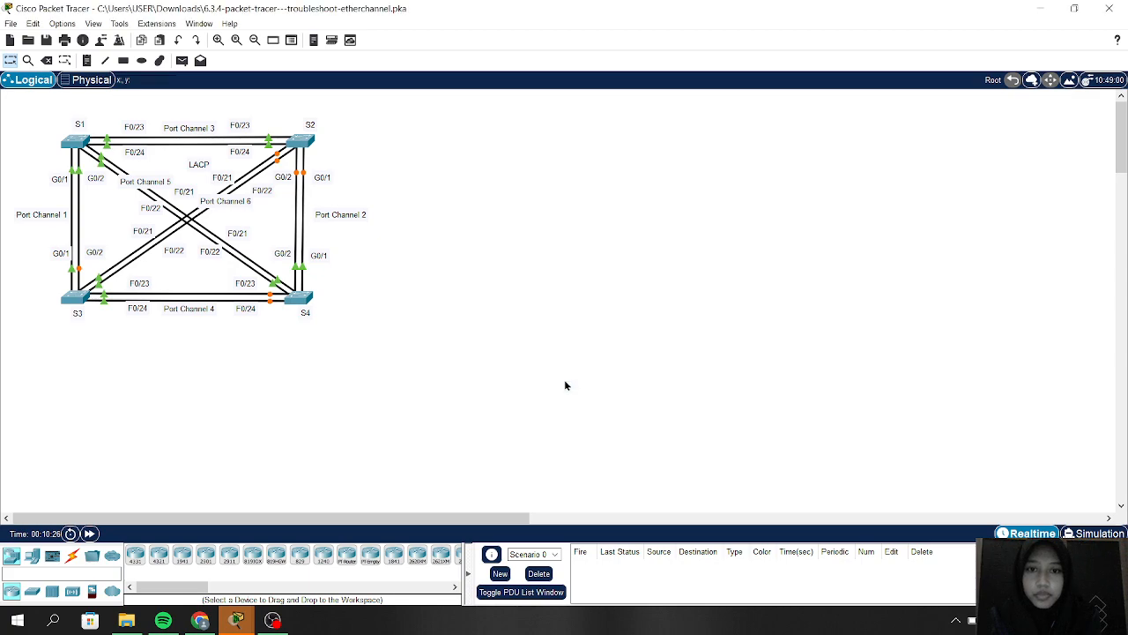
Step: Bring the Troubleshoot EtherChannel instructions forward and dock them beside the S1–S4 topology
{"action": "mouse_move", "coordinate": [238, 622]}
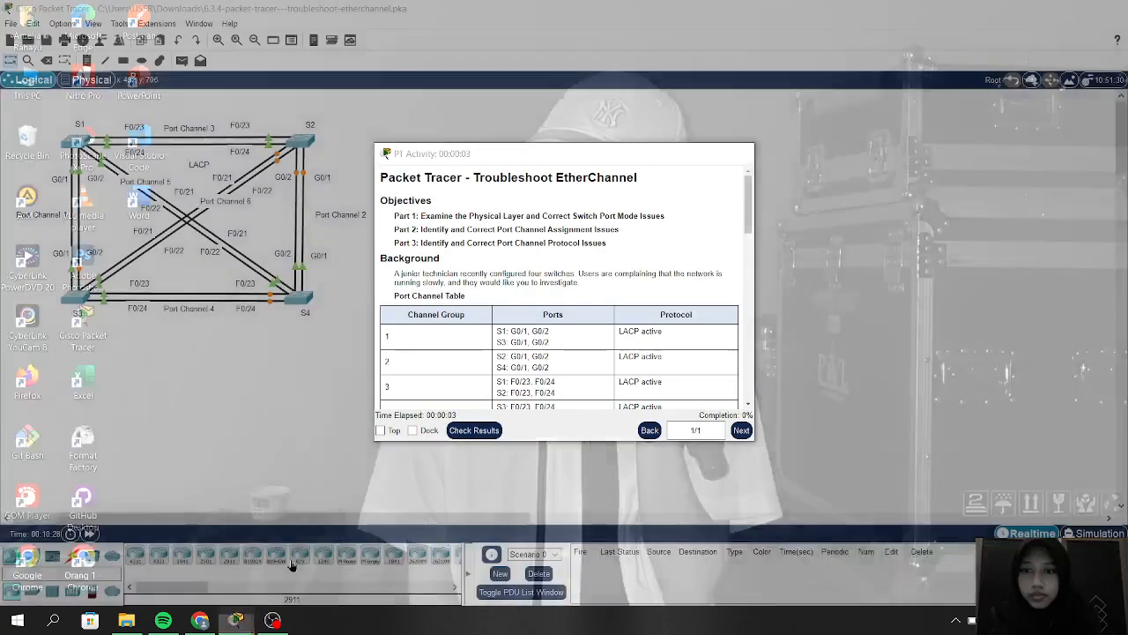
{"action": "left_click", "coordinate": [316, 556]}
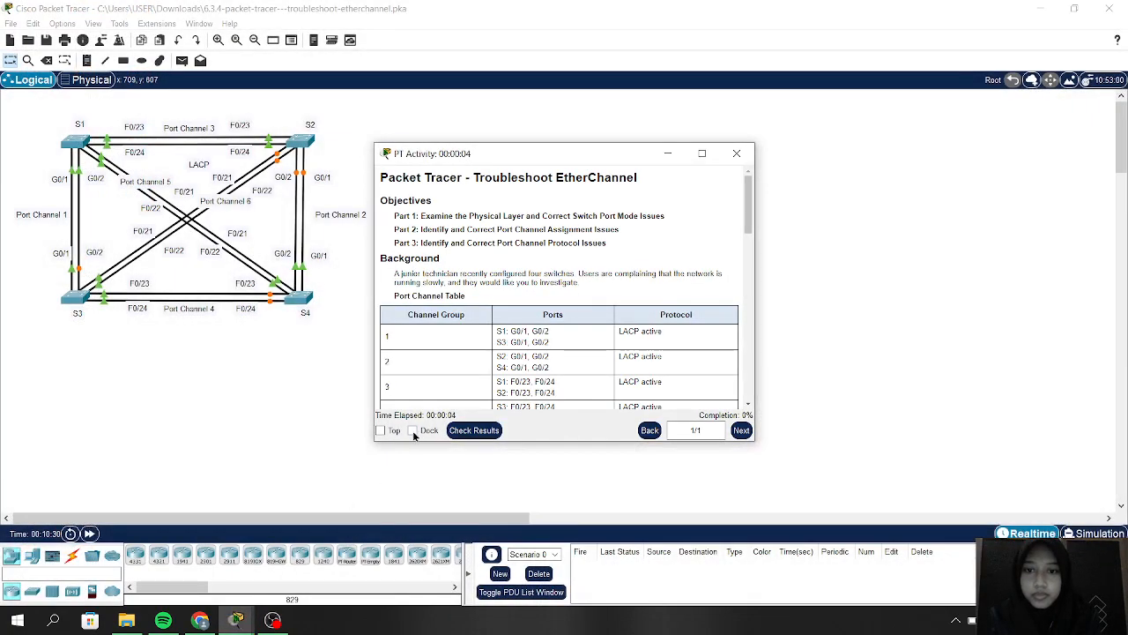
{"action": "left_click", "coordinate": [413, 430]}
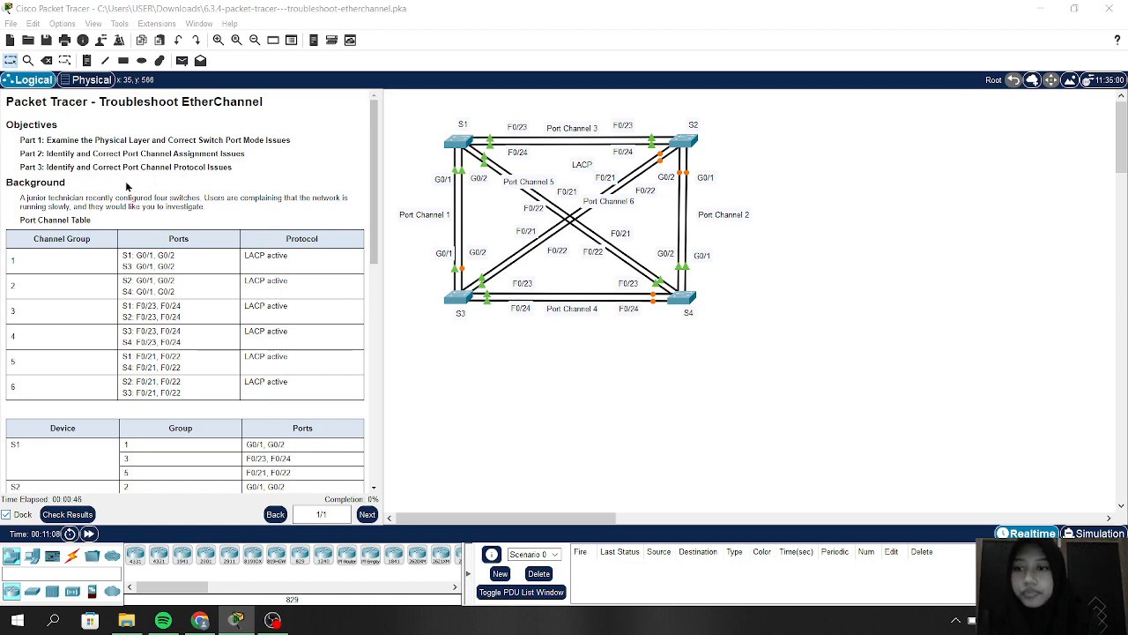
Step: Read the port channel tables and troubleshooting steps through Part 3, then open switch S2
{"action": "scroll", "coordinate": [167, 252], "scroll_direction": "down", "scroll_amount": 3}
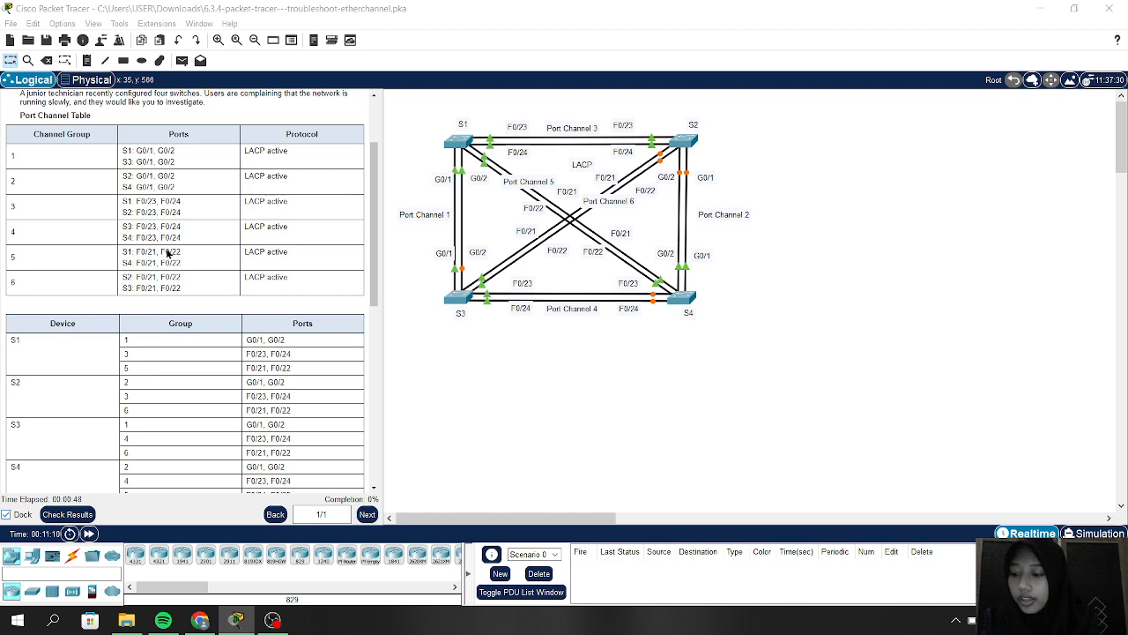
{"action": "scroll", "coordinate": [167, 253], "scroll_direction": "up", "scroll_amount": 1}
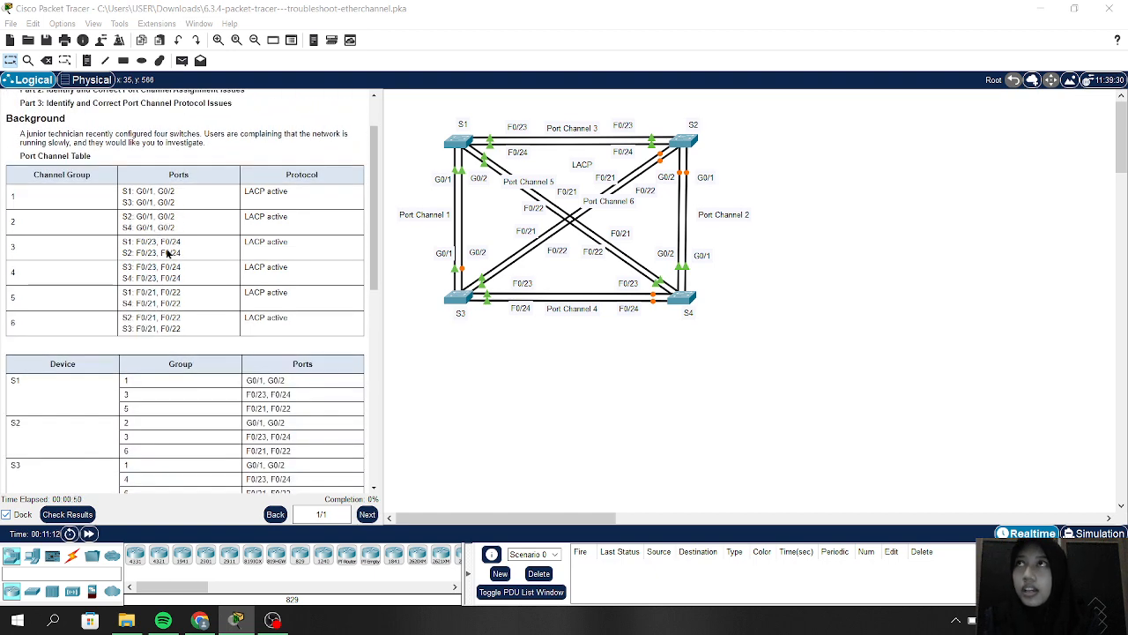
{"action": "scroll", "coordinate": [168, 253], "scroll_direction": "down", "scroll_amount": 1}
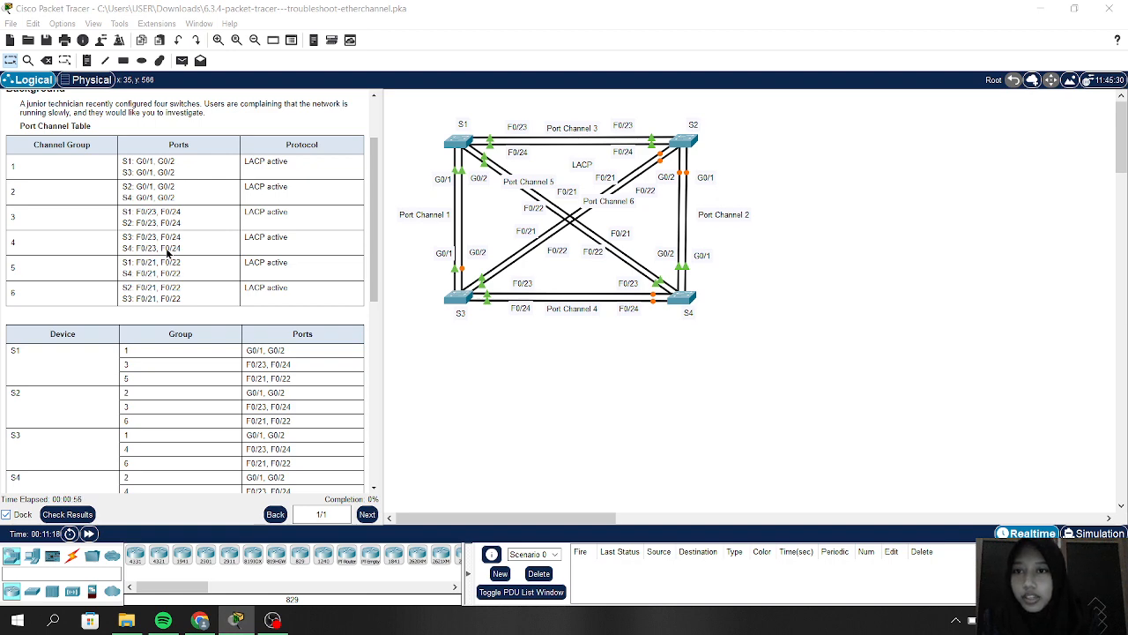
{"action": "scroll", "coordinate": [167, 253], "scroll_direction": "down", "scroll_amount": 5}
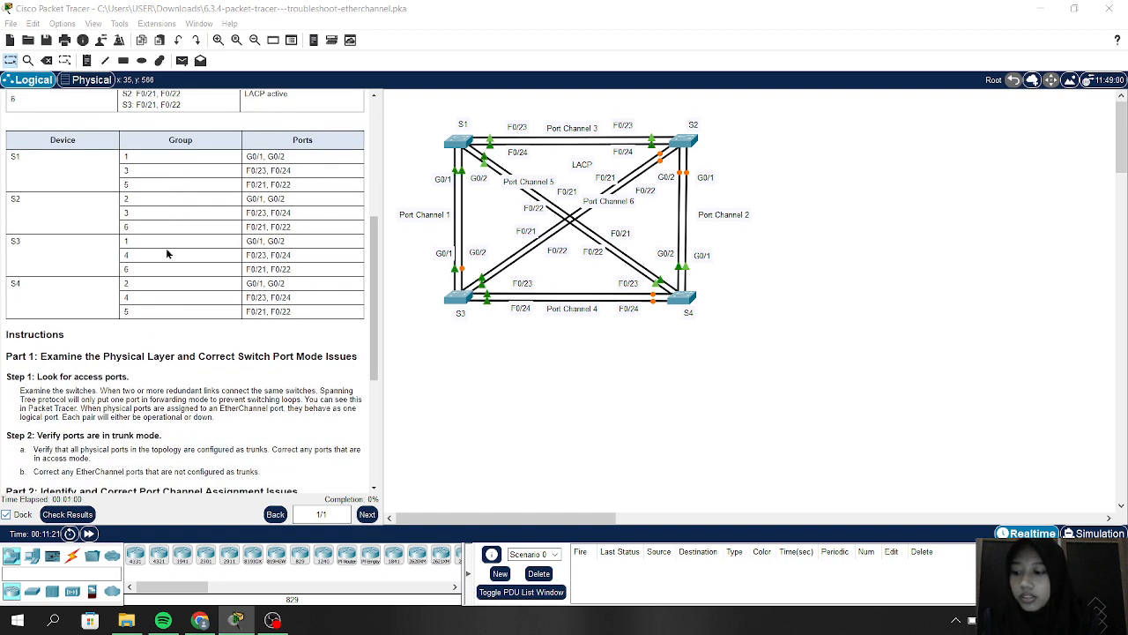
{"action": "scroll", "coordinate": [168, 253], "scroll_direction": "down", "scroll_amount": 3}
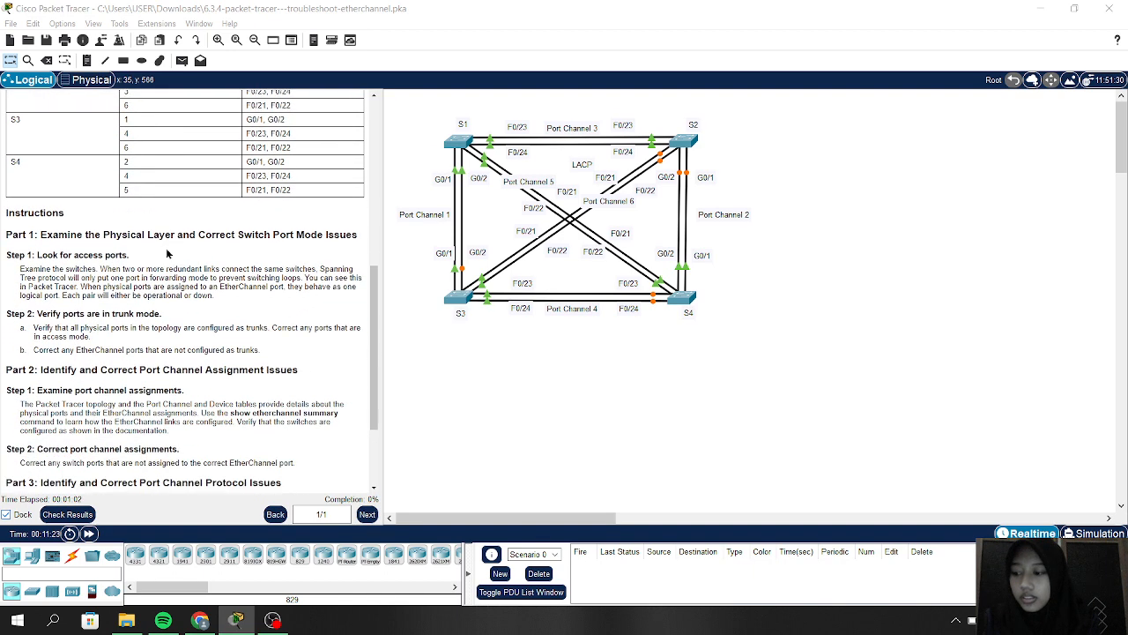
{"action": "scroll", "coordinate": [167, 253], "scroll_direction": "down", "scroll_amount": 1}
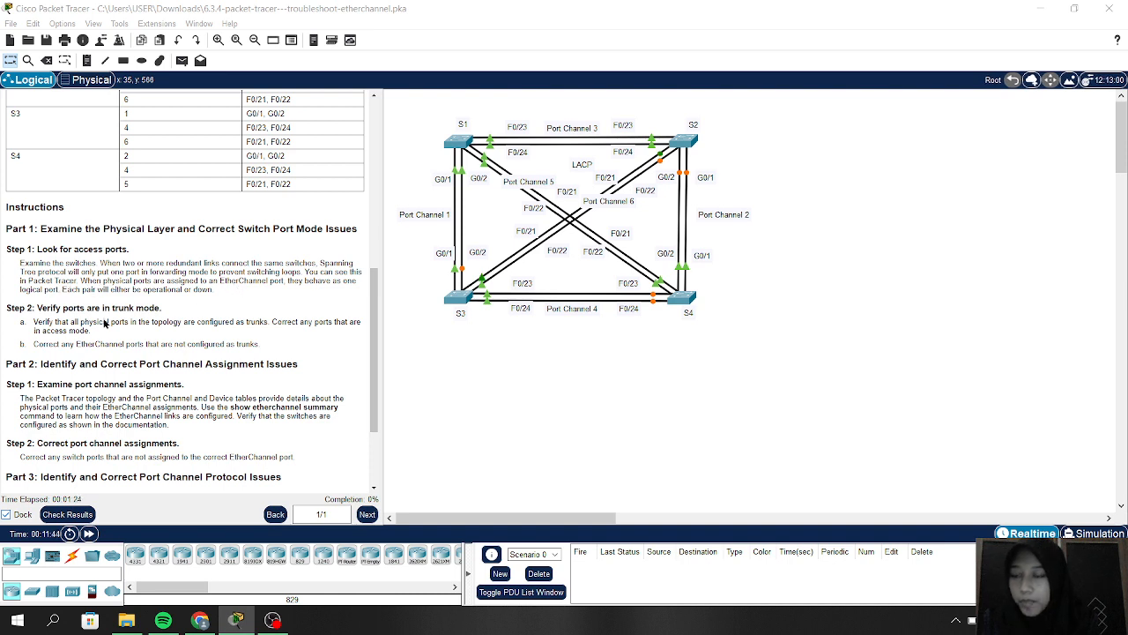
{"action": "scroll", "coordinate": [101, 322], "scroll_direction": "down", "scroll_amount": 1}
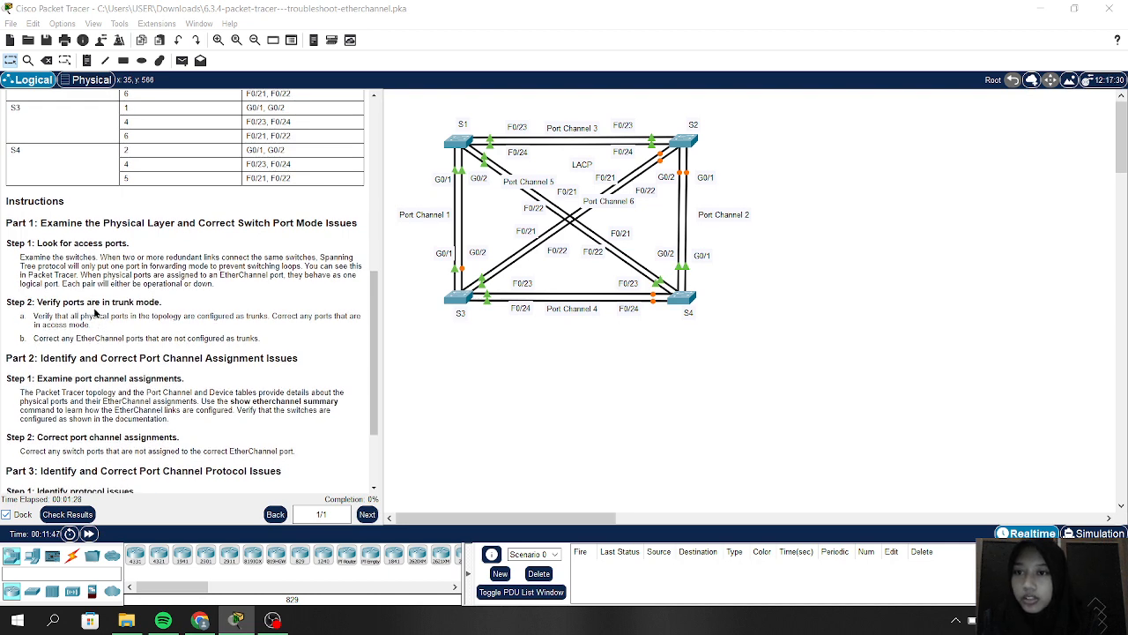
{"action": "scroll", "coordinate": [143, 303], "scroll_direction": "down", "scroll_amount": 3}
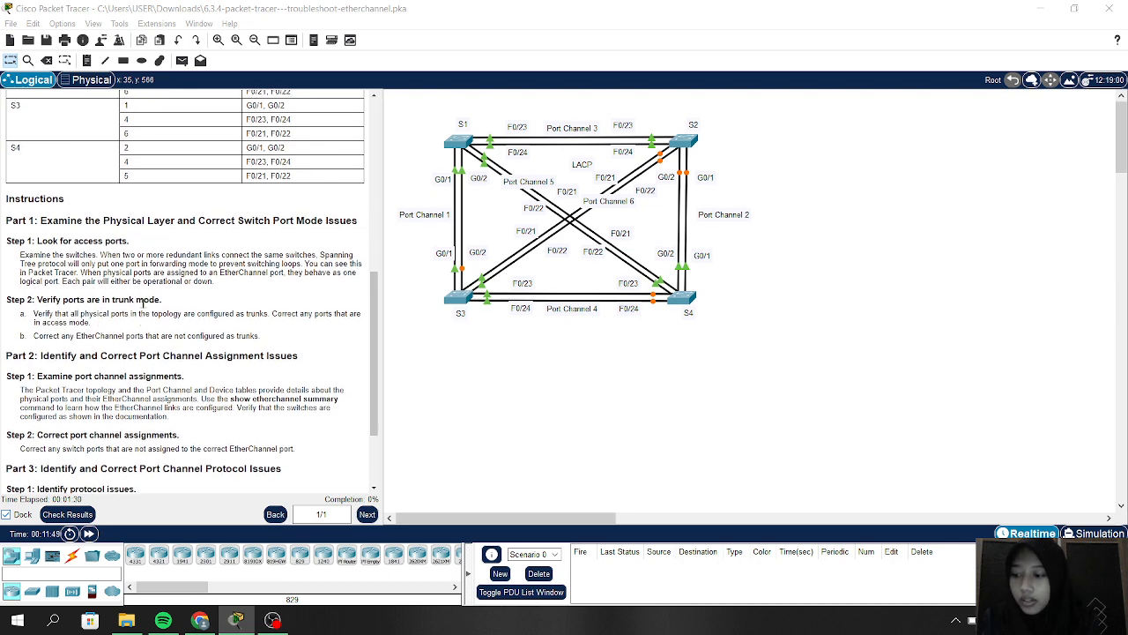
{"action": "scroll", "coordinate": [143, 303], "scroll_direction": "down", "scroll_amount": 1}
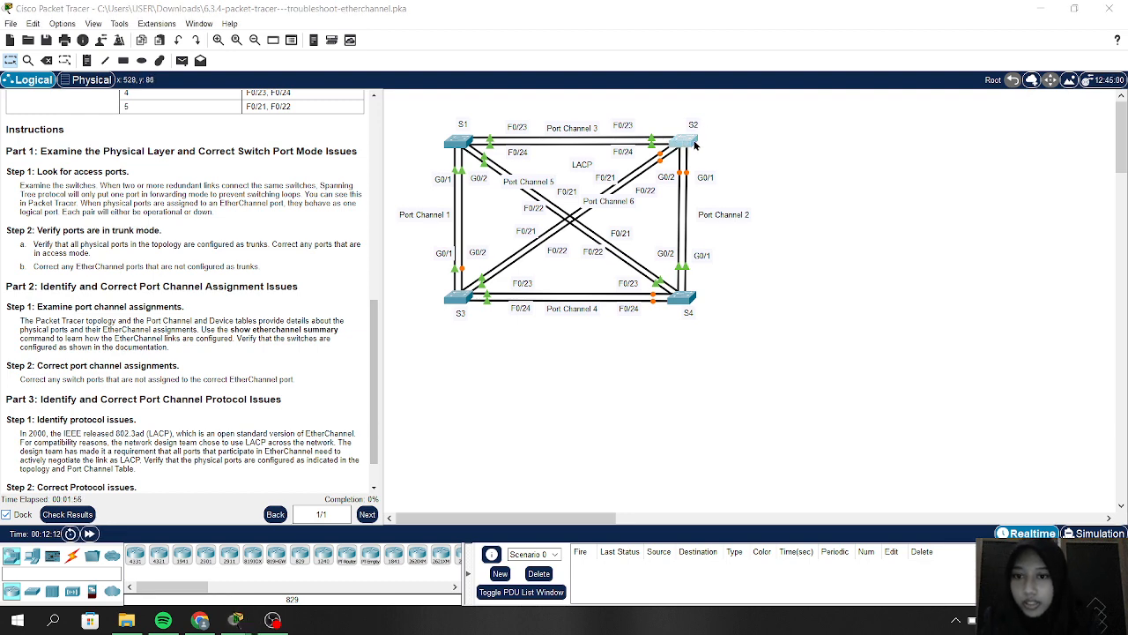
{"action": "left_click", "coordinate": [694, 146]}
Step: In S2's CLI, enter privileged mode with en and run show running-config
{"action": "left_click", "coordinate": [454, 127]}
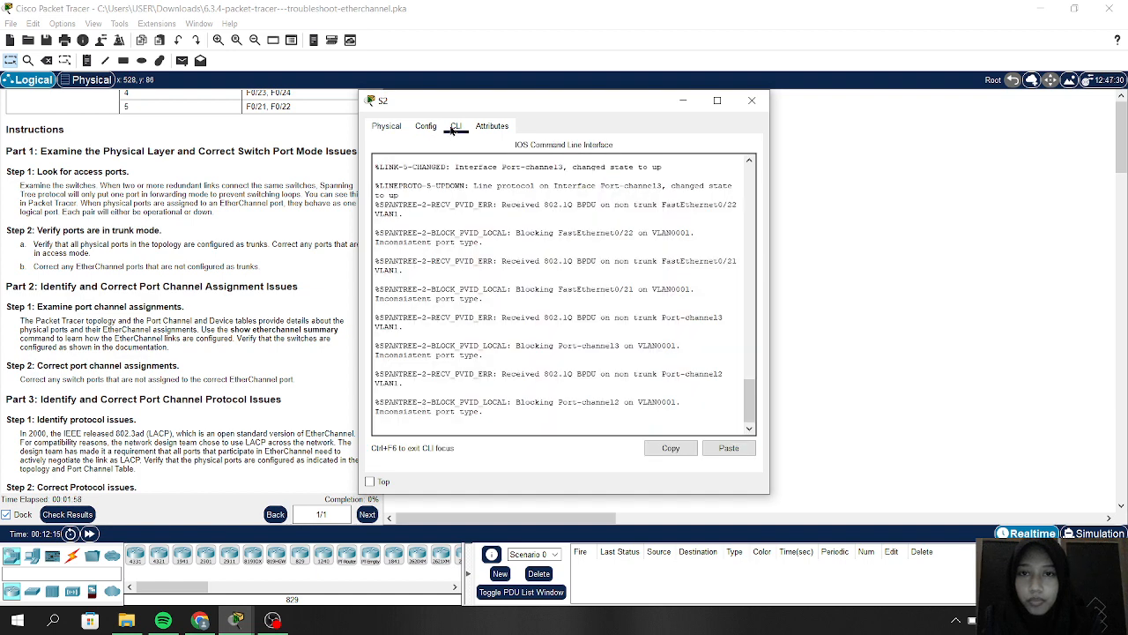
{"action": "key", "text": "Return"}
{"action": "key", "text": "Return"}
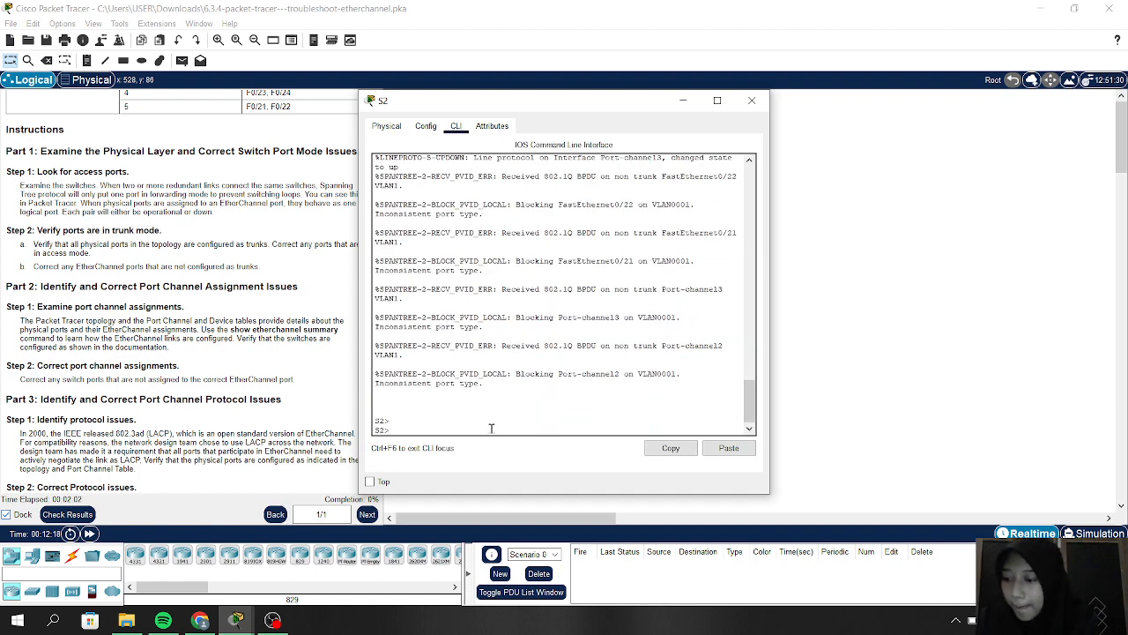
{"action": "type", "text": "en"}
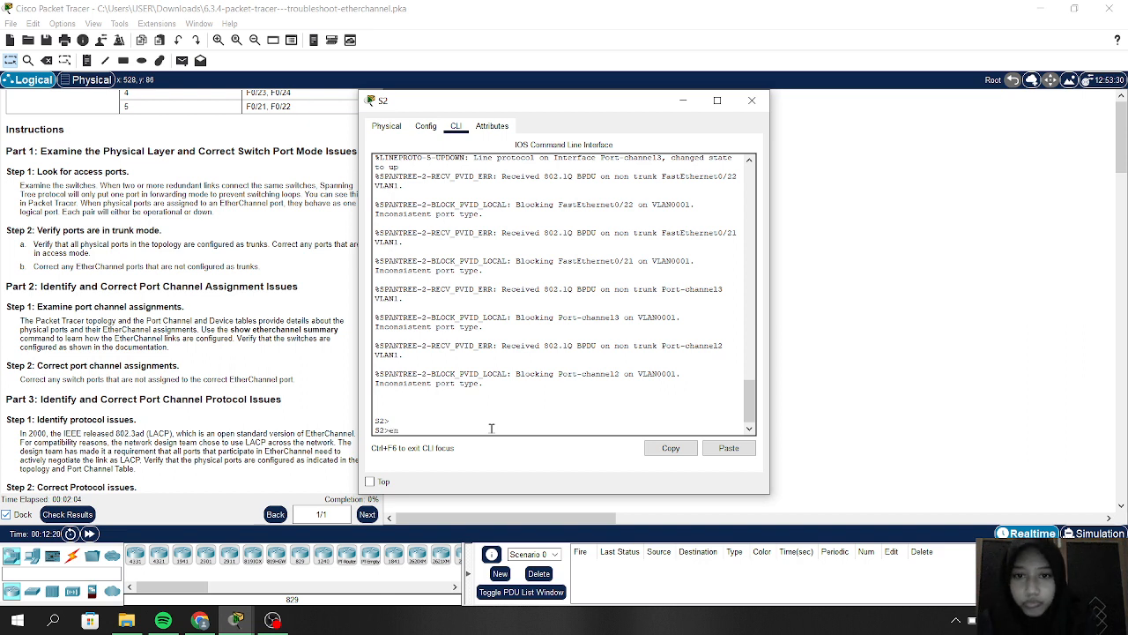
{"action": "key", "text": "Return"}
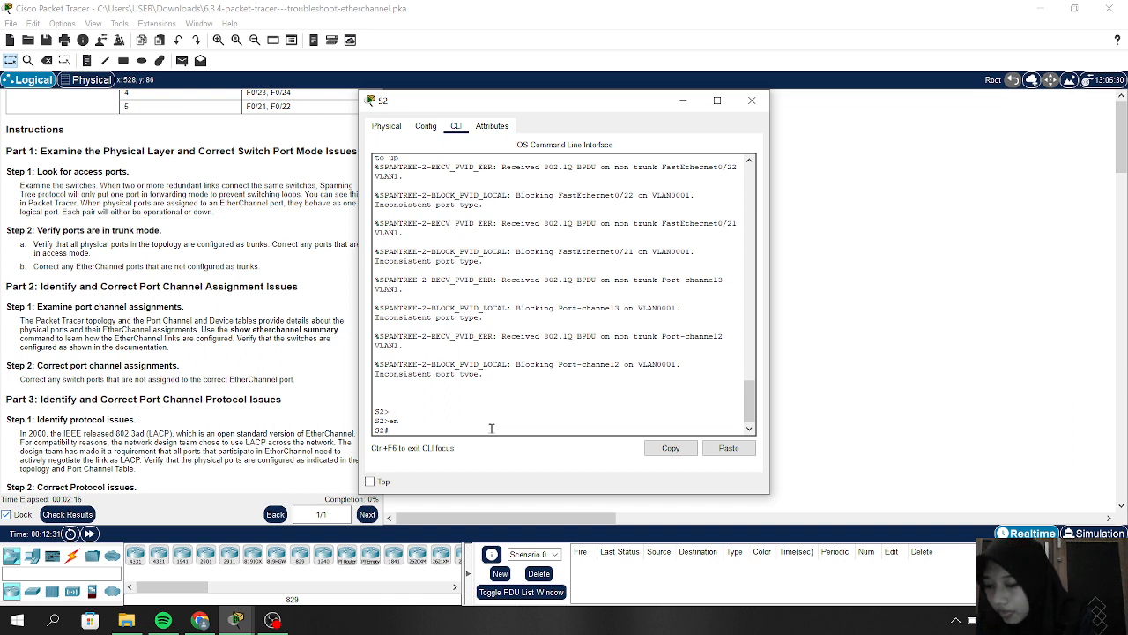
{"action": "type", "text": "show"}
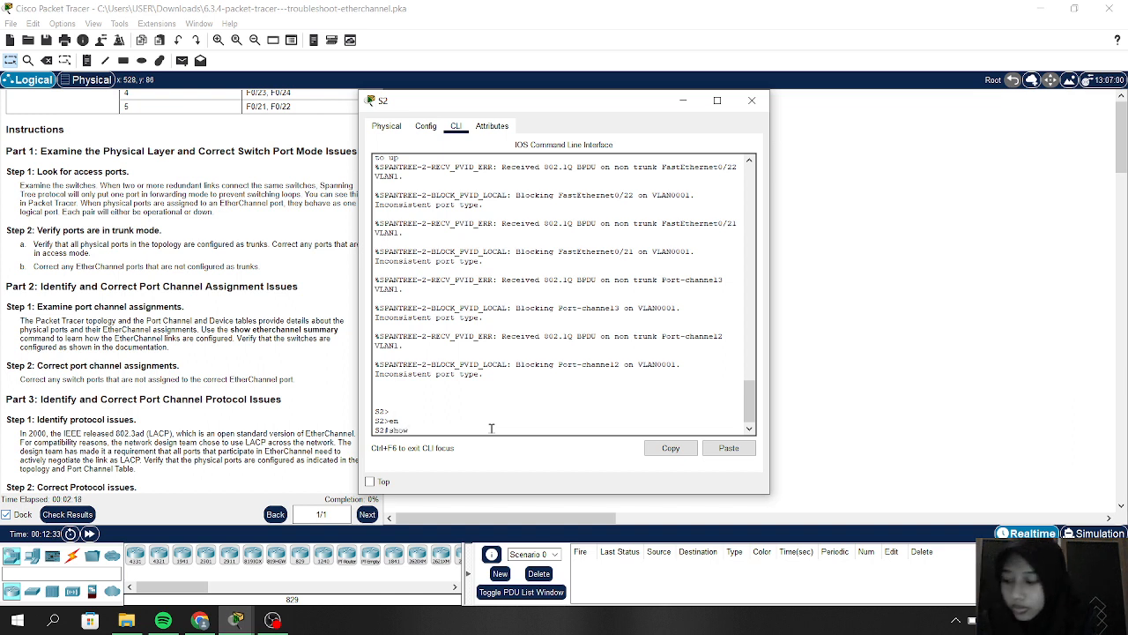
{"action": "type", "text": " ru"}
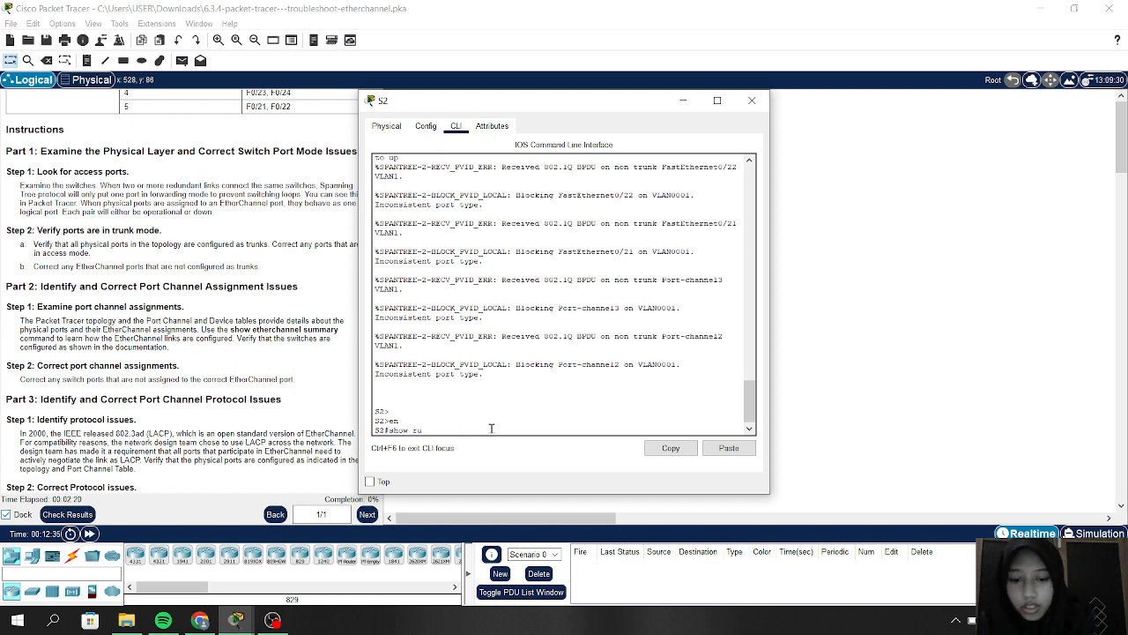
{"action": "type", "text": "nning"}
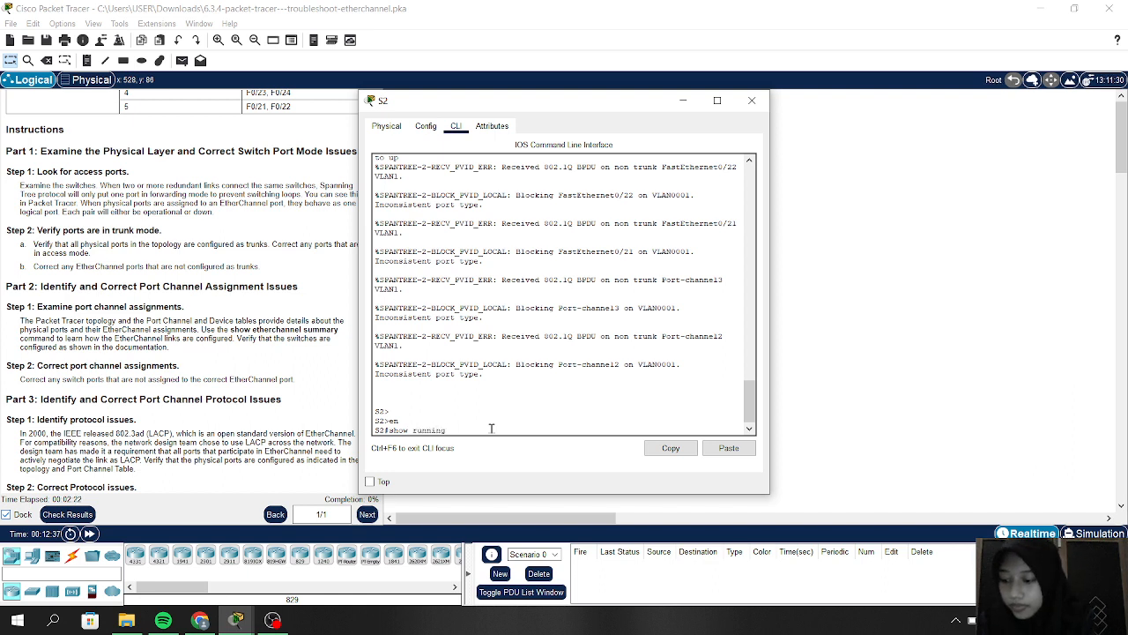
{"action": "type", "text": "-con"}
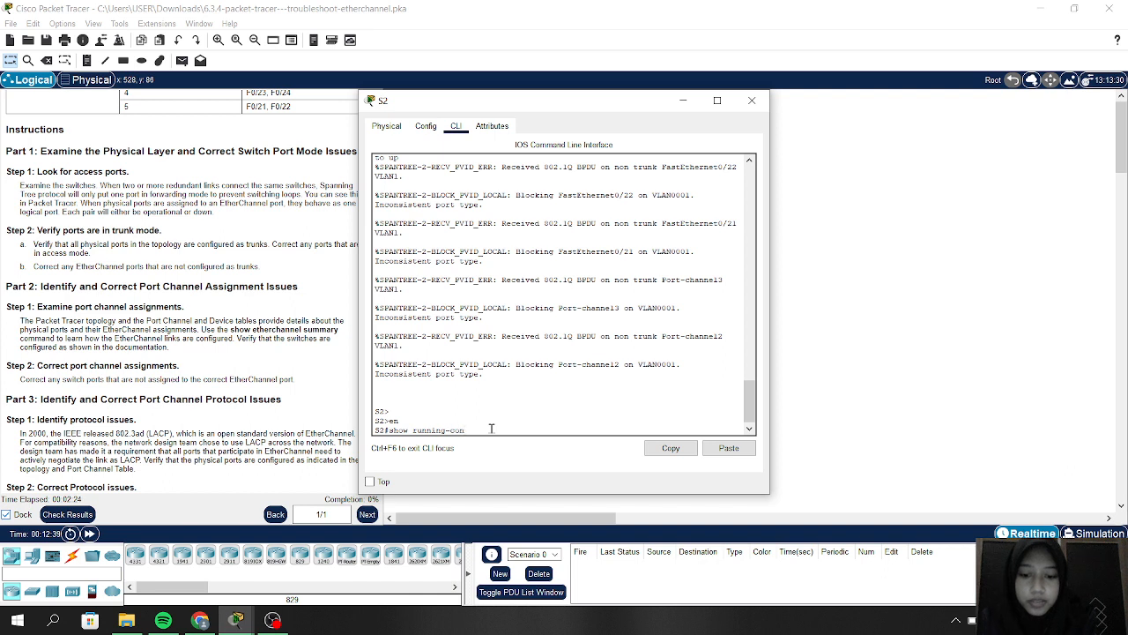
{"action": "type", "text": "fig"}
{"action": "key", "text": "Return"}
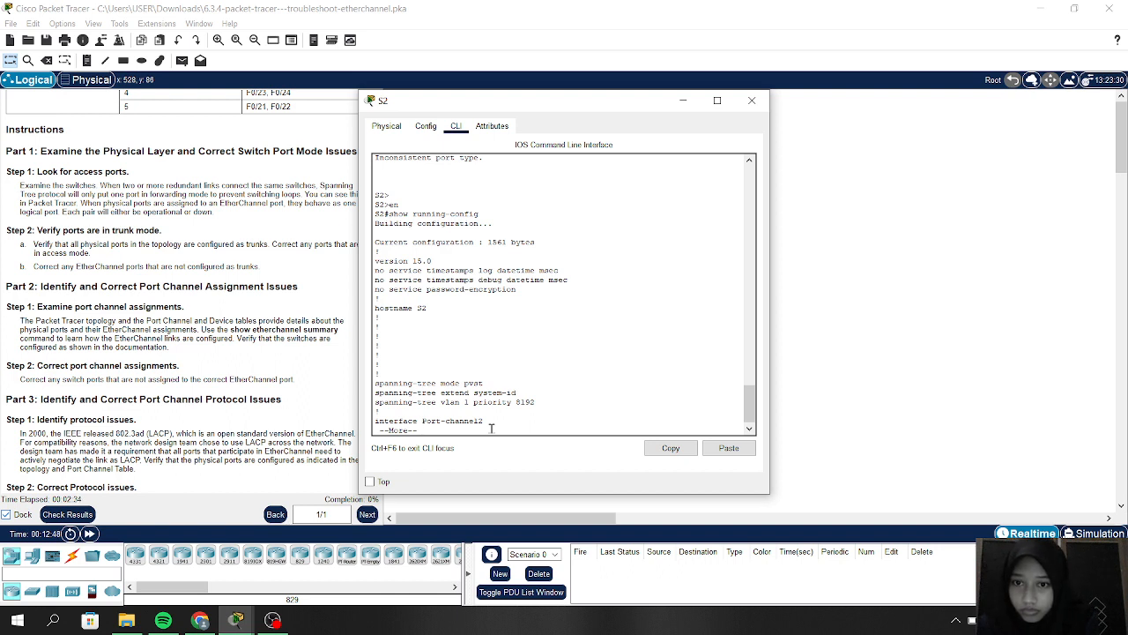
Step: Page through S2's running configuration to the end, checking F0/21–24 and G0/1–2 channel-group settings
{"action": "key", "text": "Return"}
{"action": "key", "text": "Return"}
{"action": "key", "text": "Return"}
{"action": "key", "text": "Return"}
{"action": "key", "text": "Return"}
{"action": "key", "text": "Return"}
{"action": "key", "text": "Return"}
{"action": "key", "text": "Return"}
{"action": "key", "text": "Return"}
{"action": "key", "text": "Return"}
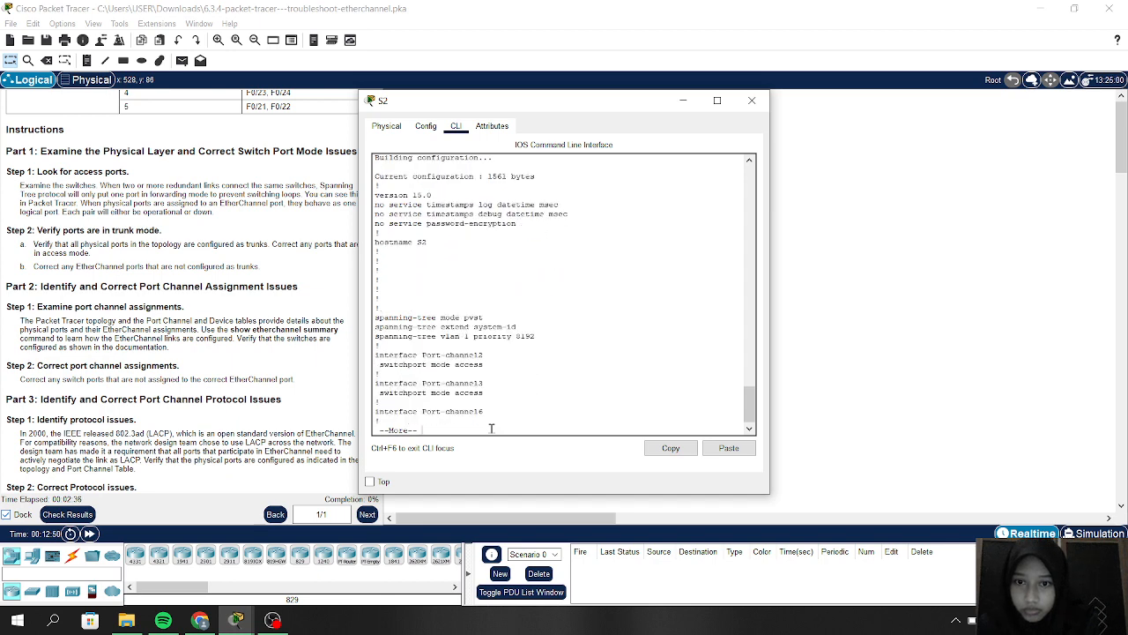
{"action": "key", "text": "Return"}
{"action": "key", "text": "Return"}
{"action": "key", "text": "Return"}
{"action": "key", "text": "Return"}
{"action": "key", "text": "Return"}
{"action": "key", "text": "Return"}
{"action": "key", "text": "Return"}
{"action": "key", "text": "Return"}
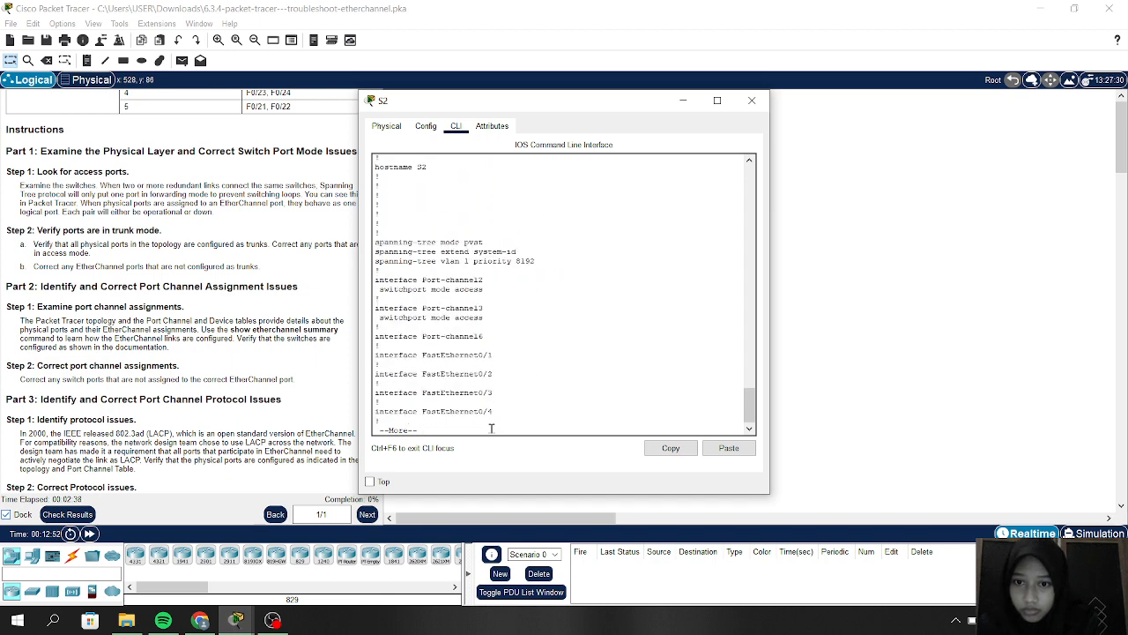
{"action": "key", "text": "Return"}
{"action": "key", "text": "Return"}
{"action": "key", "text": "Return"}
{"action": "key", "text": "Return"}
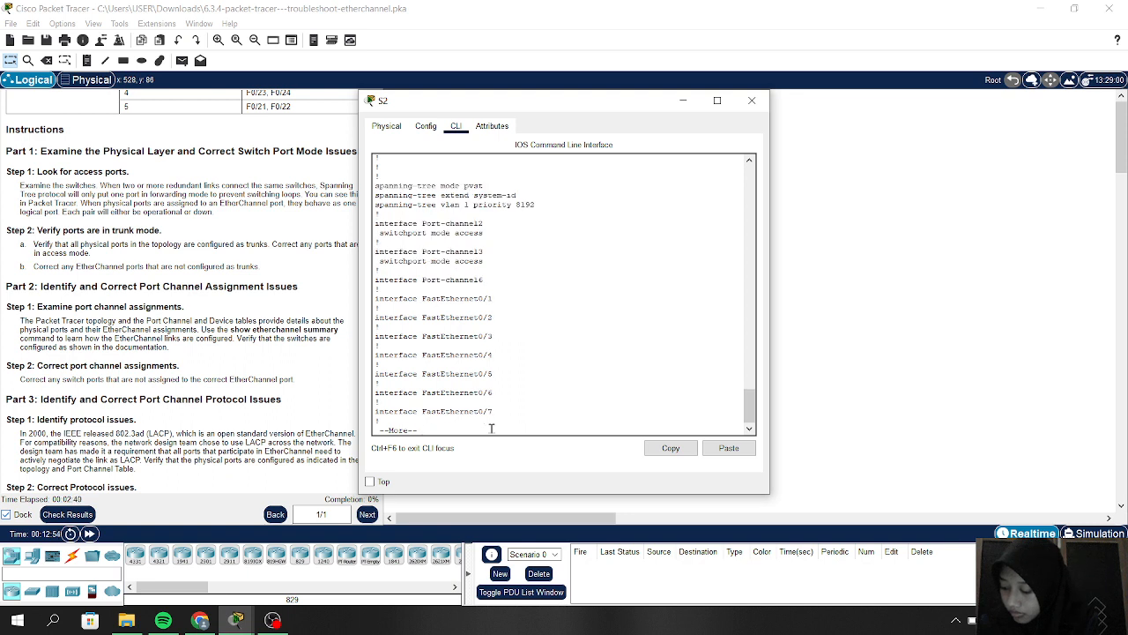
{"action": "key", "text": "Return"}
{"action": "key", "text": "Return"}
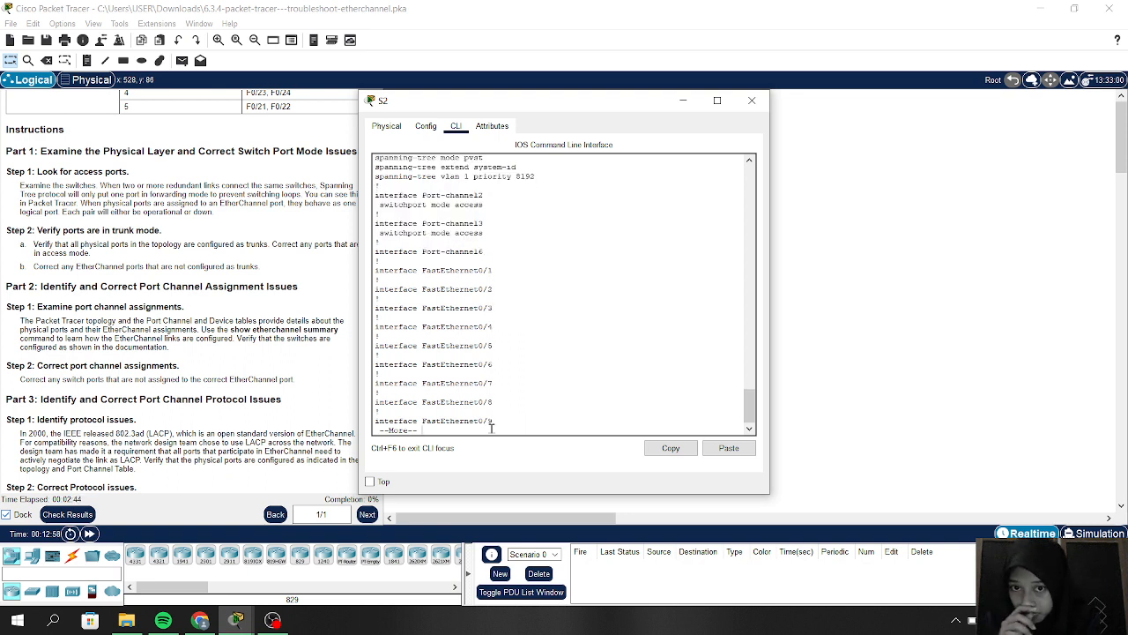
{"action": "key", "text": "Return"}
{"action": "key", "text": "Return"}
{"action": "key", "text": "Return"}
{"action": "key", "text": "Return"}
{"action": "key", "text": "Return"}
{"action": "key", "text": "Return"}
{"action": "key", "text": "Return"}
{"action": "key", "text": "Return"}
{"action": "key", "text": "Return"}
{"action": "key", "text": "Return"}
{"action": "key", "text": "Return"}
{"action": "key", "text": "Return"}
{"action": "key", "text": "Return"}
{"action": "key", "text": "Return"}
{"action": "key", "text": "Return"}
{"action": "key", "text": "Return"}
{"action": "key", "text": "Return"}
{"action": "key", "text": "Return"}
{"action": "key", "text": "Return"}
{"action": "key", "text": "Return"}
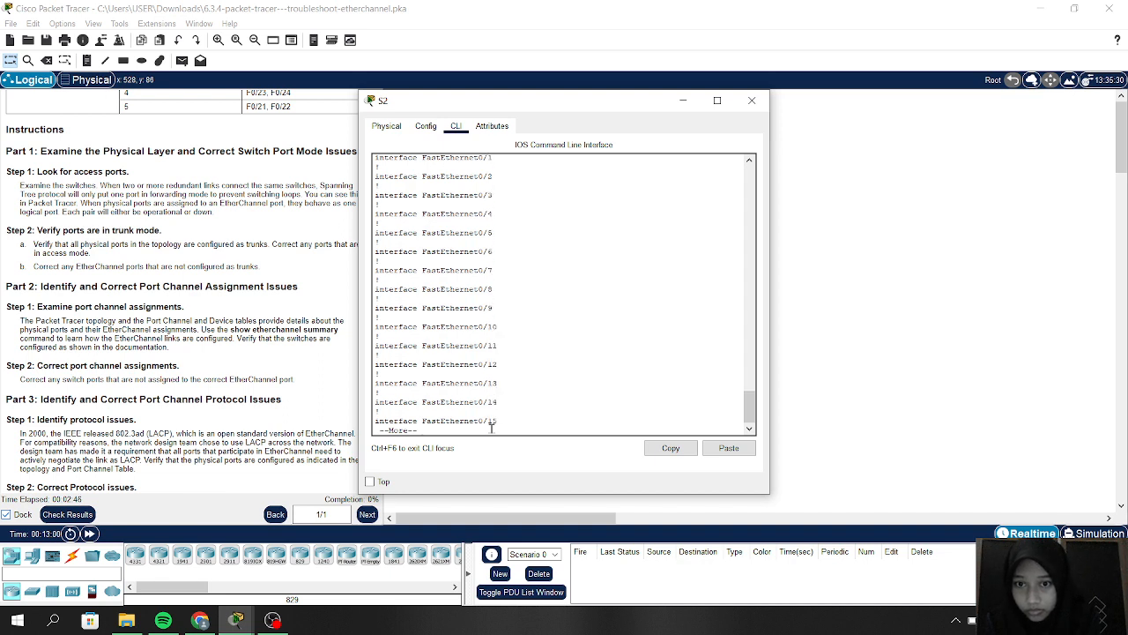
{"action": "key", "text": "Return"}
{"action": "key", "text": "Return"}
{"action": "key", "text": "Return"}
{"action": "key", "text": "Return"}
{"action": "key", "text": "Return"}
{"action": "key", "text": "Return"}
{"action": "key", "text": "Return"}
{"action": "key", "text": "Return"}
{"action": "key", "text": "Return"}
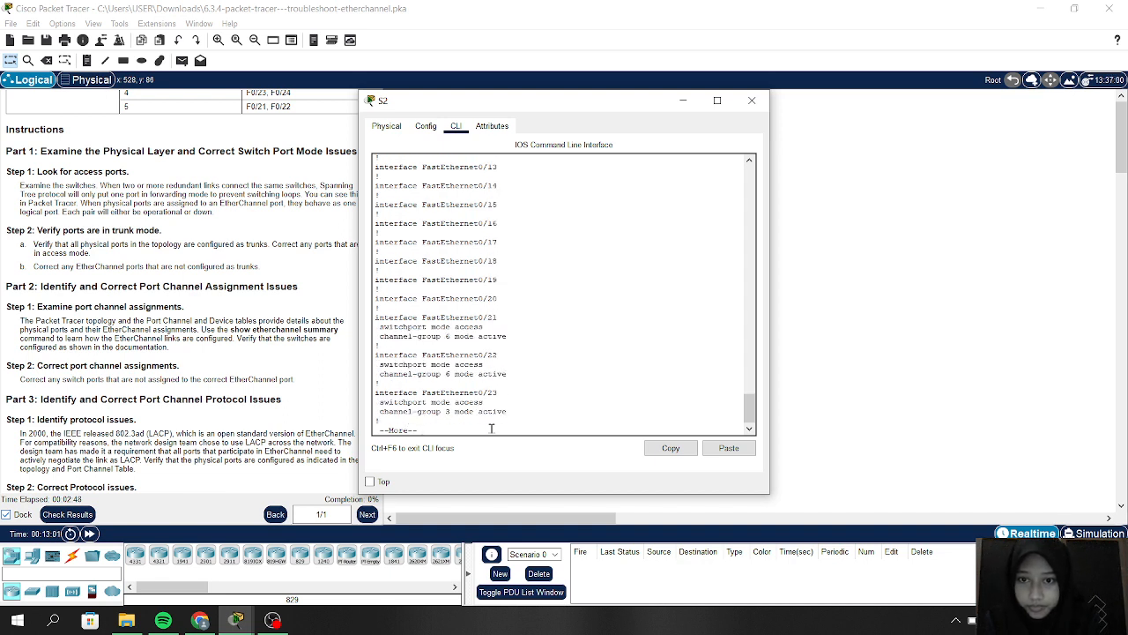
{"action": "key", "text": "Return"}
{"action": "key", "text": "Return"}
{"action": "key", "text": "Return"}
{"action": "key", "text": "Return"}
{"action": "key", "text": "Return"}
{"action": "key", "text": "Return"}
{"action": "key", "text": "Return"}
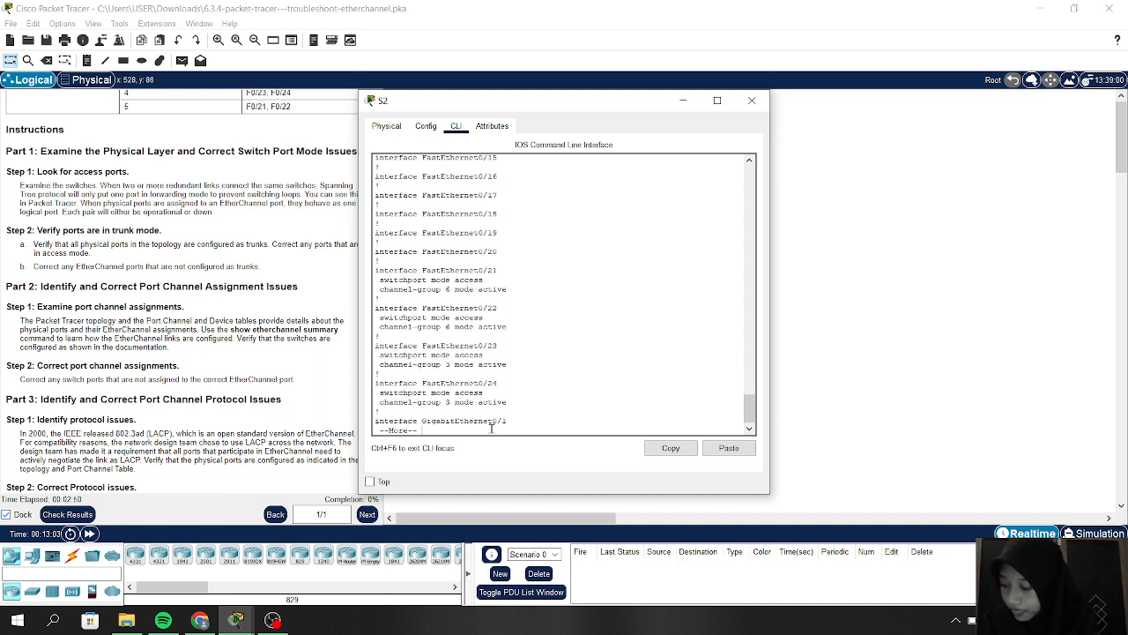
{"action": "key", "text": "Return"}
{"action": "key", "text": "Return"}
{"action": "key", "text": "Return"}
{"action": "key", "text": "Return"}
{"action": "key", "text": "Return"}
{"action": "key", "text": "Return"}
{"action": "key", "text": "Return"}
{"action": "key", "text": "Return"}
{"action": "key", "text": "Return"}
{"action": "key", "text": "Return"}
{"action": "key", "text": "Return"}
{"action": "key", "text": "Return"}
{"action": "key", "text": "Return"}
{"action": "key", "text": "Return"}
{"action": "key", "text": "Return"}
{"action": "key", "text": "Return"}
{"action": "key", "text": "Return"}
{"action": "key", "text": "Return"}
{"action": "key", "text": "Return"}
{"action": "key", "text": "Return"}
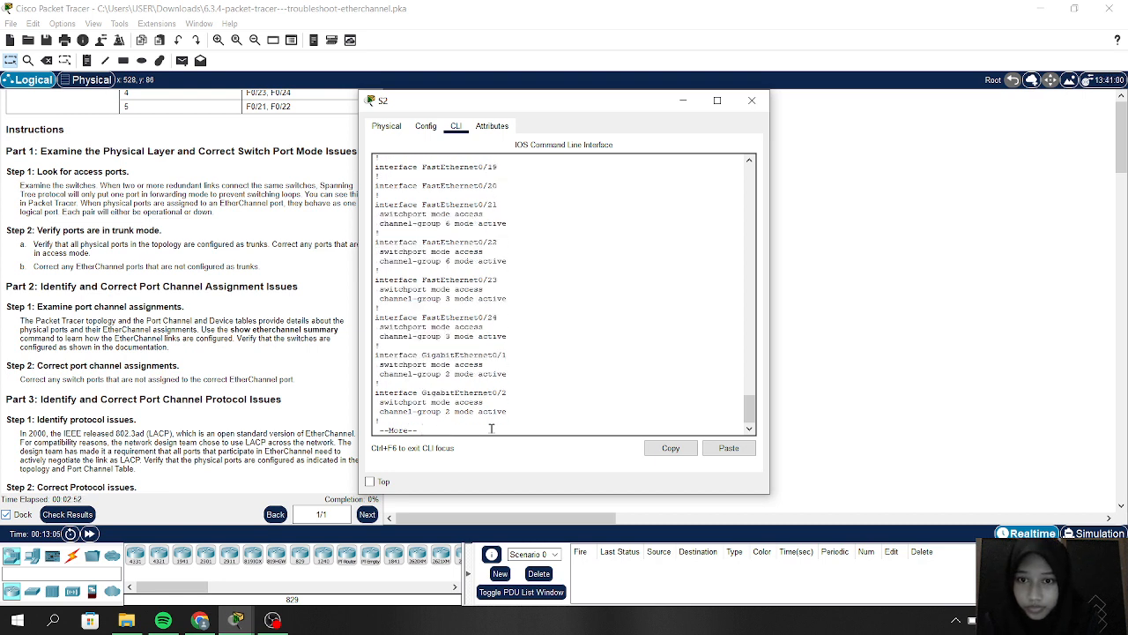
{"action": "key", "text": "Return"}
{"action": "key", "text": "Return"}
{"action": "key", "text": "Return"}
{"action": "key", "text": "Return"}
{"action": "key", "text": "Return"}
{"action": "key", "text": "Return"}
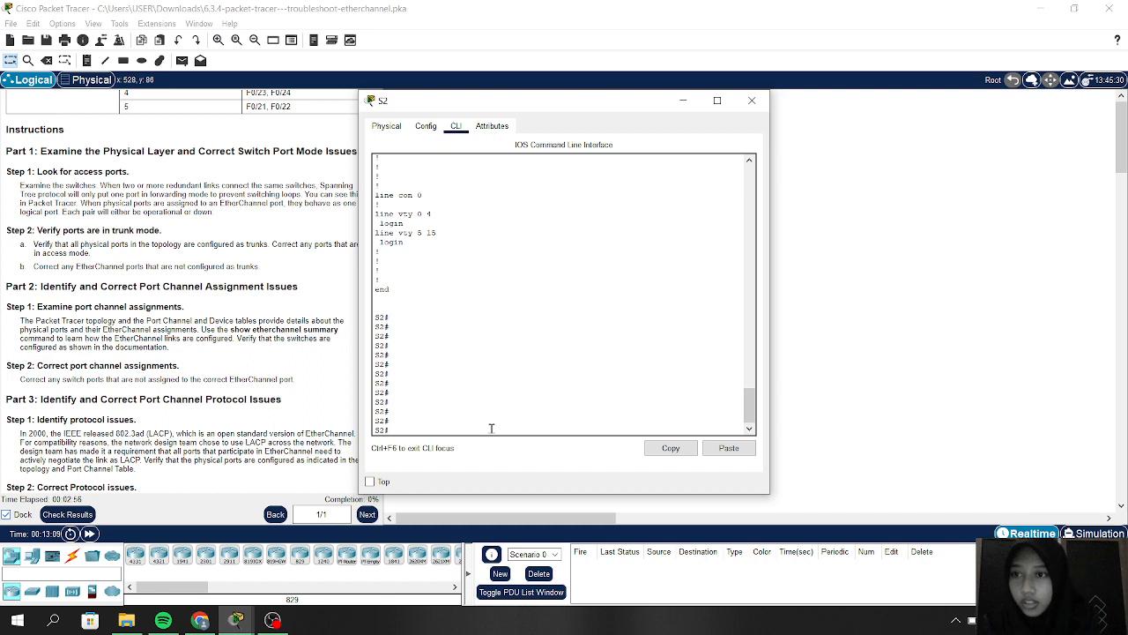
{"action": "scroll", "coordinate": [491, 428], "scroll_direction": "up", "scroll_amount": 10}
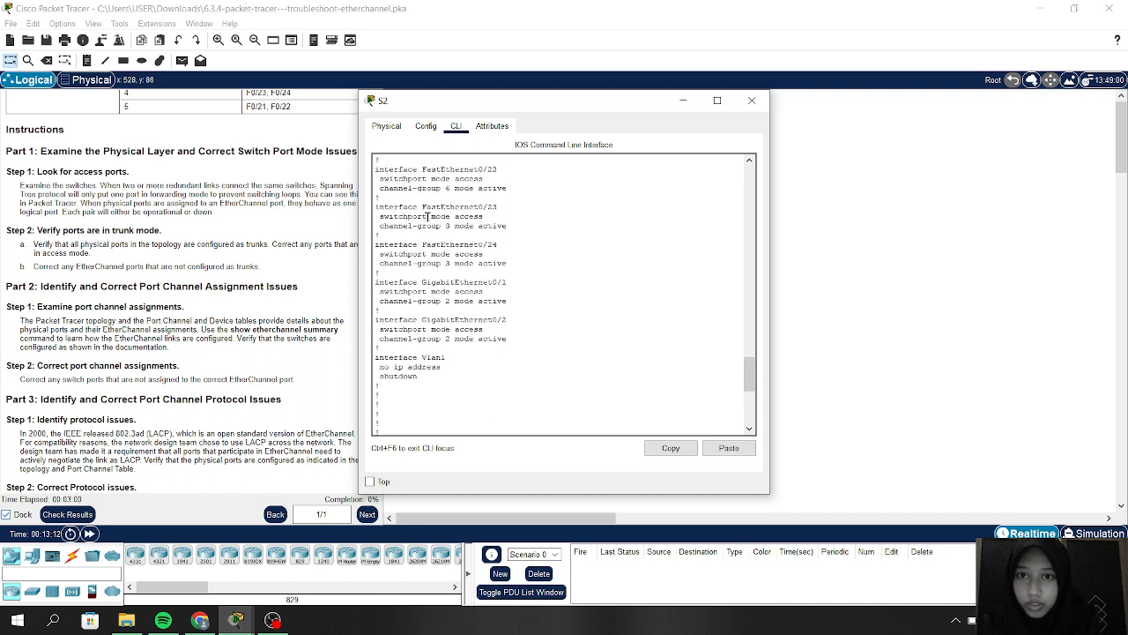
{"action": "scroll", "coordinate": [433, 258], "scroll_direction": "down", "scroll_amount": 10}
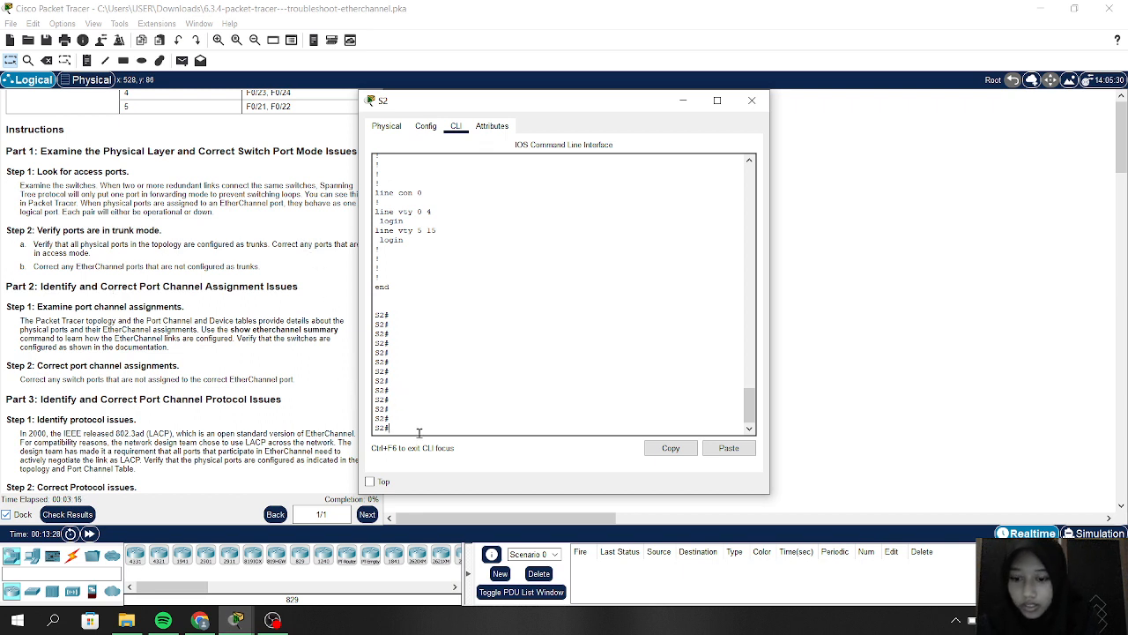
Step: Under config t, set S2's interface range f0/21-24, g0/1-2 to switchport mode trunk
{"action": "type", "text": "onfig t"}
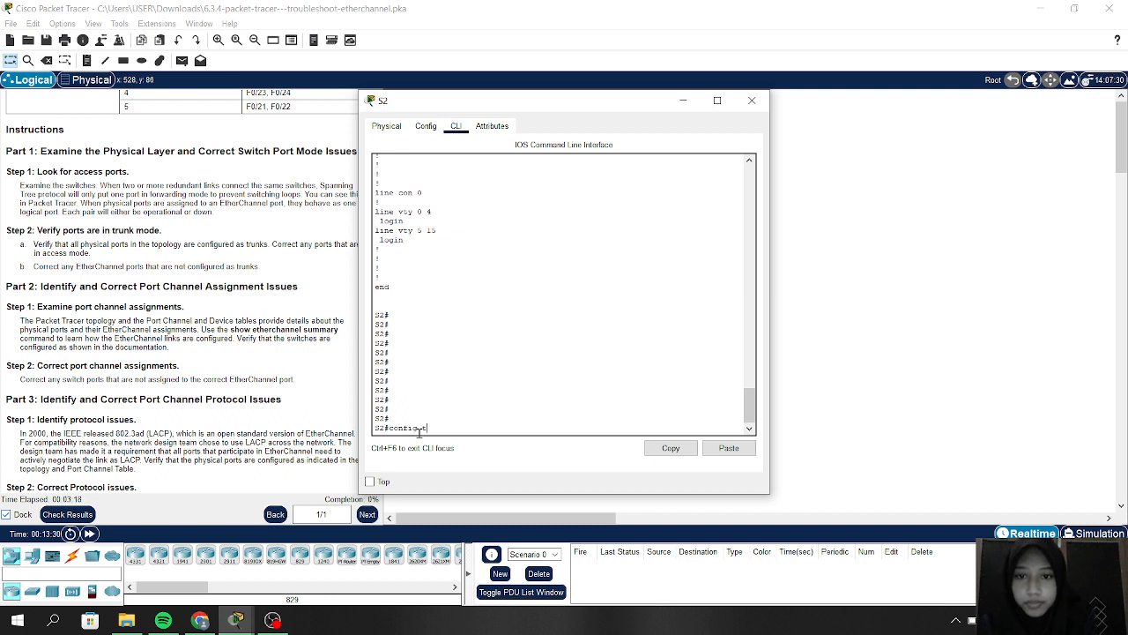
{"action": "key", "text": "Return"}
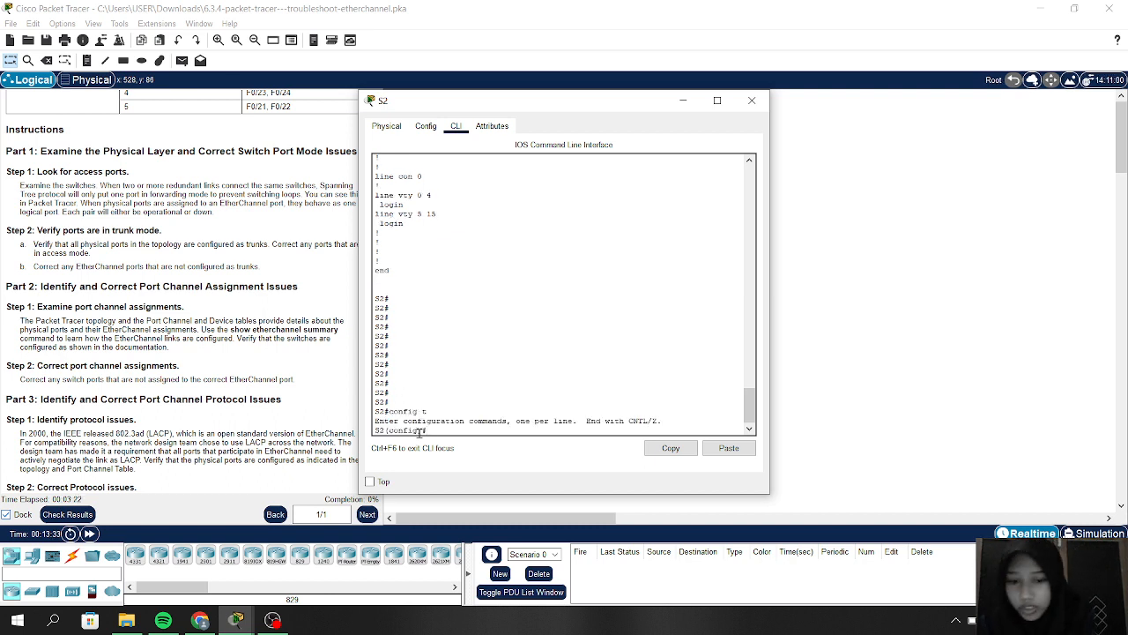
{"action": "type", "text": "interface "}
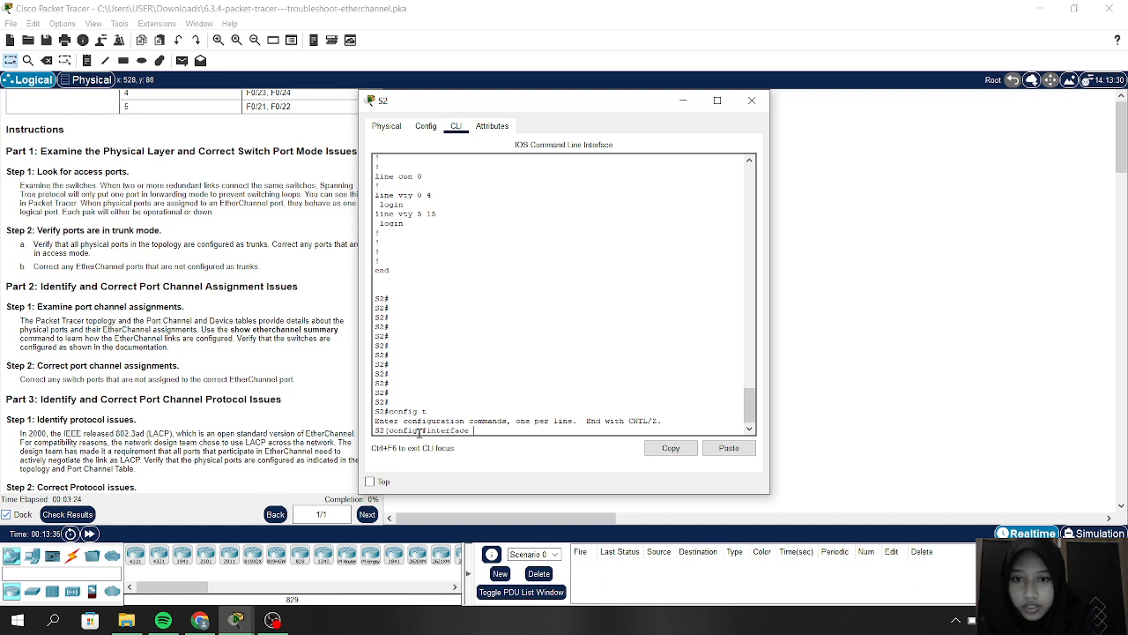
{"action": "type", "text": "range"}
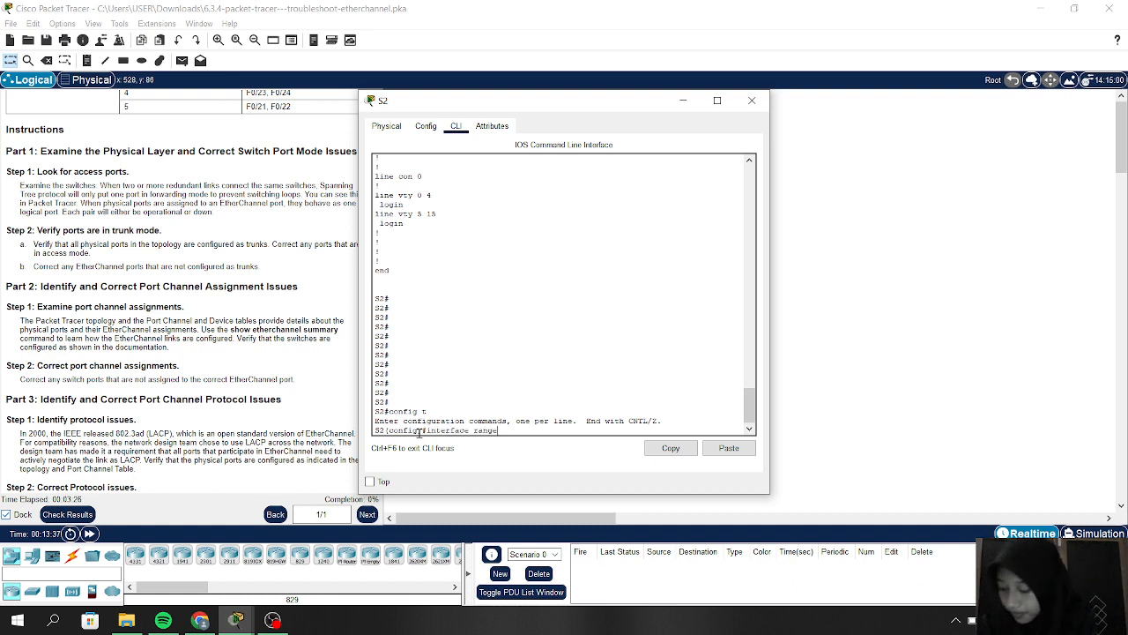
{"action": "type", "text": " f0"}
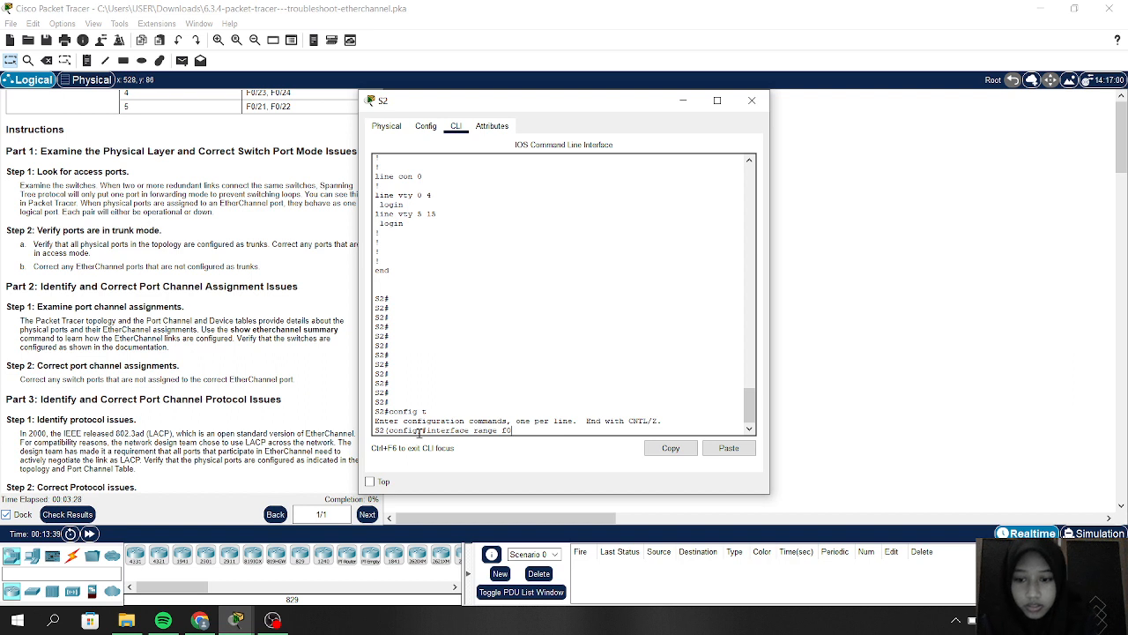
{"action": "type", "text": "/2"}
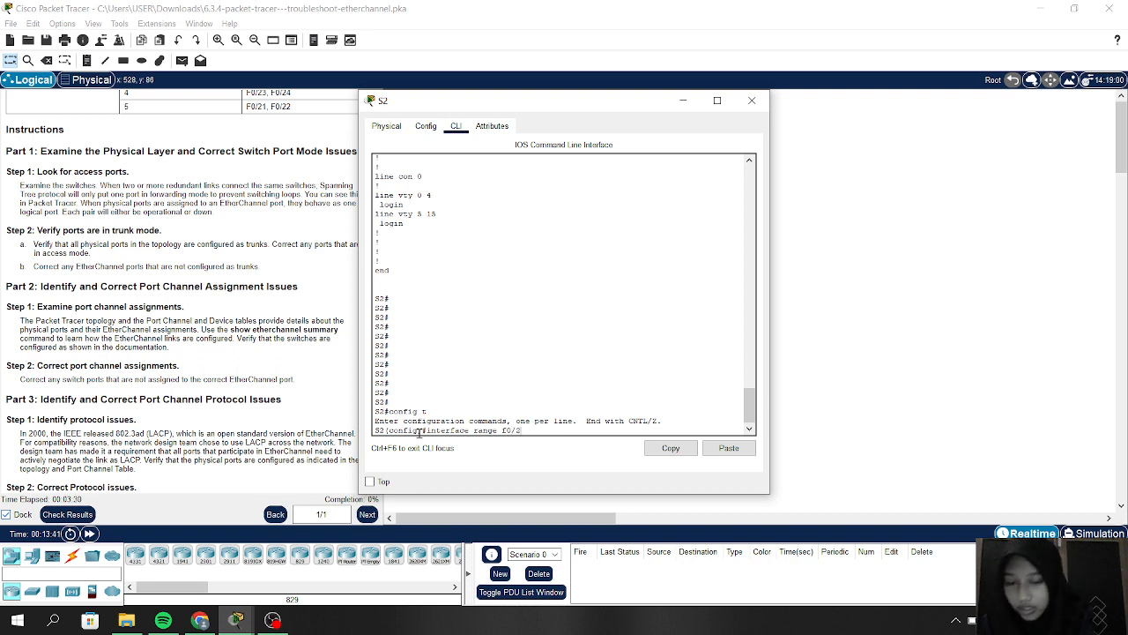
{"action": "type", "text": "1"}
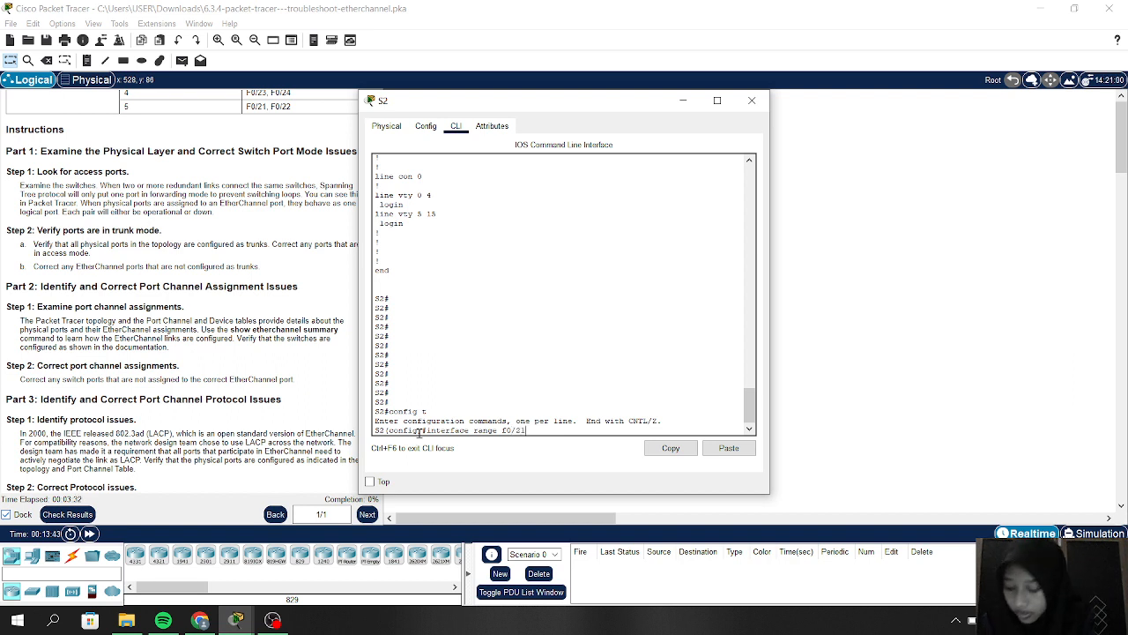
{"action": "type", "text": "-24, g"}
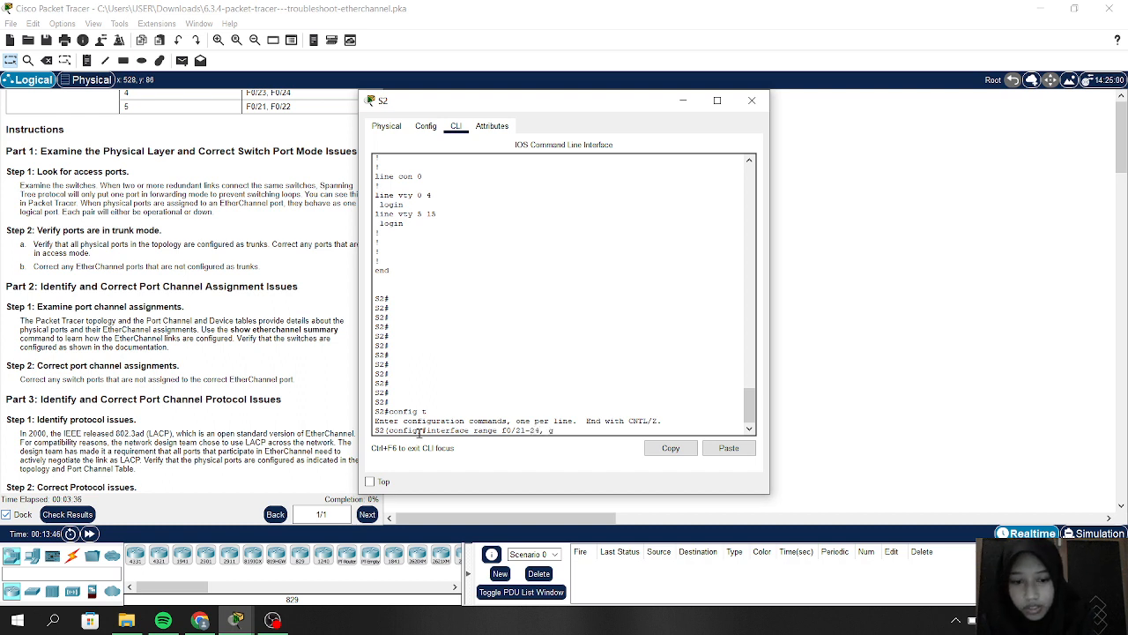
{"action": "type", "text": "0/"}
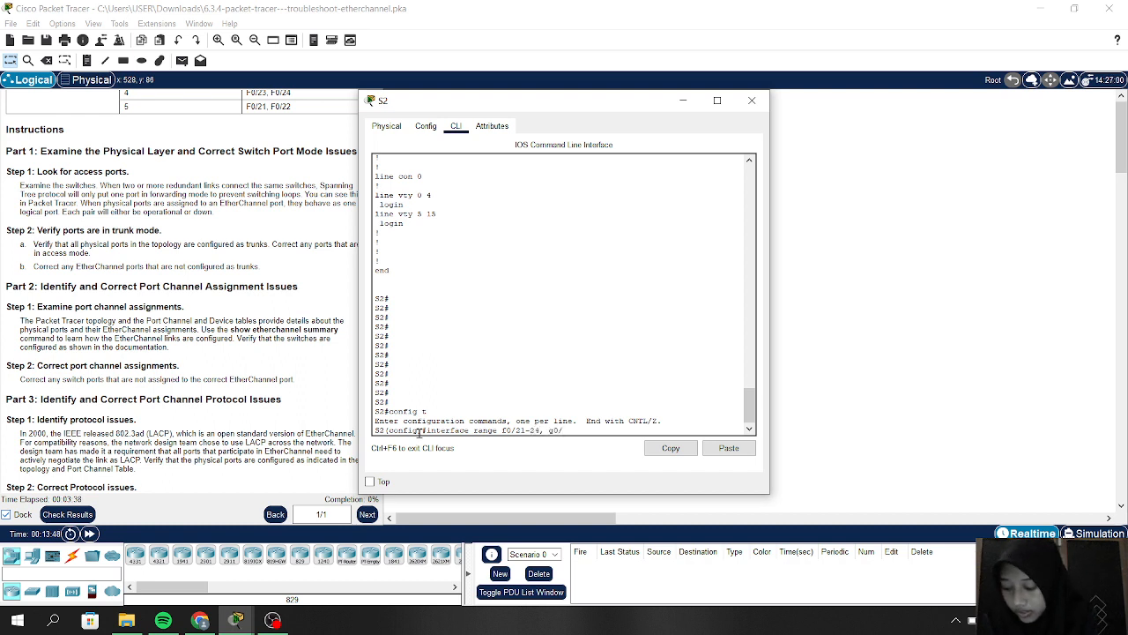
{"action": "type", "text": "1-2"}
{"action": "key", "text": "Return"}
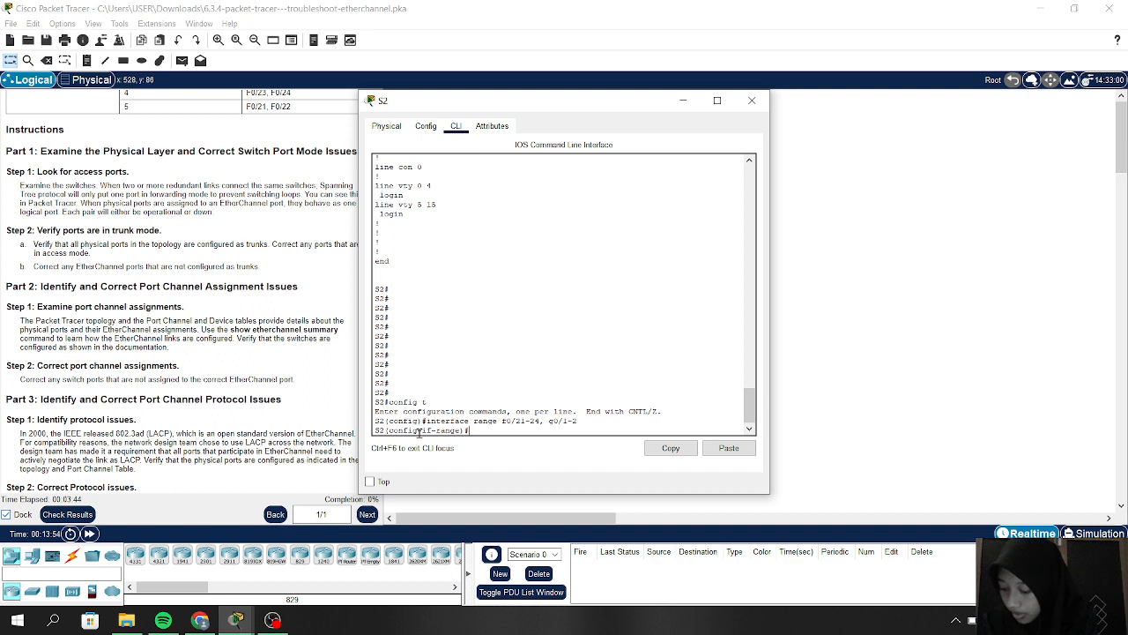
{"action": "type", "text": "switc"}
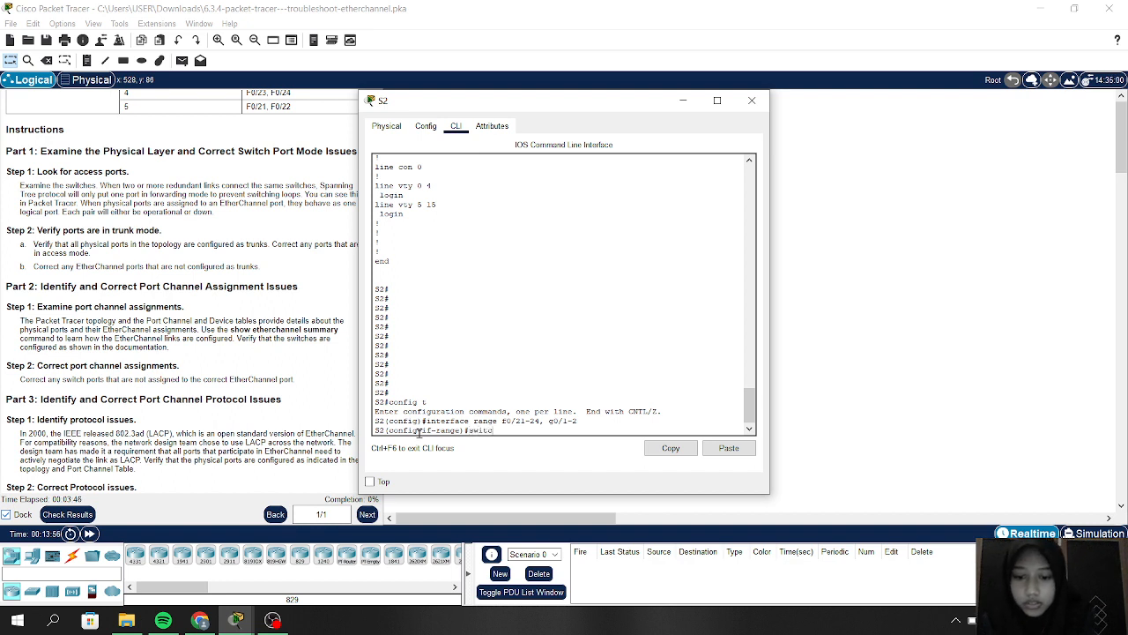
{"action": "type", "text": "hport mo"}
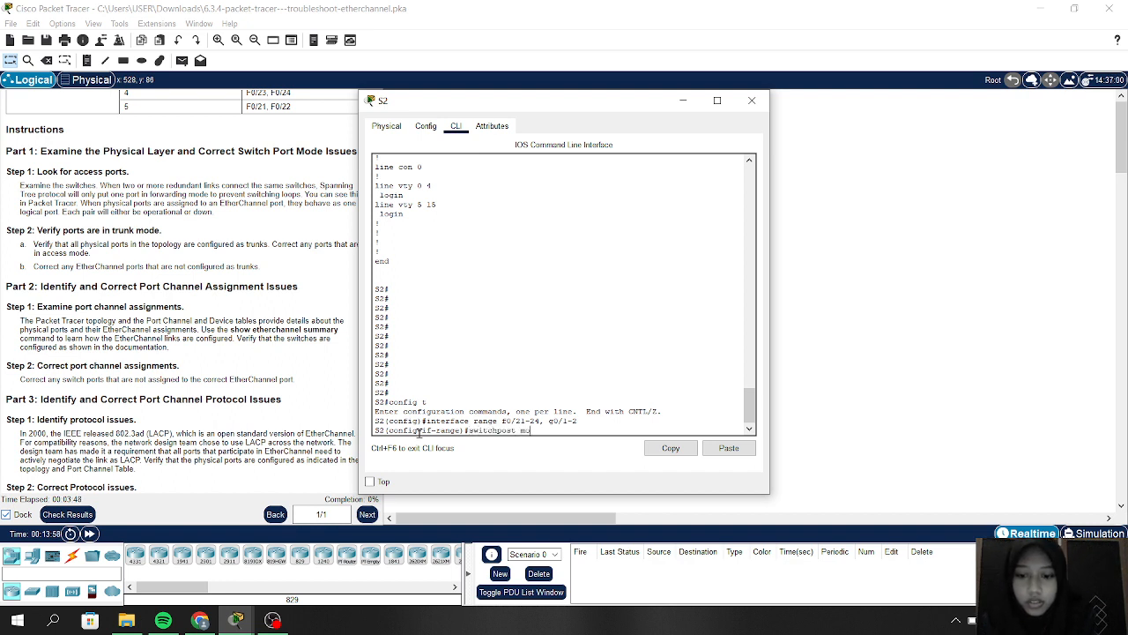
{"action": "type", "text": "de trunk"}
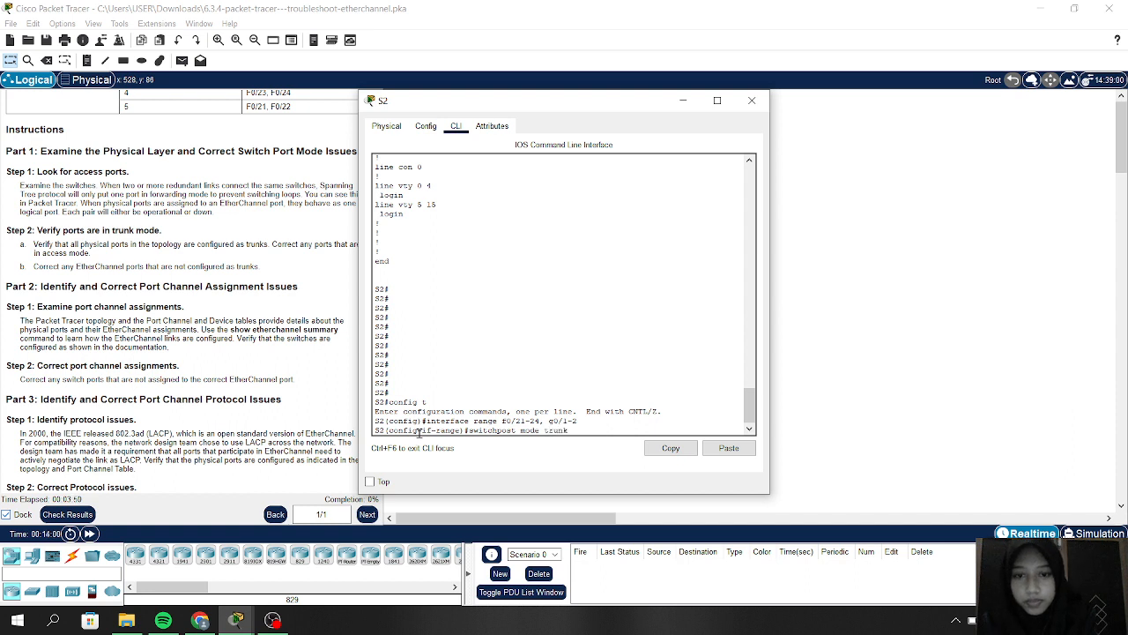
{"action": "key", "text": "Return"}
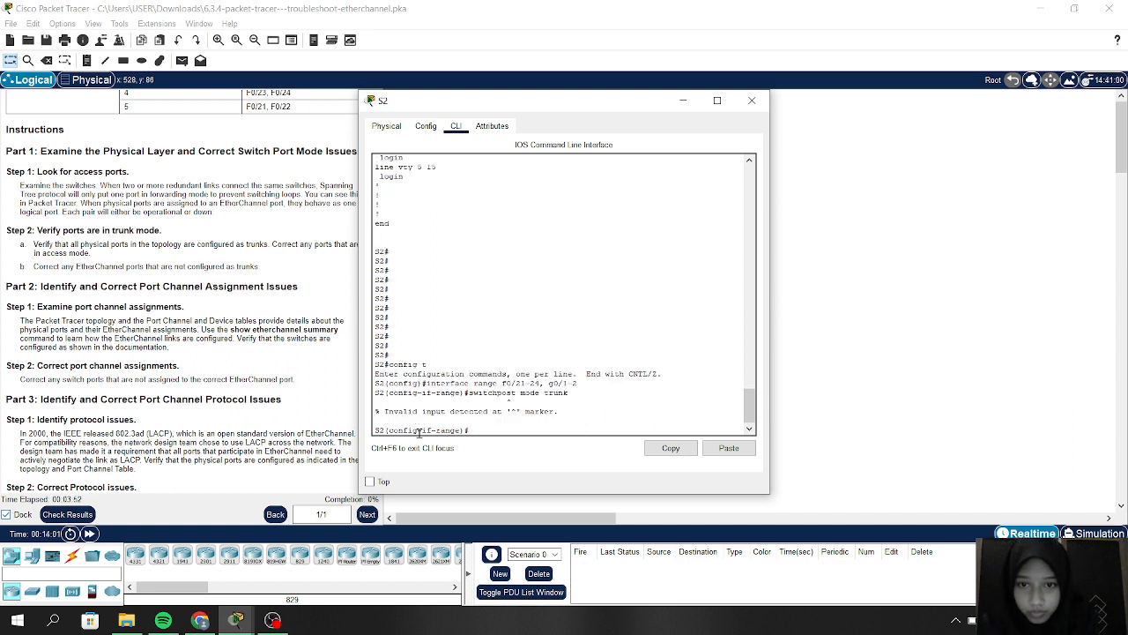
{"action": "key", "text": "Up"}
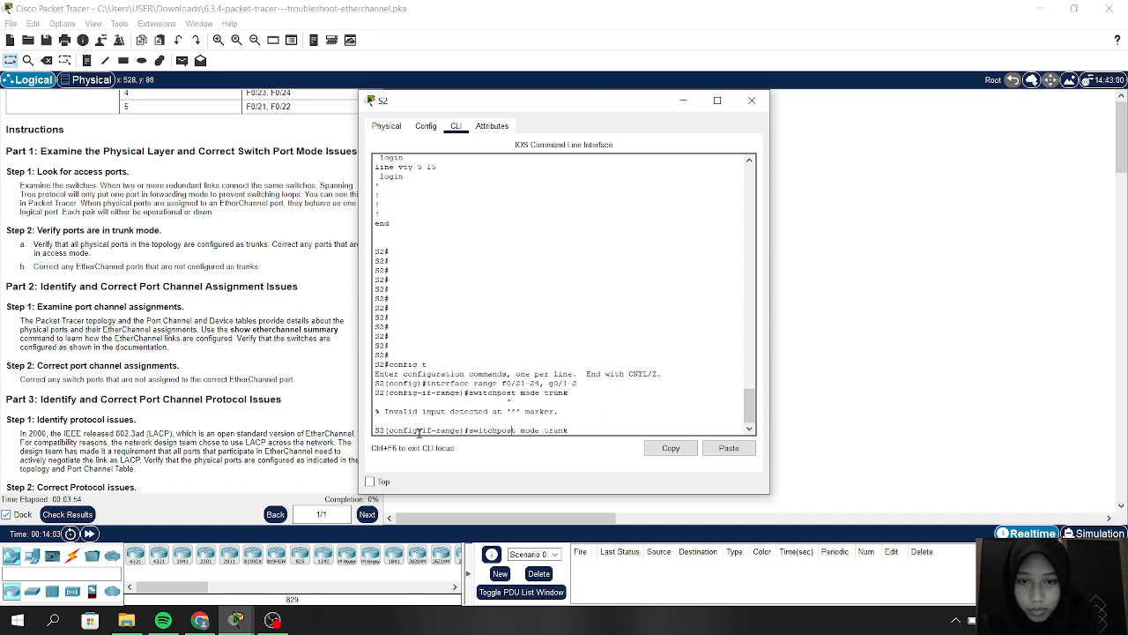
{"action": "key", "text": "Left"}
{"action": "key", "text": "Left"}
{"action": "key", "text": "Left"}
{"action": "key", "text": "Left"}
{"action": "key", "text": "Left"}
{"action": "key", "text": "Left"}
{"action": "key", "text": "Left"}
{"action": "key", "text": "Left"}
{"action": "key", "text": "Left"}
{"action": "key", "text": "Left"}
{"action": "key", "text": "Left"}
{"action": "key", "text": "Left"}
{"action": "key", "text": "Return"}
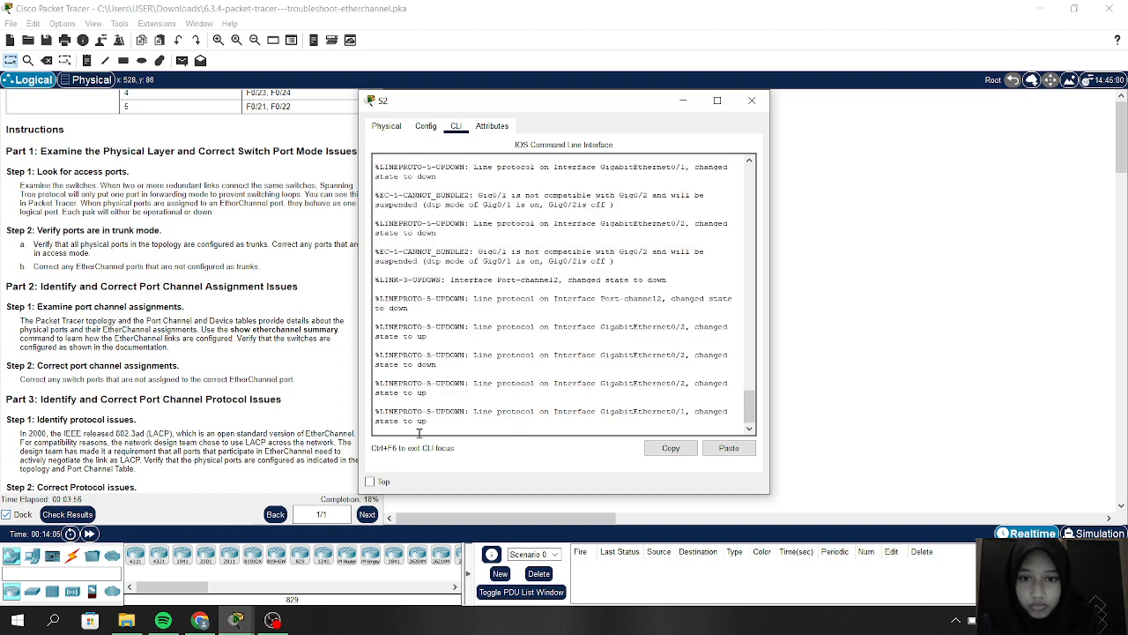
Step: Move S2's console aside to uncover the topology and exit to global configuration mode
{"action": "key", "text": "Return"}
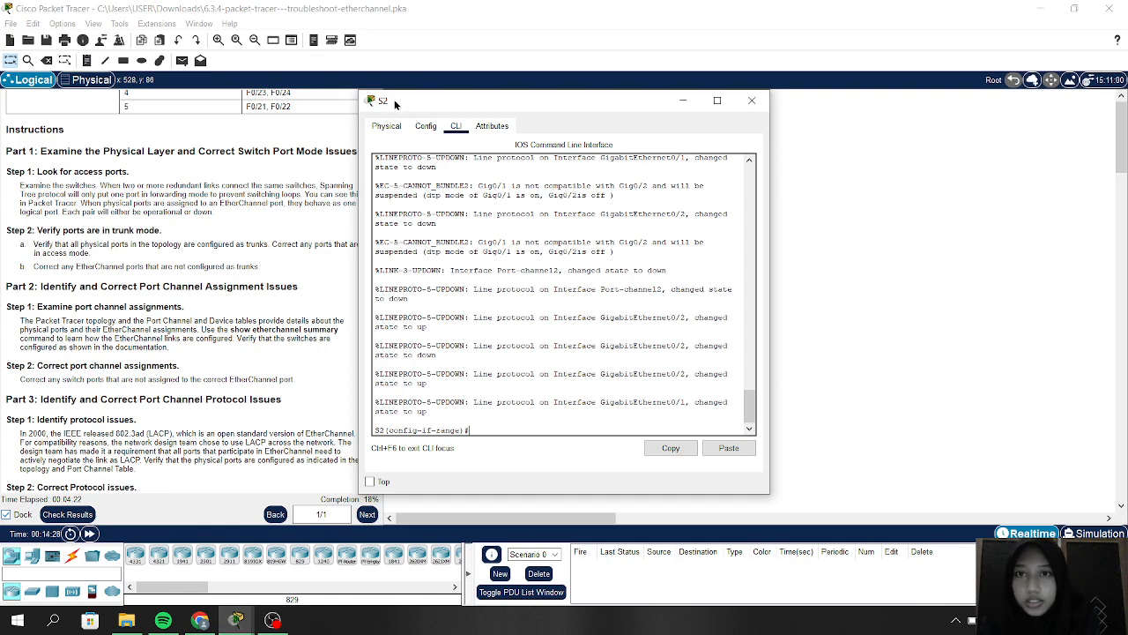
{"action": "left_click_drag", "start_coordinate": [396, 104], "coordinate": [357, 139]}
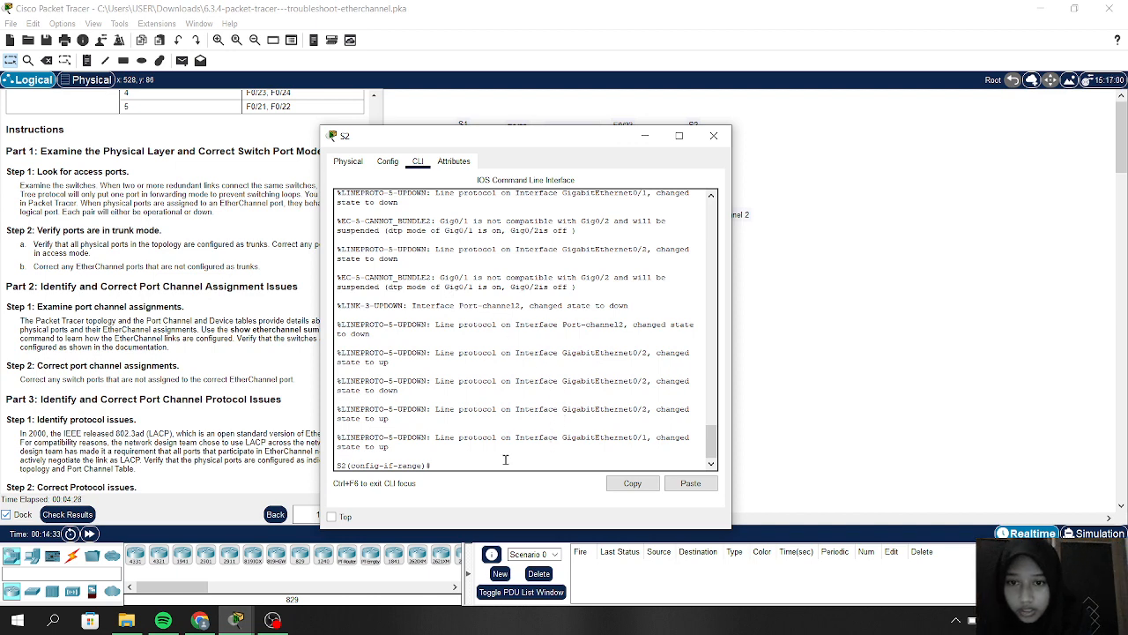
{"action": "type", "text": "ex"}
{"action": "key", "text": "Return"}
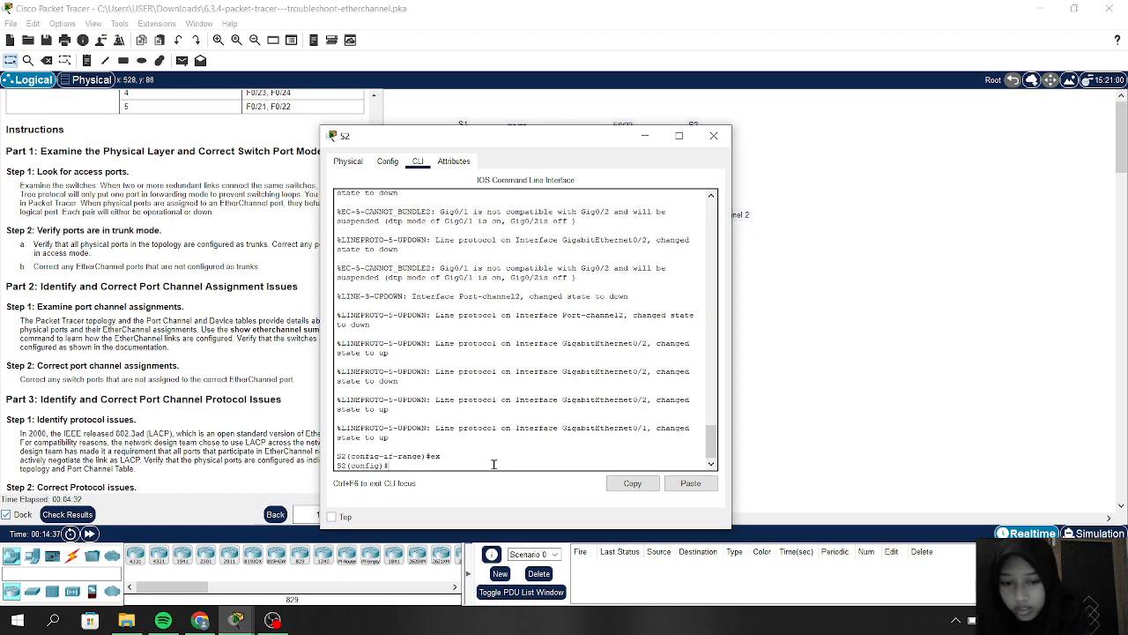
Step: Enter interface port-channel1 on S2 and attempt switchport mode trunk, which returns invalid input
{"action": "type", "text": "interfac"}
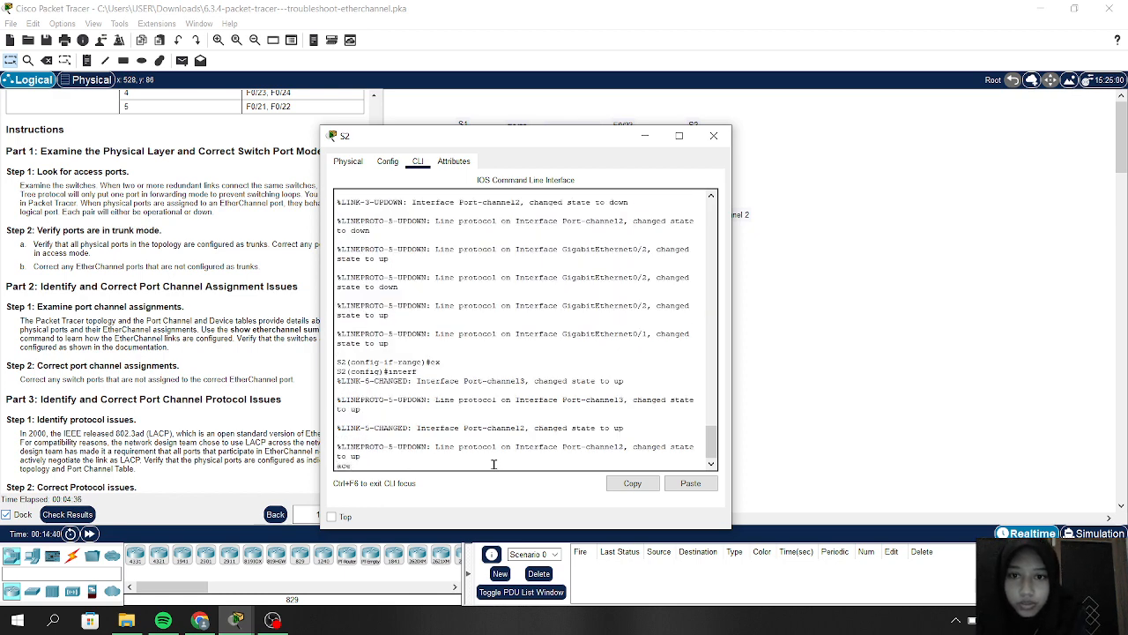
{"action": "key", "text": "BackSpace"}
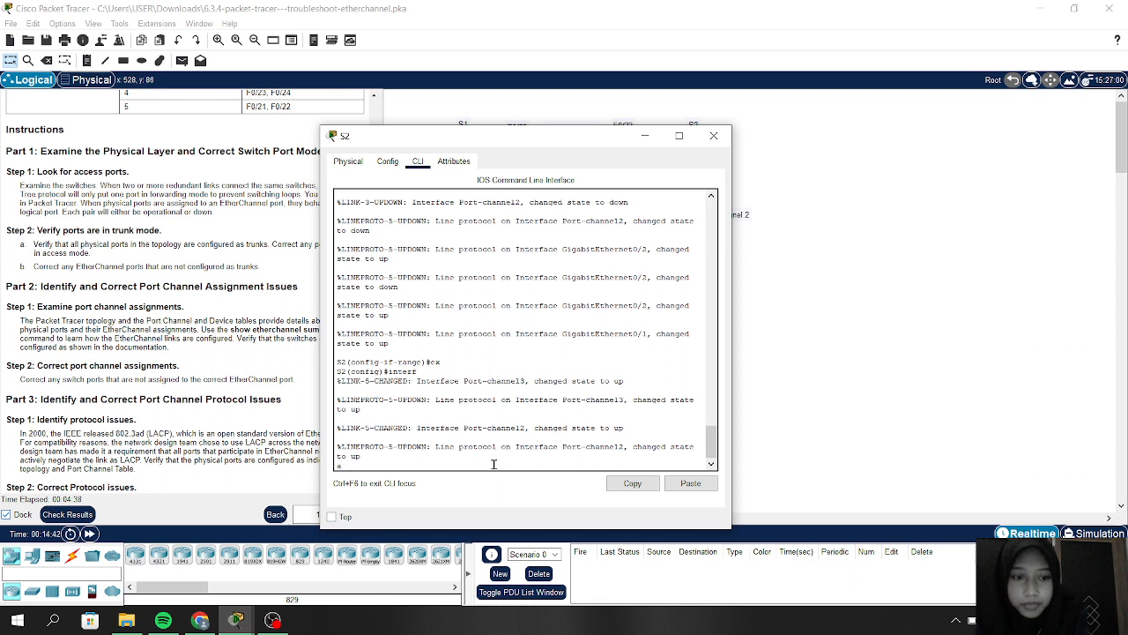
{"action": "key", "text": "Return"}
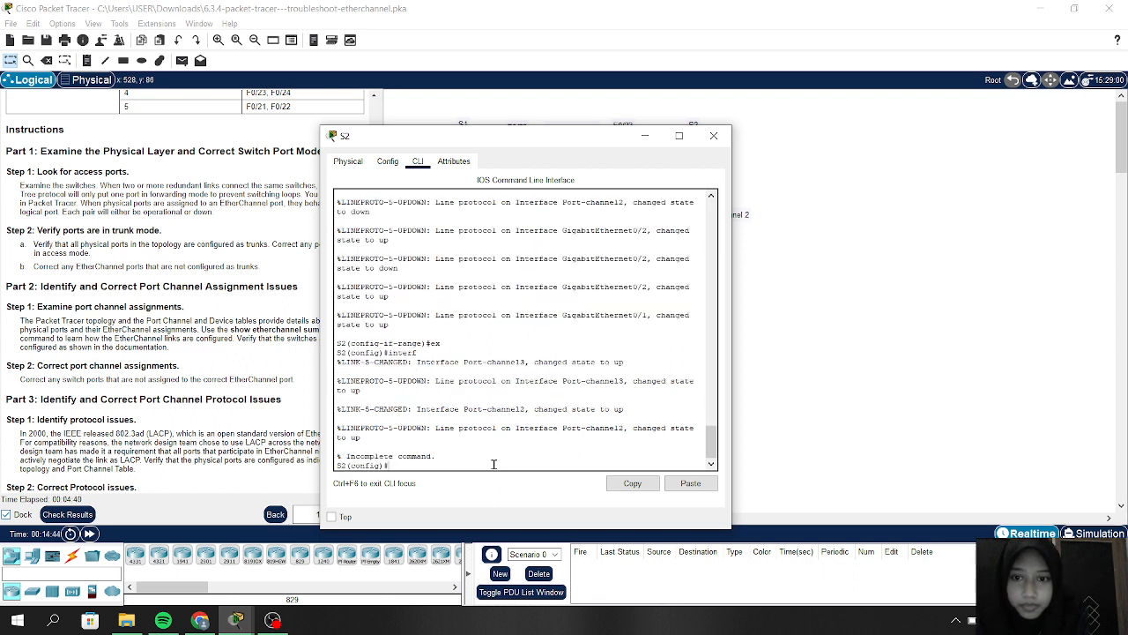
{"action": "type", "text": "inter"}
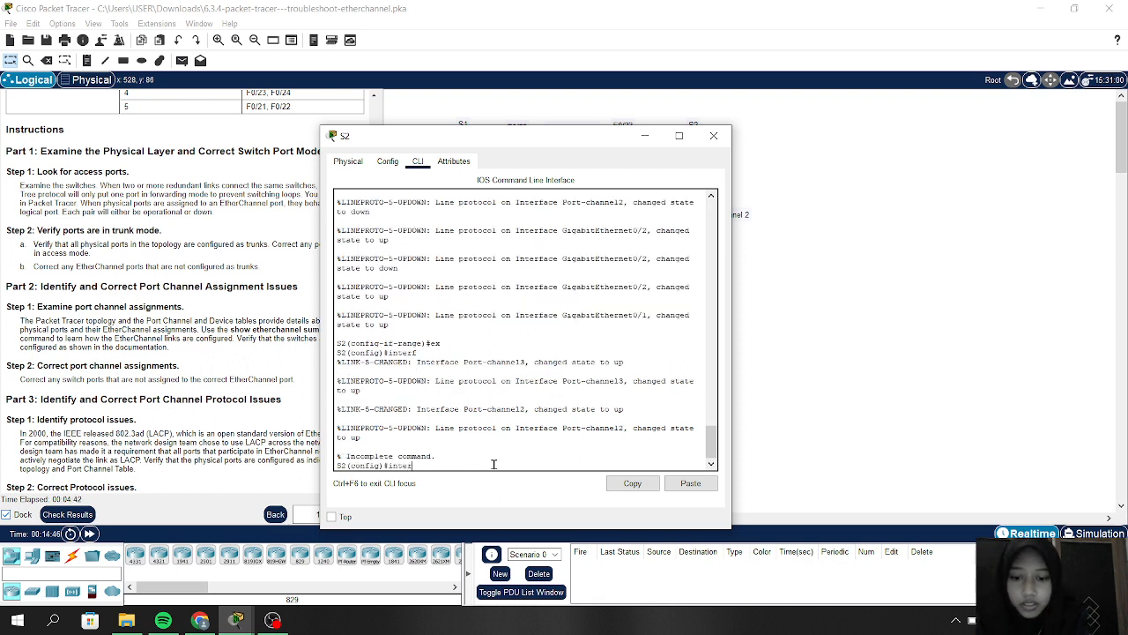
{"action": "type", "text": "face"}
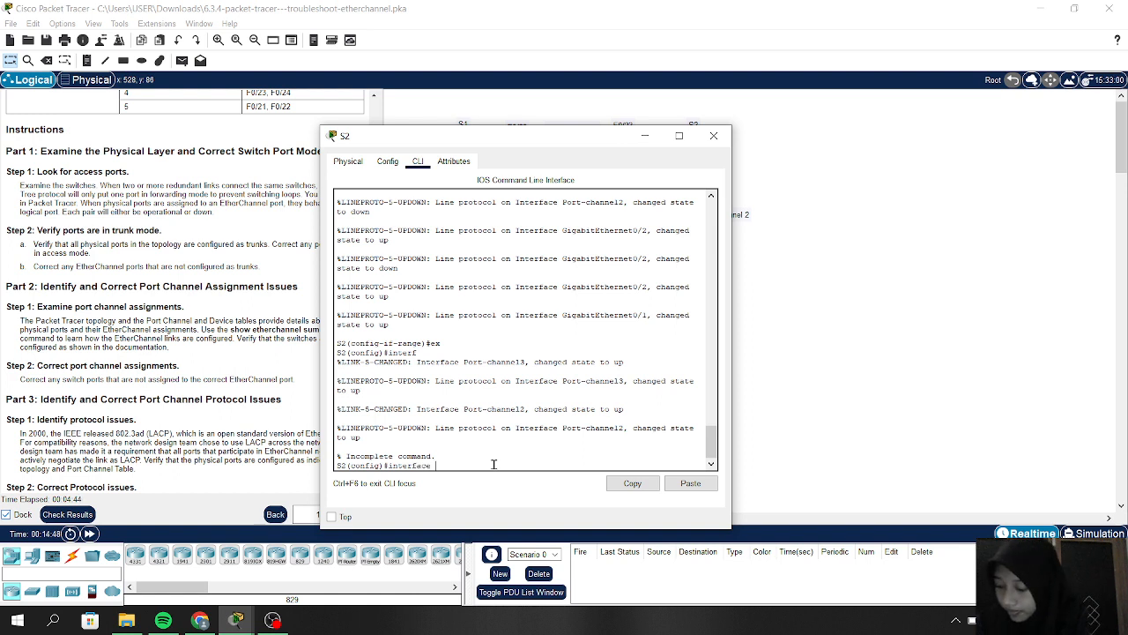
{"action": "type", "text": " port-c"}
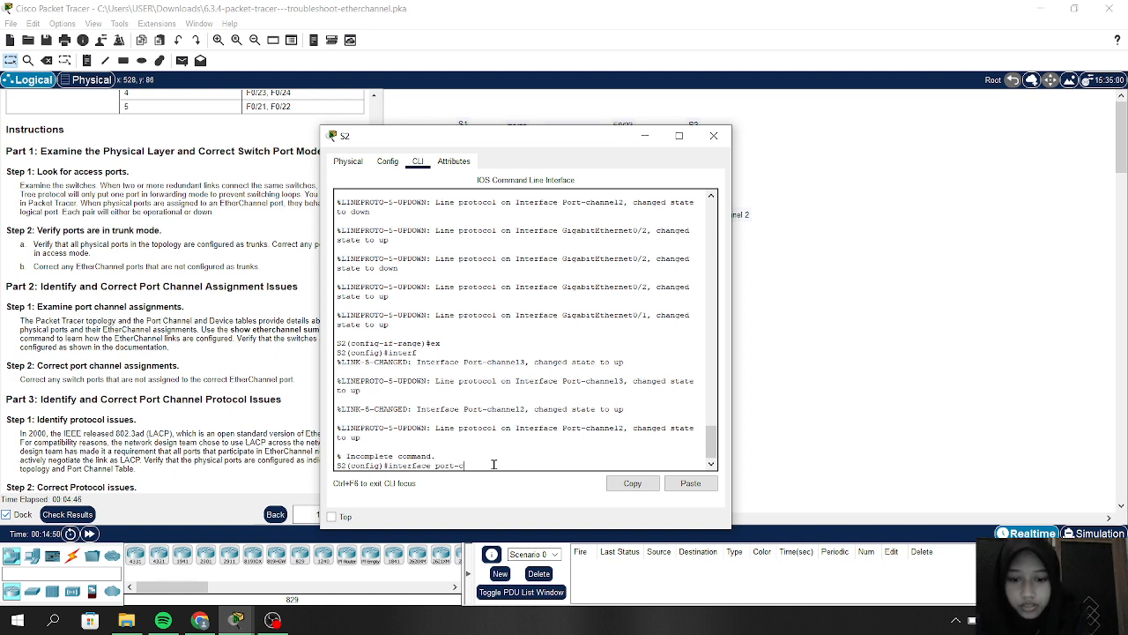
{"action": "type", "text": "hannel1"}
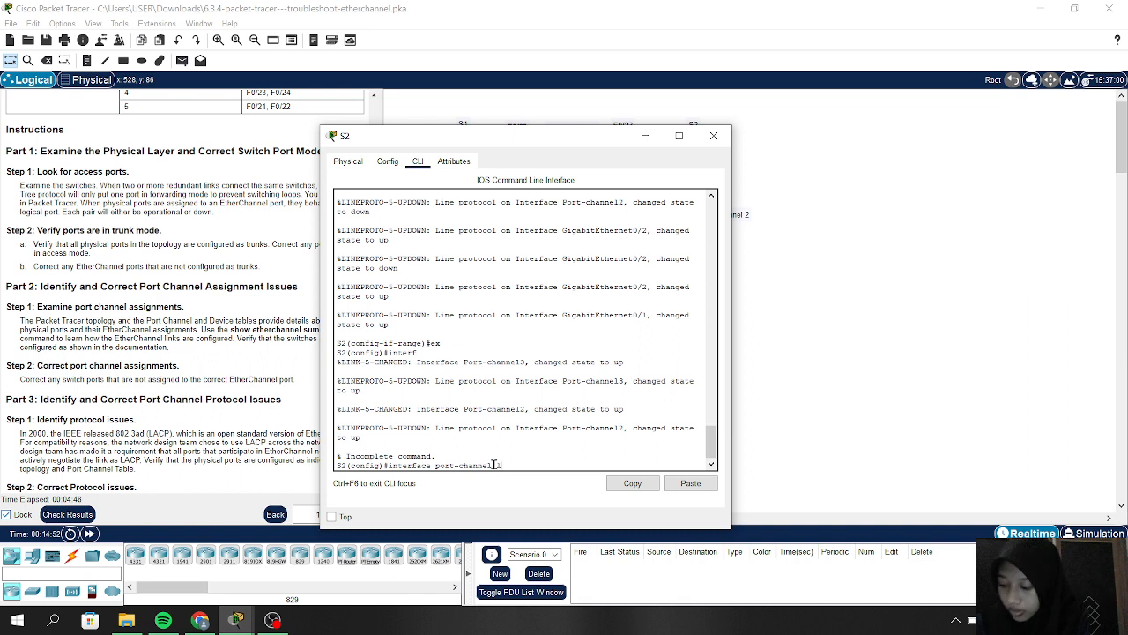
{"action": "key", "text": "Return"}
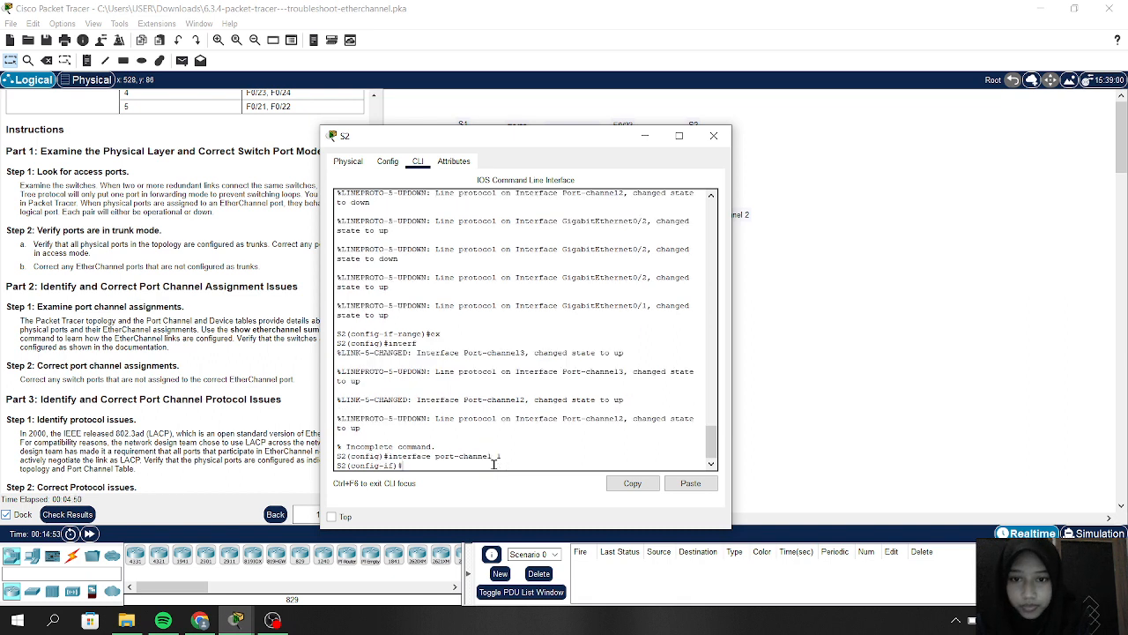
{"action": "type", "text": "switchpo"}
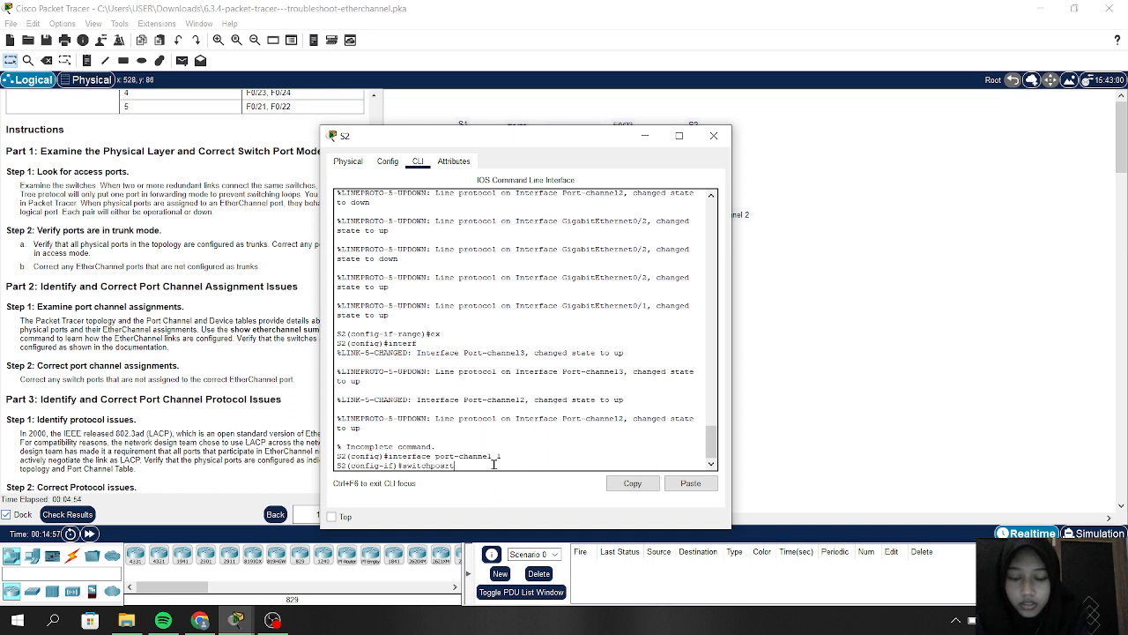
{"action": "type", "text": "rt mode trunk"}
{"action": "key", "text": "Return"}
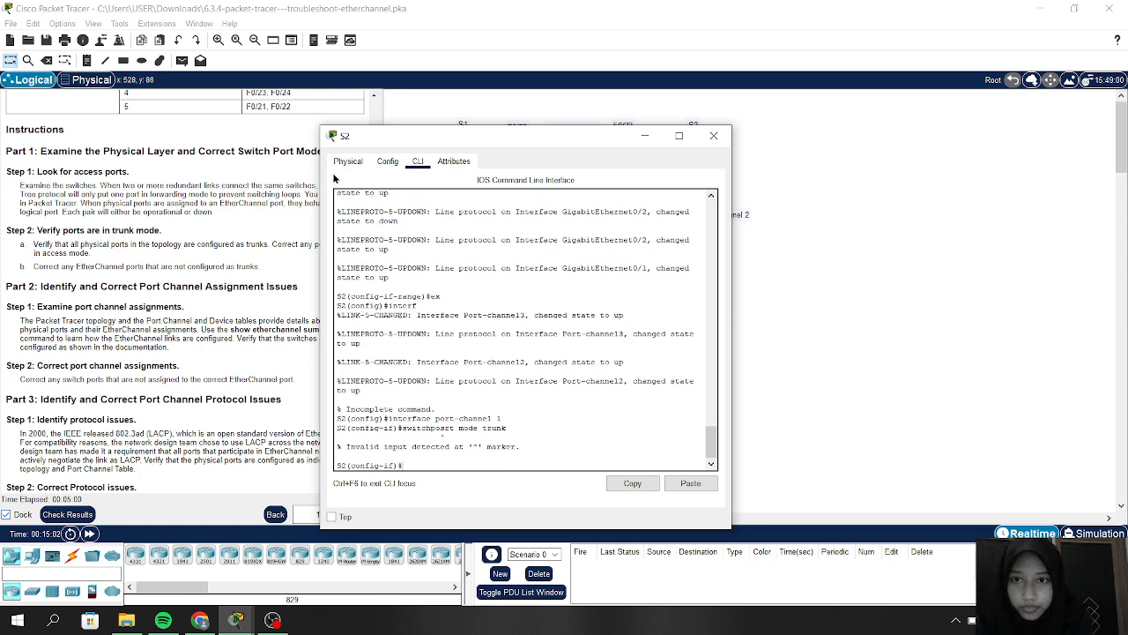
Step: Apply switchport mode trunk to S2's Port-channel 1 and Port-channel 2
{"action": "left_click_drag", "start_coordinate": [357, 140], "coordinate": [506, 116]}
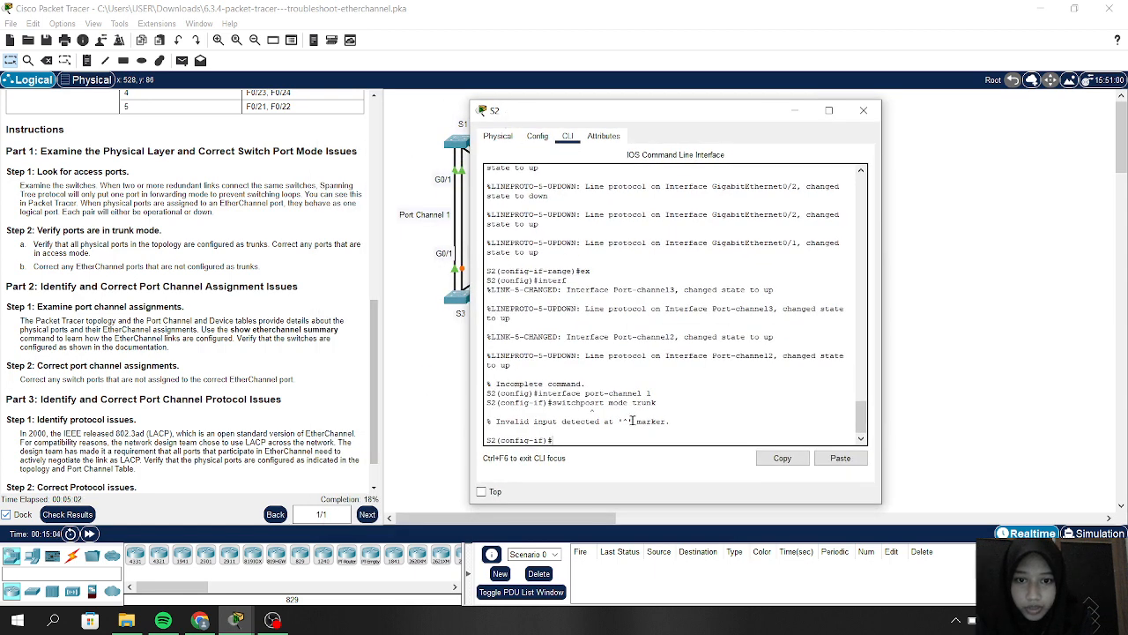
{"action": "key", "text": "Up"}
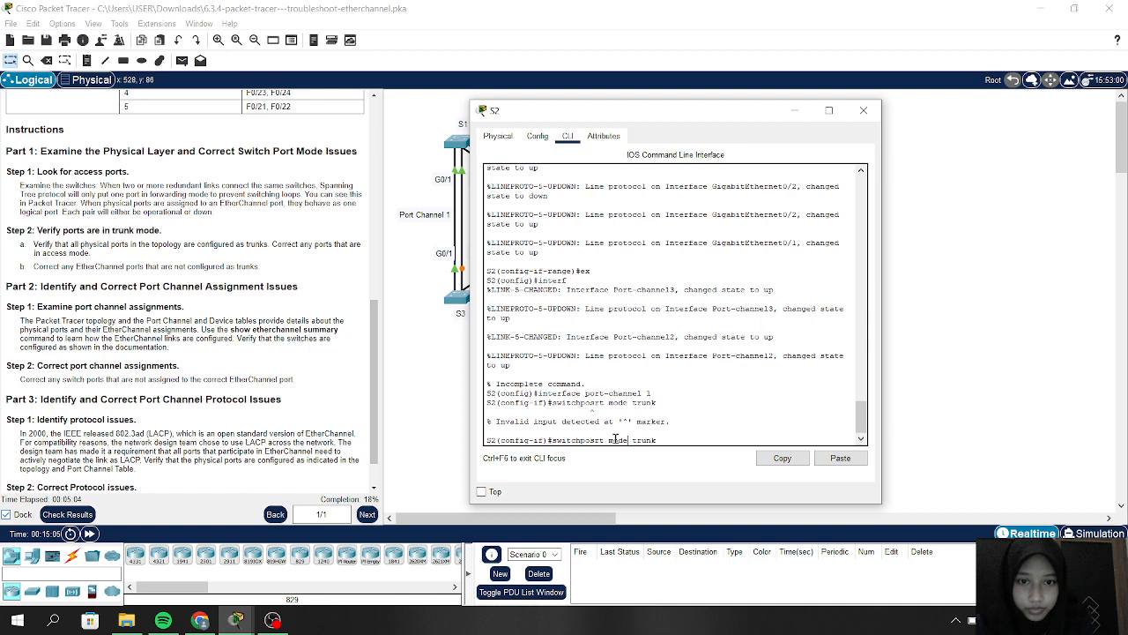
{"action": "key", "text": "BackSpace"}
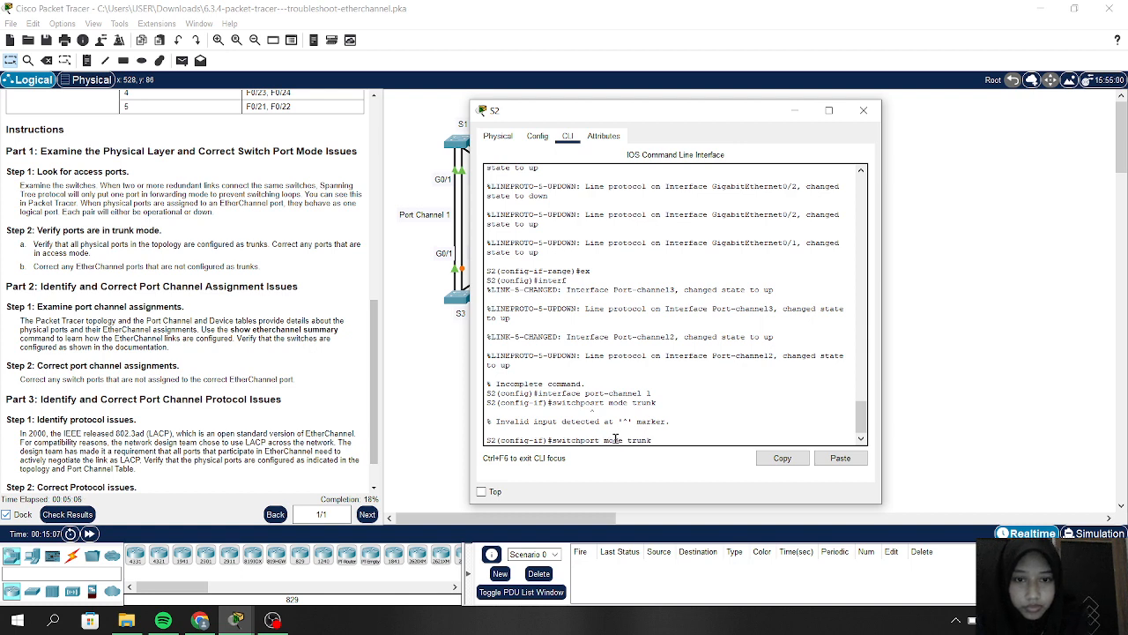
{"action": "key", "text": "Return"}
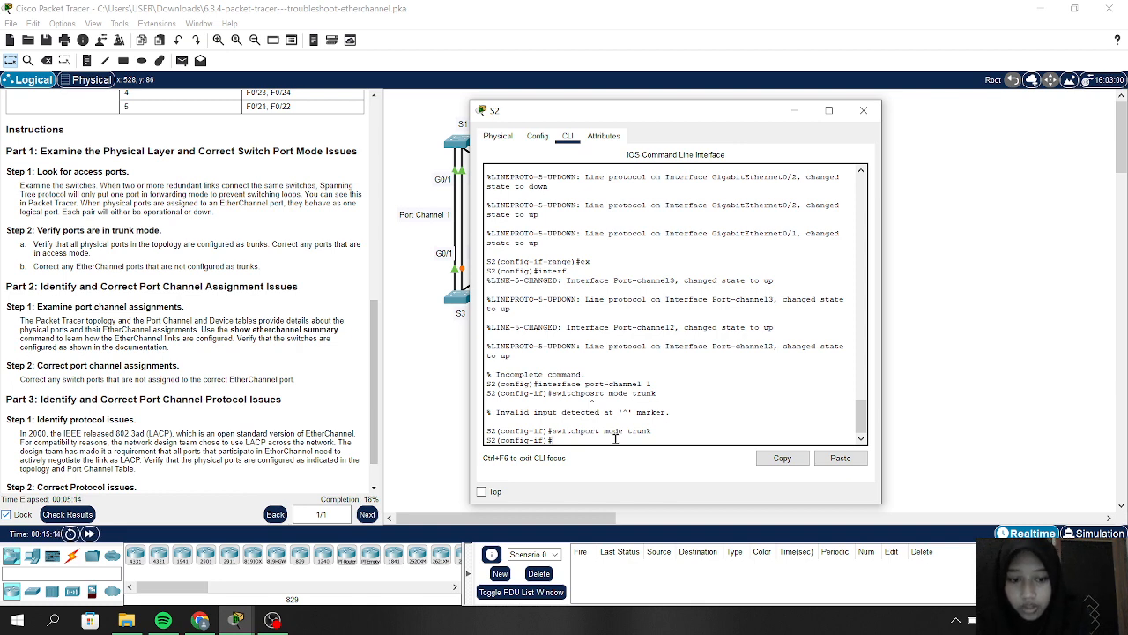
{"action": "key", "text": "Up"}
{"action": "key", "text": "Up"}
{"action": "key", "text": "Up"}
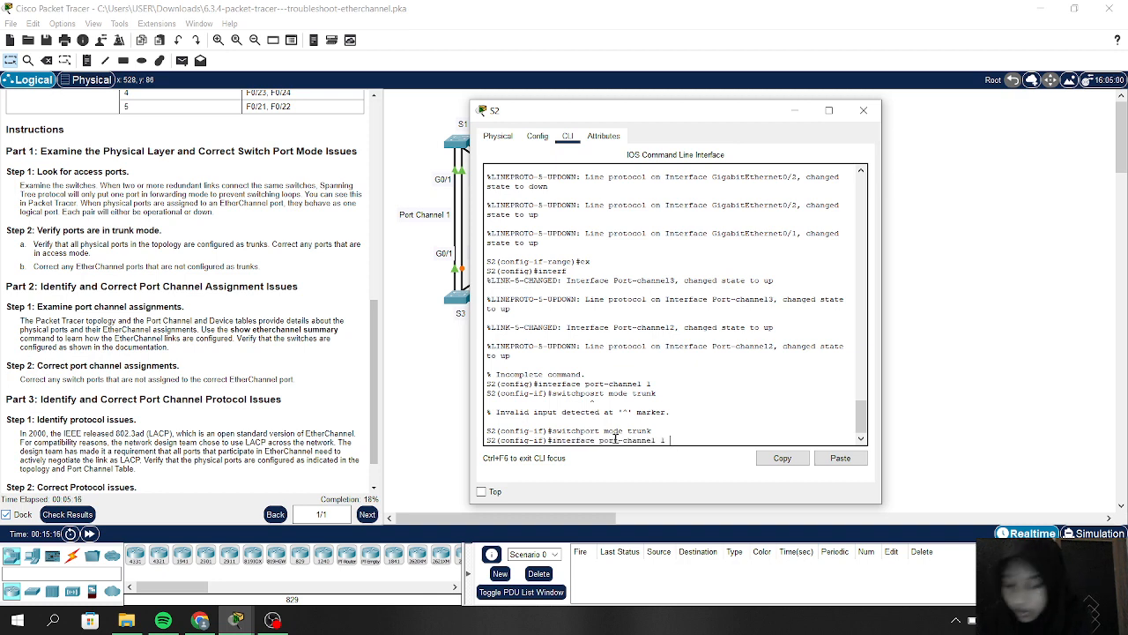
{"action": "type", "text": "2"}
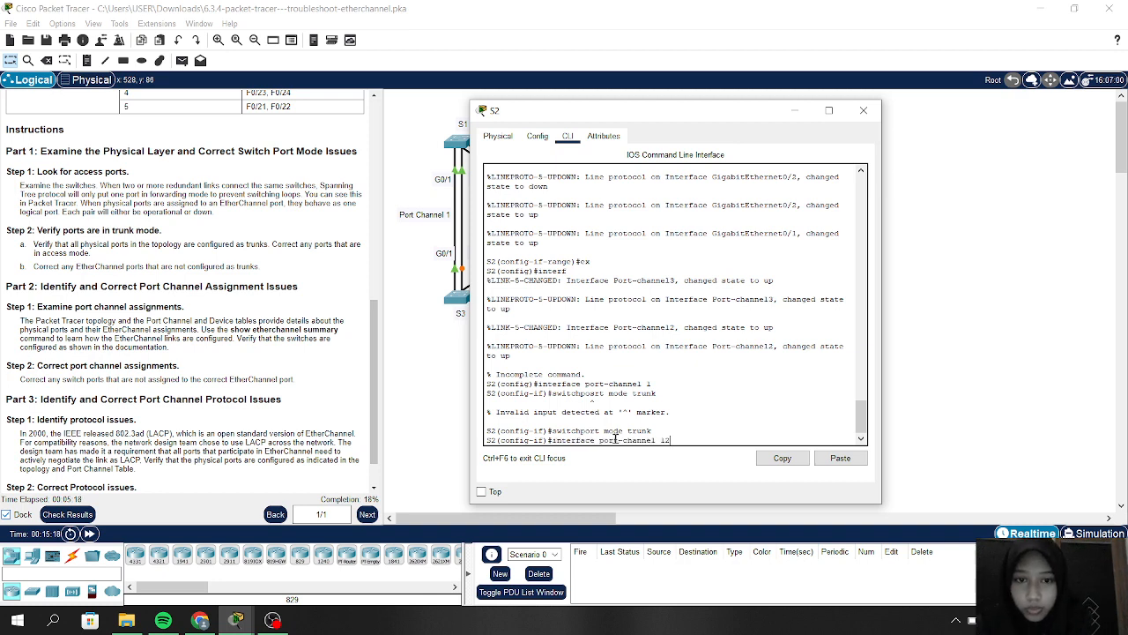
{"action": "type", "text": "2"}
{"action": "key", "text": "Return"}
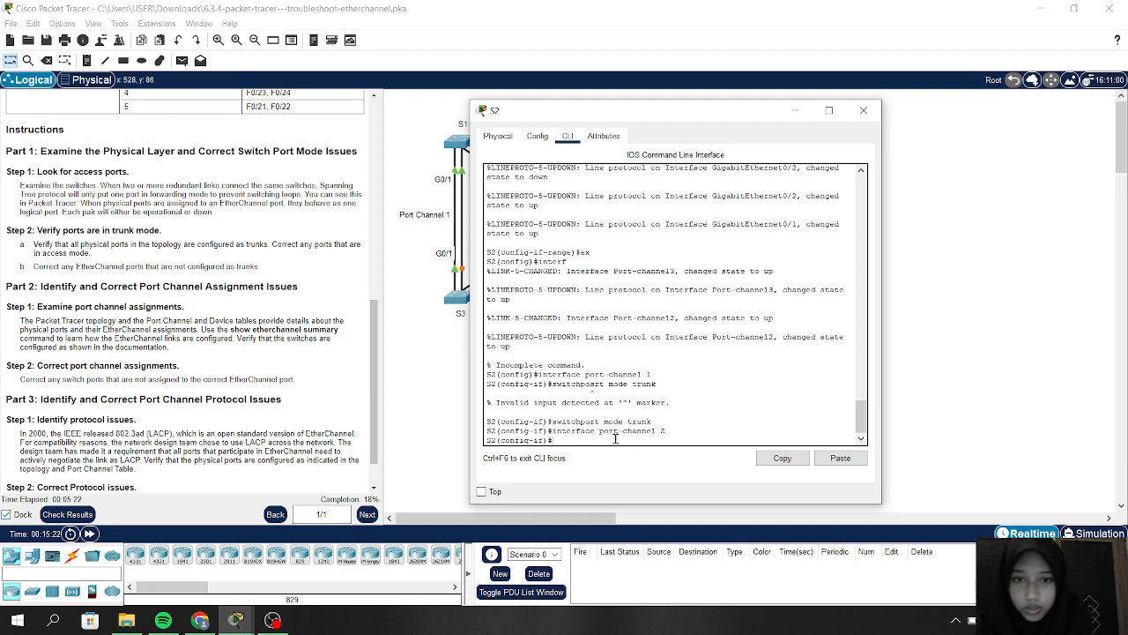
{"action": "key", "text": "Up"}
{"action": "key", "text": "Up"}
{"action": "key", "text": "Return"}
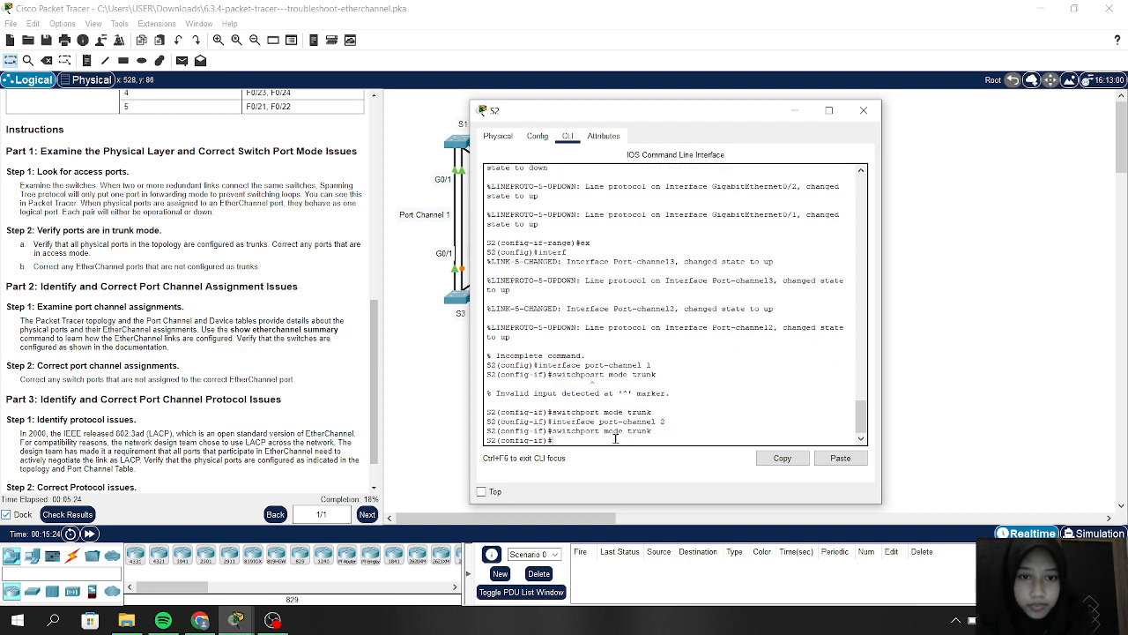
Step: Apply switchport mode trunk to S2's Port-channel 3 and Port-channel 6
{"action": "key", "text": "Up"}
{"action": "key", "text": "Up"}
{"action": "key", "text": "BackSpace"}
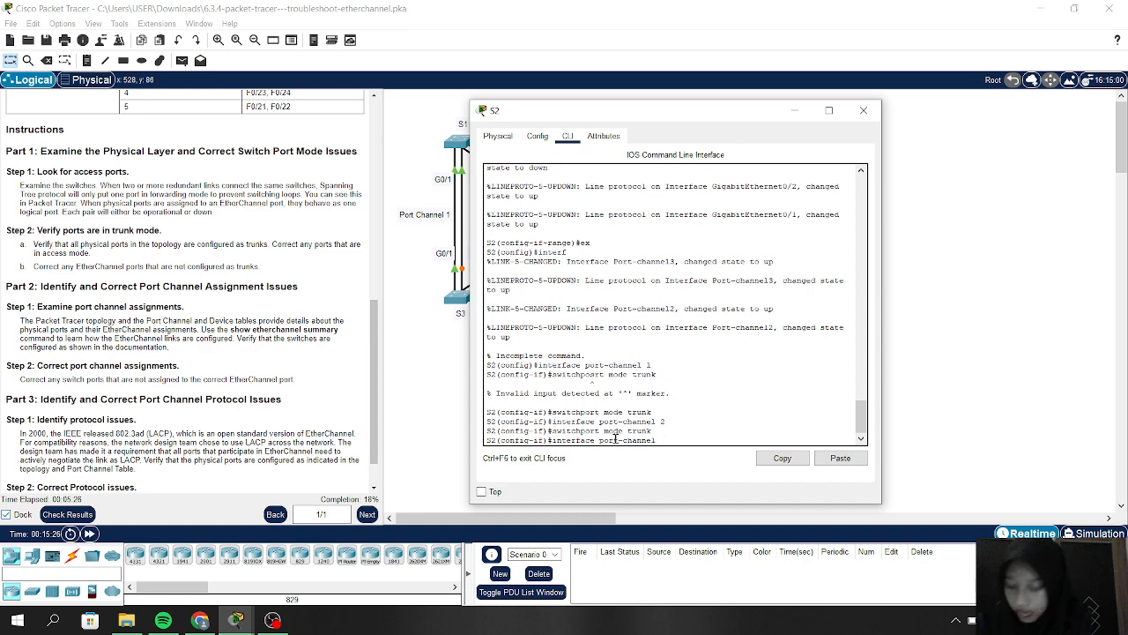
{"action": "type", "text": "3"}
{"action": "key", "text": "Return"}
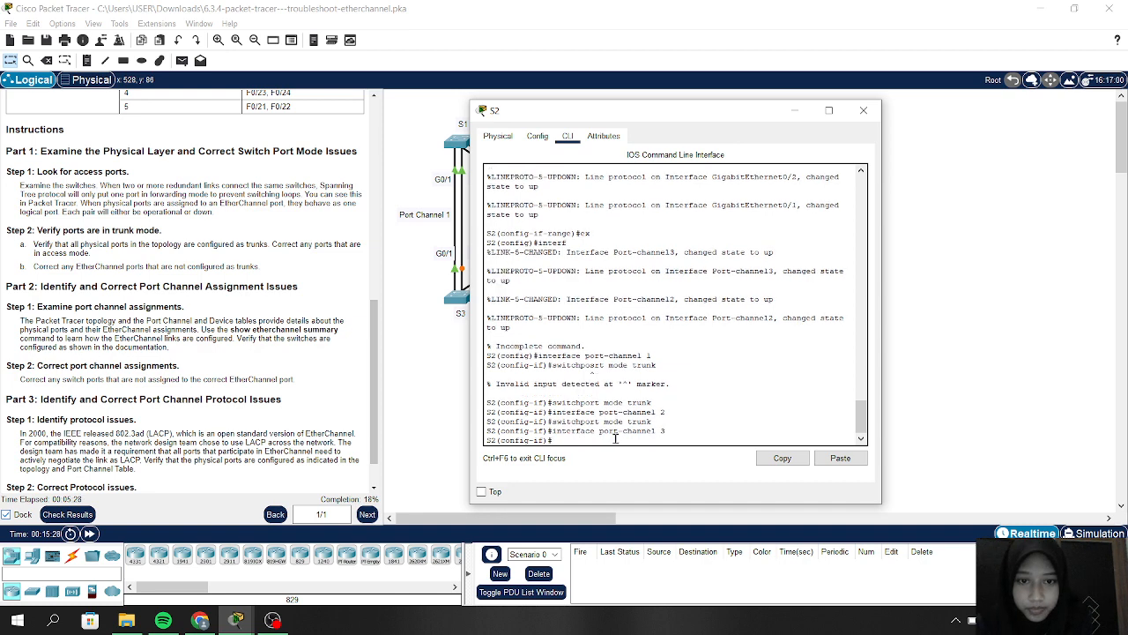
{"action": "key", "text": "Up"}
{"action": "key", "text": "Up"}
{"action": "key", "text": "Return"}
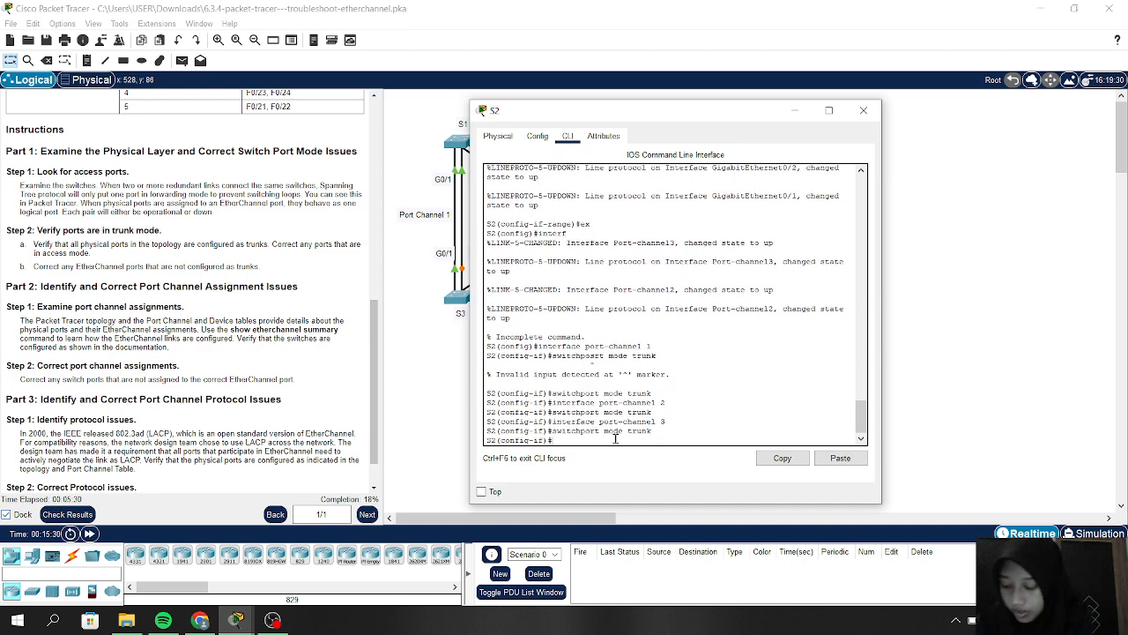
{"action": "key", "text": "Up"}
{"action": "key", "text": "Up"}
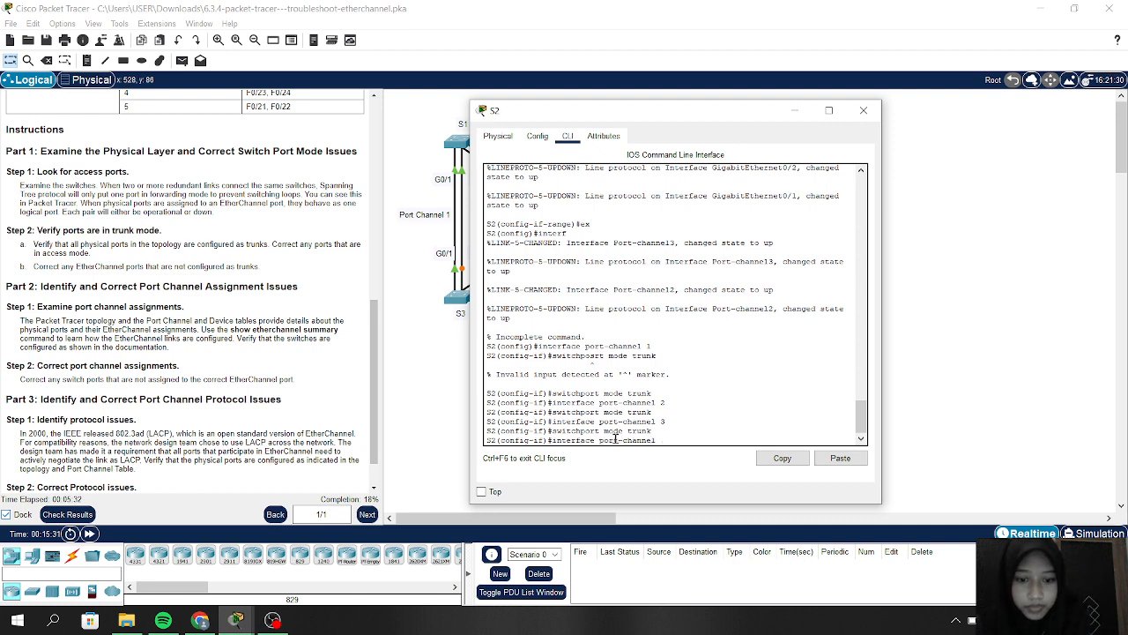
{"action": "type", "text": "6"}
{"action": "key", "text": "Return"}
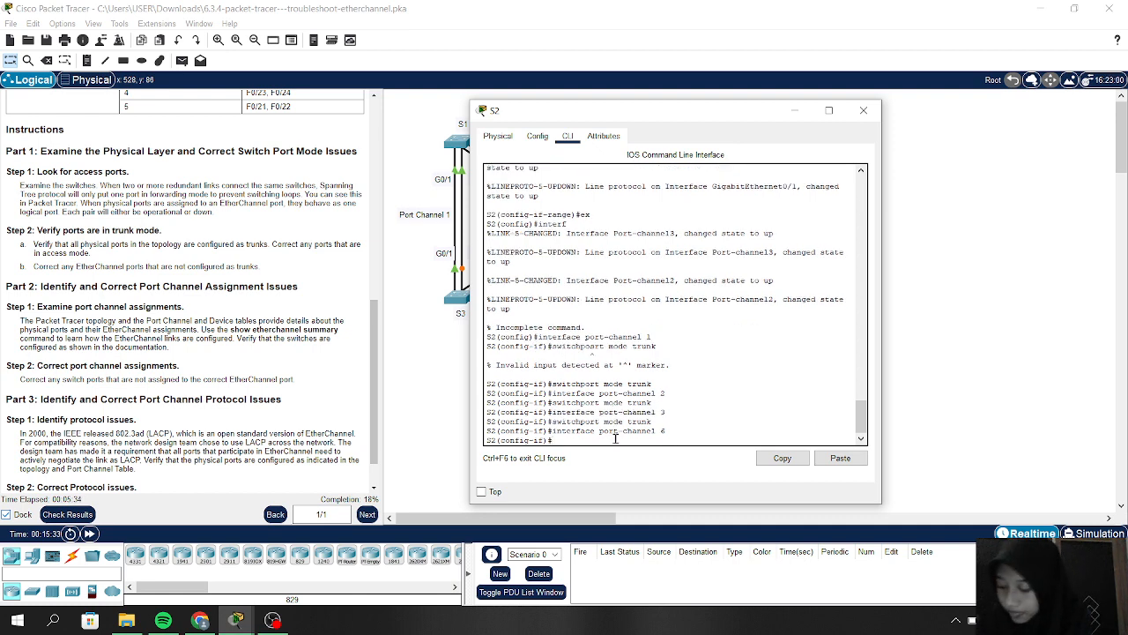
{"action": "key", "text": "Up"}
{"action": "key", "text": "Up"}
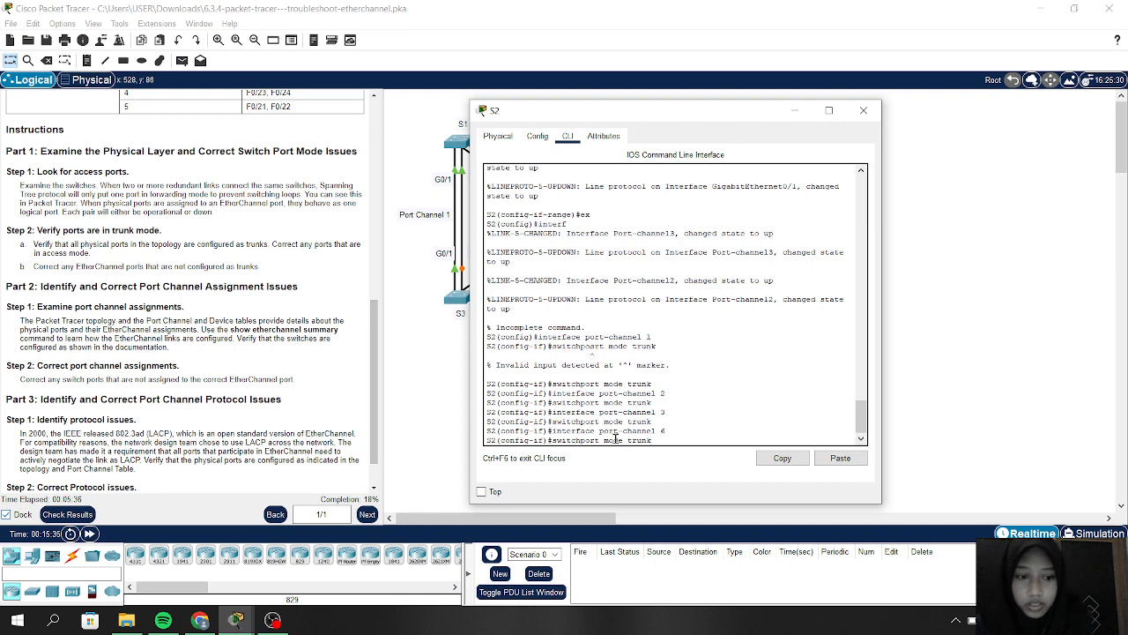
{"action": "key", "text": "Return"}
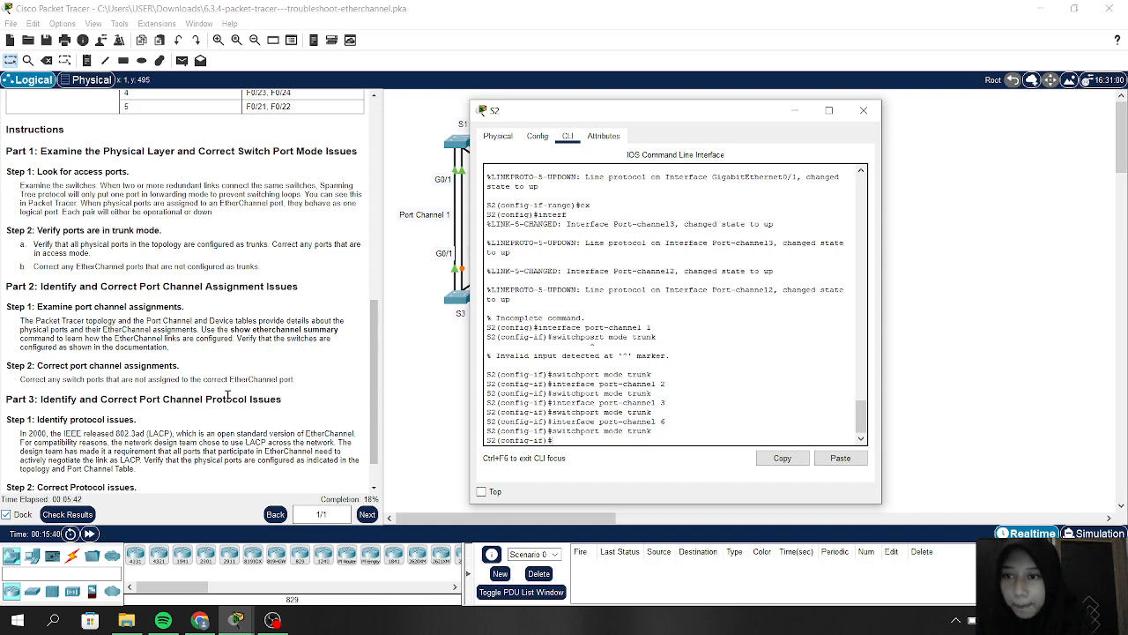
Step: Minimize S2's configuration window so the full EtherChannel topology is visible
{"action": "scroll", "coordinate": [227, 395], "scroll_direction": "down", "scroll_amount": 1}
{"action": "scroll", "coordinate": [227, 395], "scroll_direction": "down", "scroll_amount": 1}
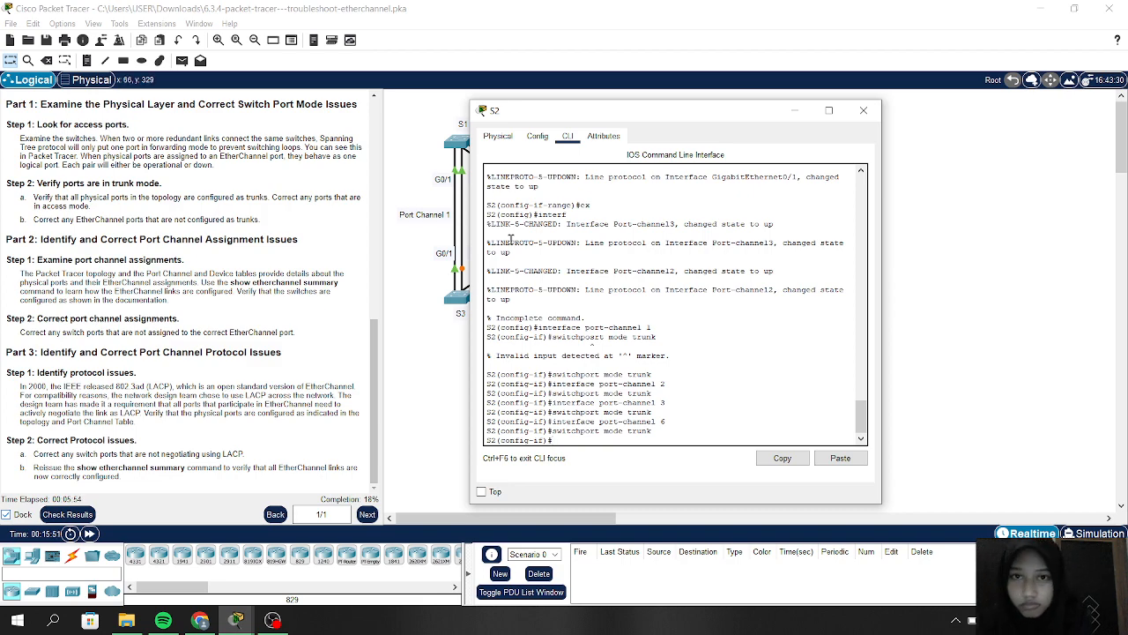
{"action": "left_click_drag", "start_coordinate": [520, 112], "coordinate": [565, 104]}
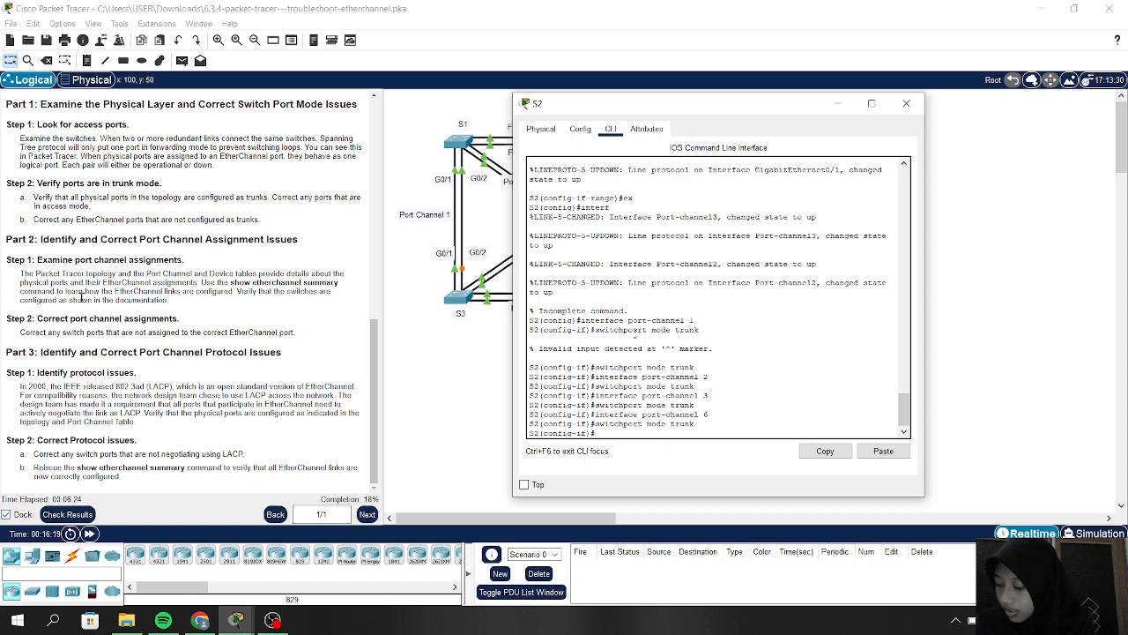
{"action": "left_click", "coordinate": [835, 107]}
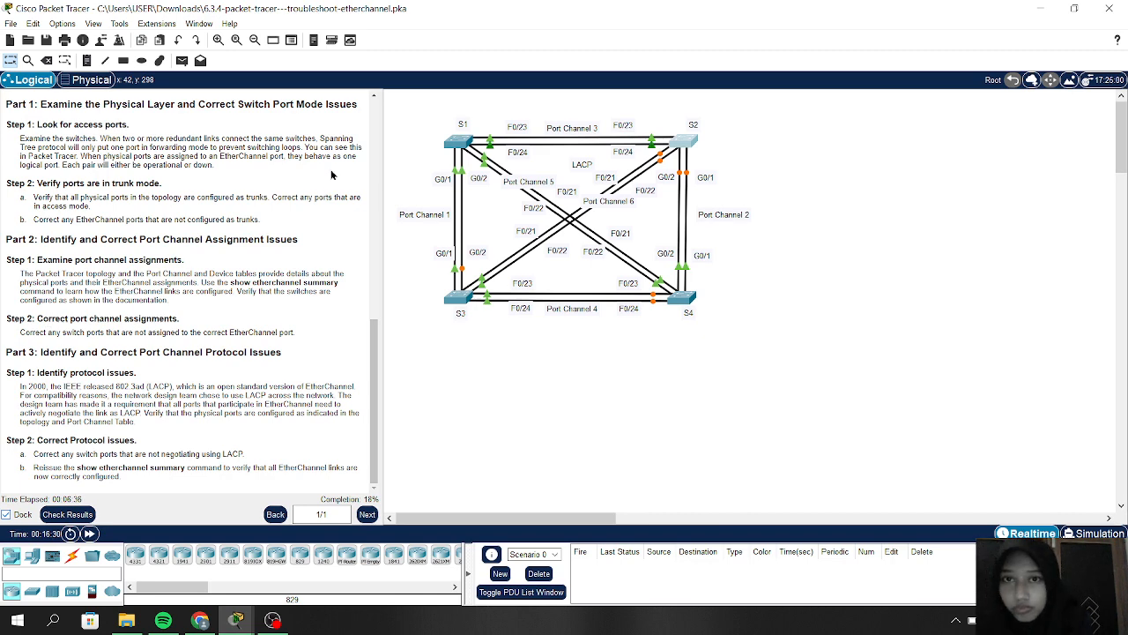
Step: Open switch S1's CLI and enter privileged mode with 'en'
{"action": "left_click", "coordinate": [469, 138]}
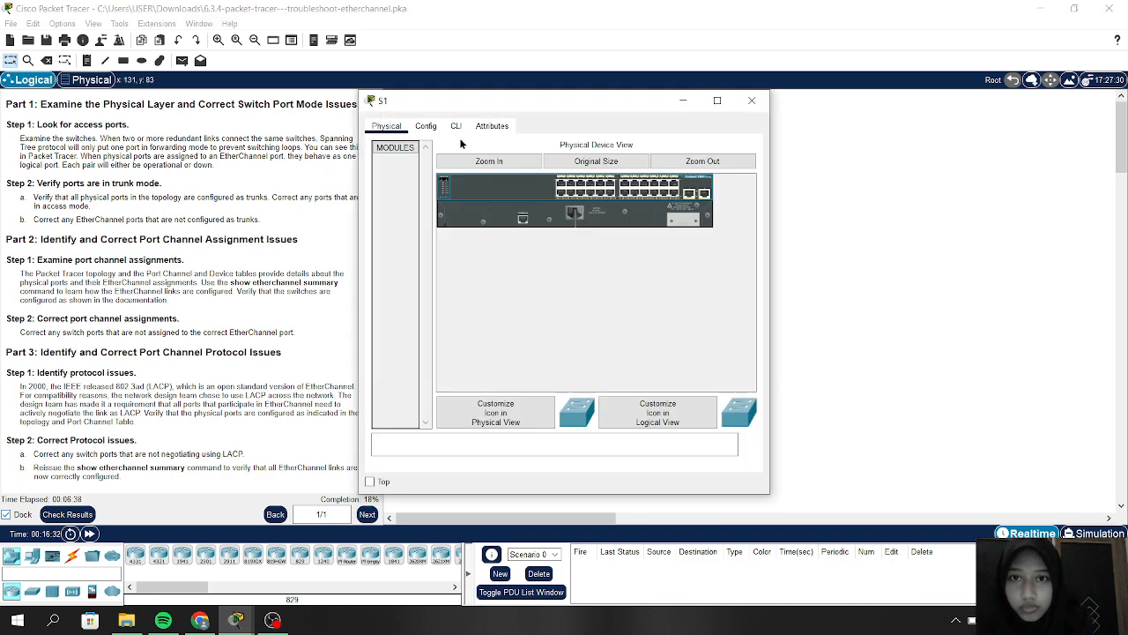
{"action": "left_click", "coordinate": [458, 130]}
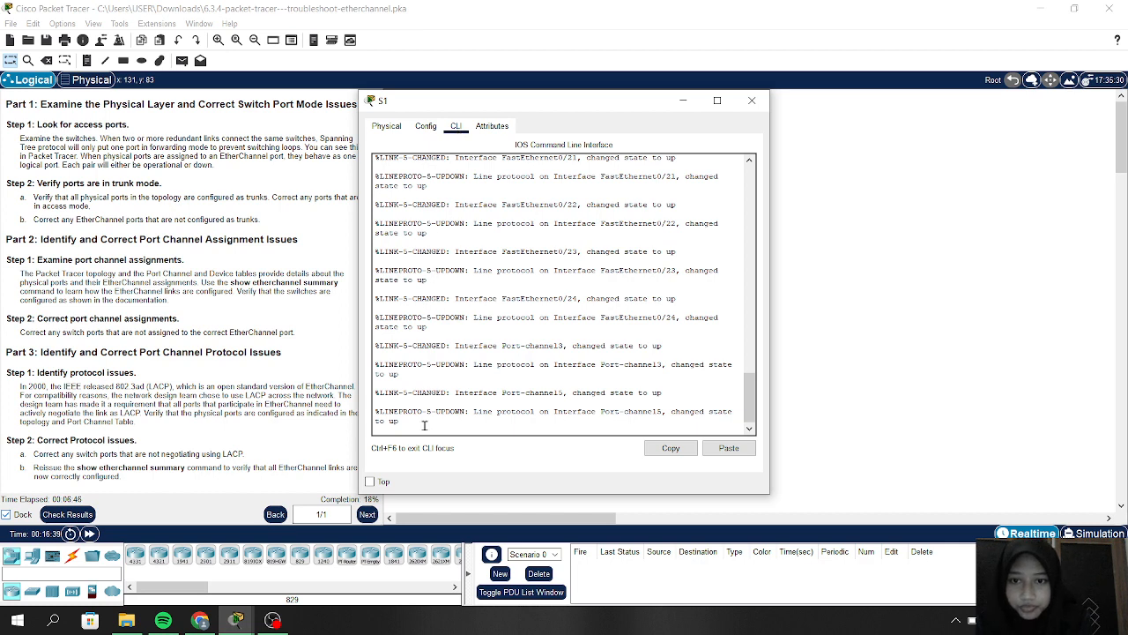
{"action": "key", "text": "Return"}
{"action": "key", "text": "Return"}
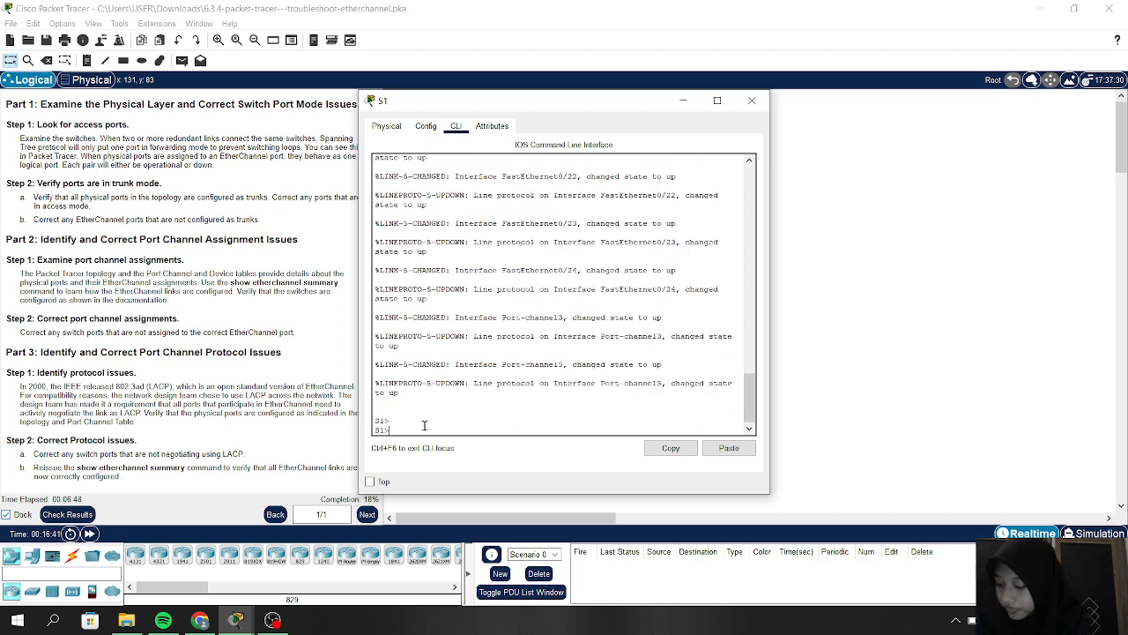
{"action": "type", "text": "en"}
{"action": "key", "text": "Return"}
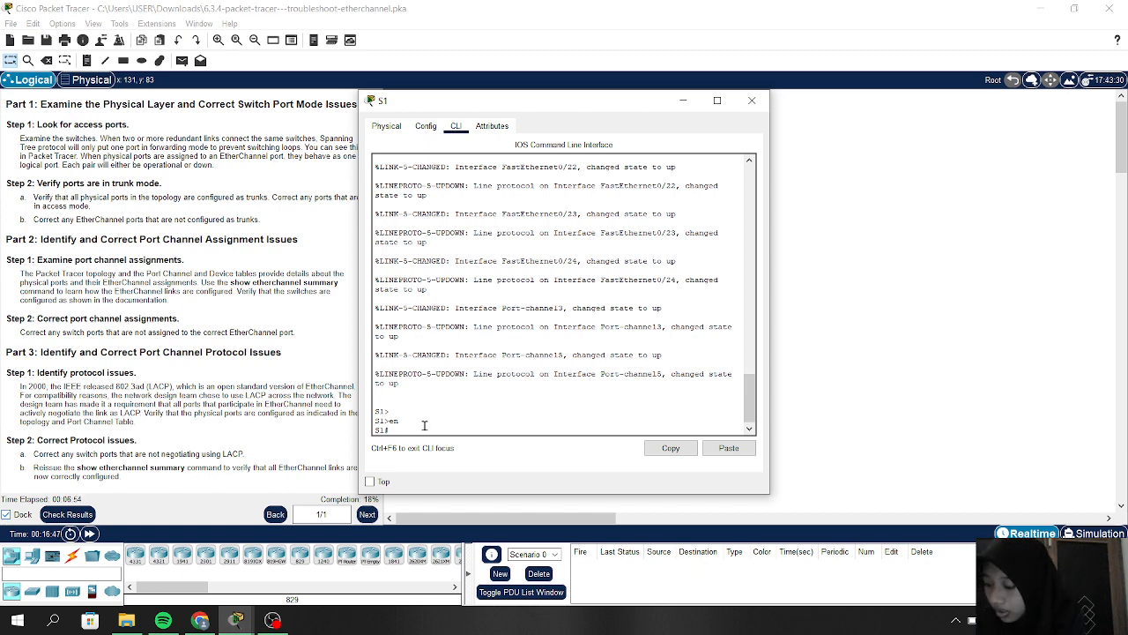
Step: Run 'show etherchannel summary' on S1, correcting the misspelled command after it is rejected
{"action": "type", "text": "show"}
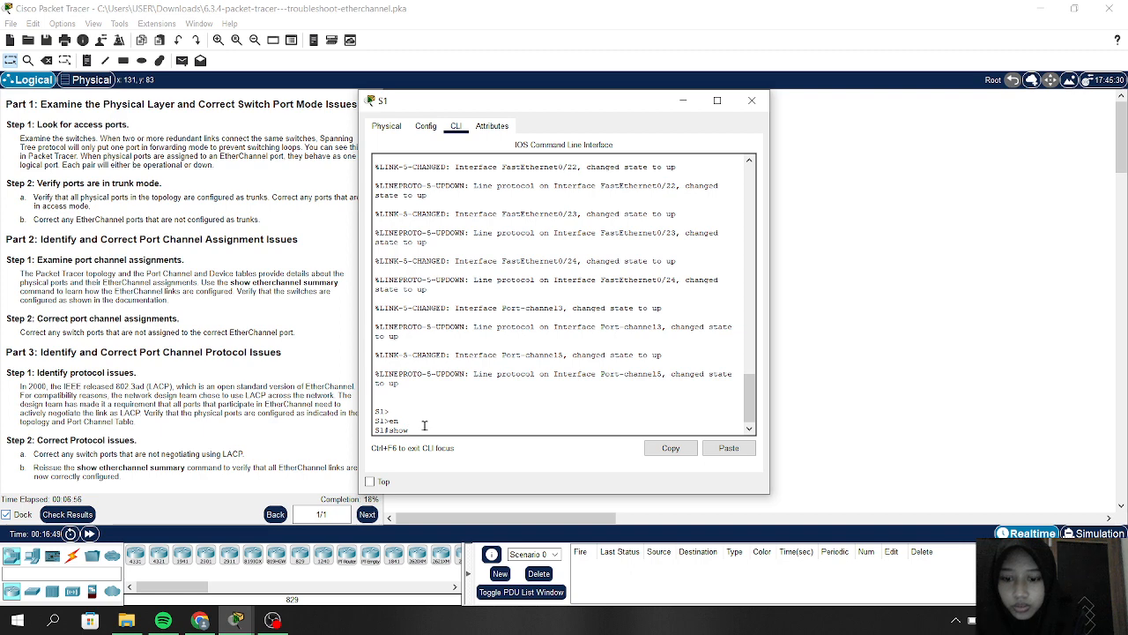
{"action": "type", "text": " ether"}
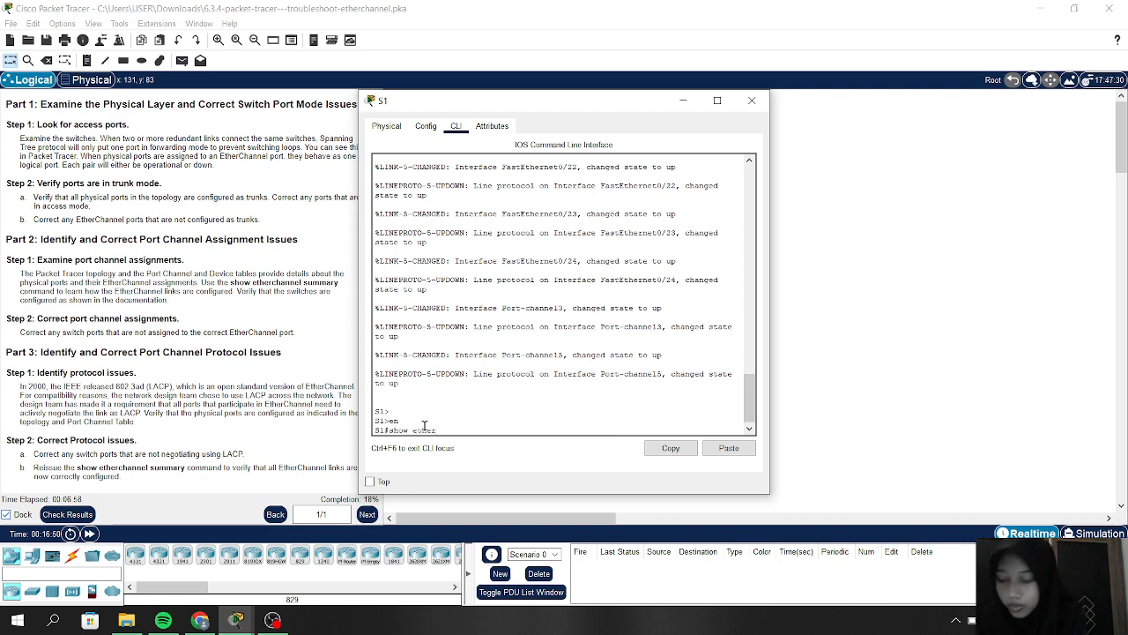
{"action": "type", "text": "channe"}
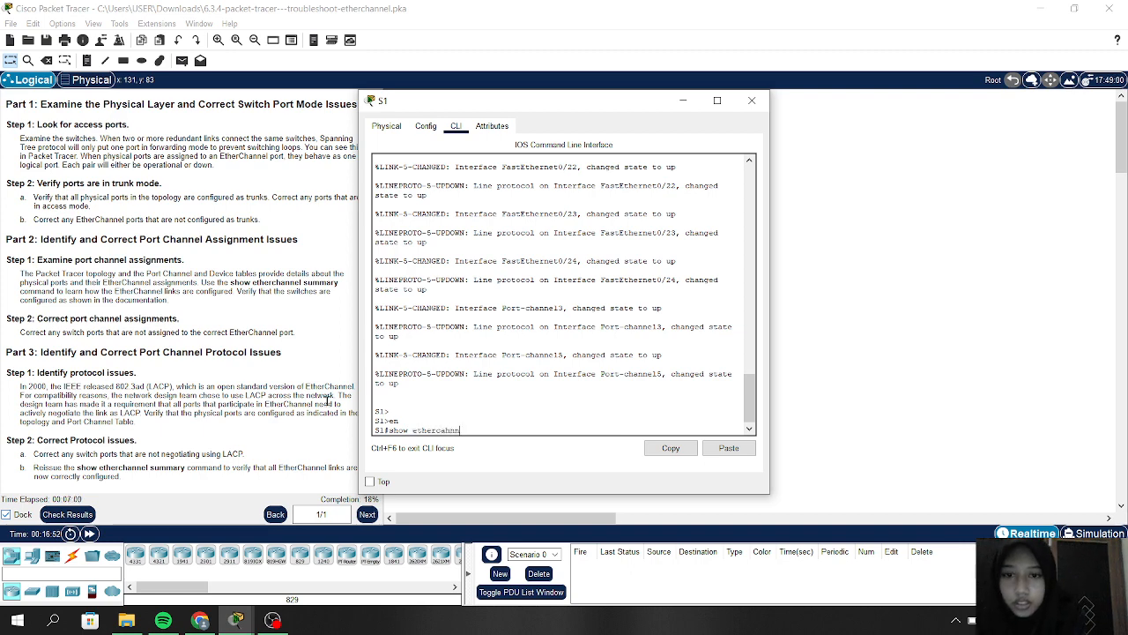
{"action": "type", "text": "l"}
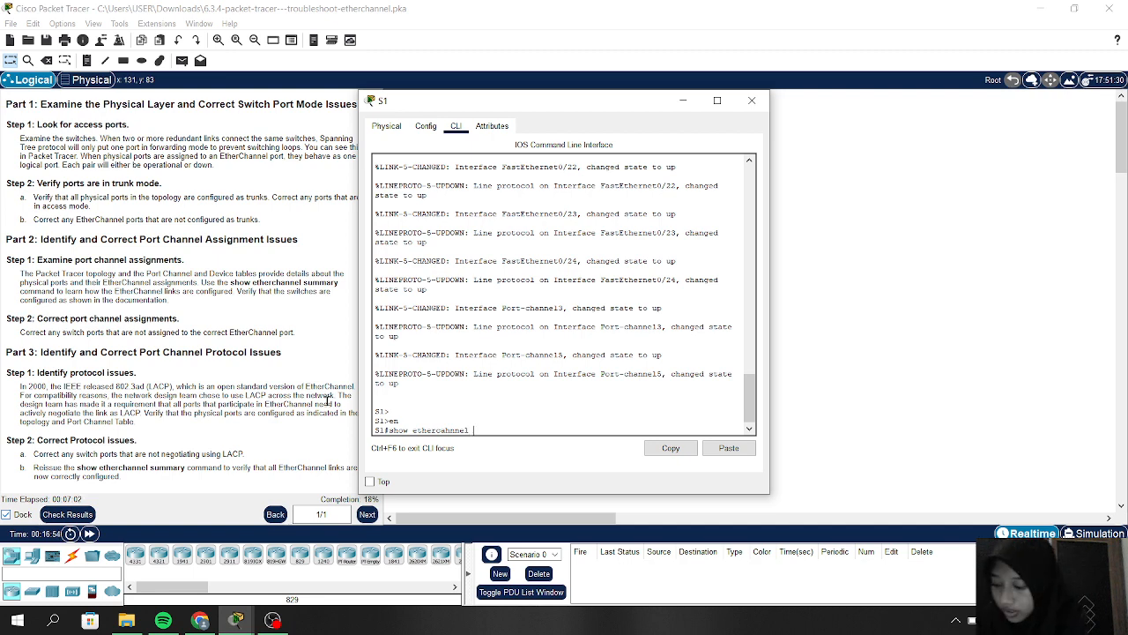
{"action": "type", "text": " summary"}
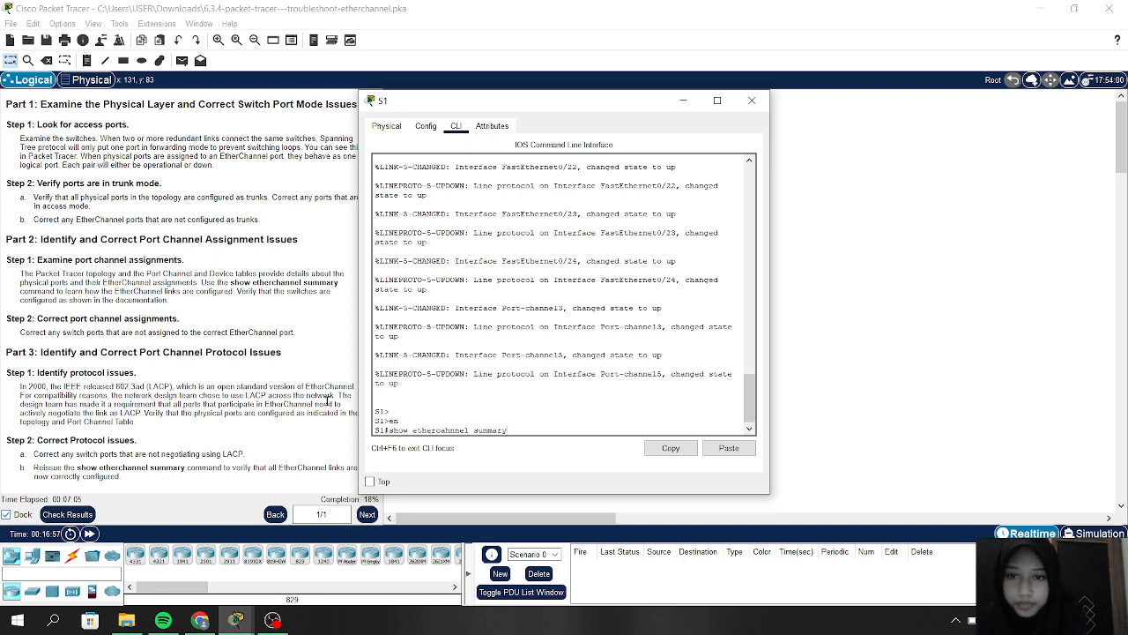
{"action": "key", "text": "Return"}
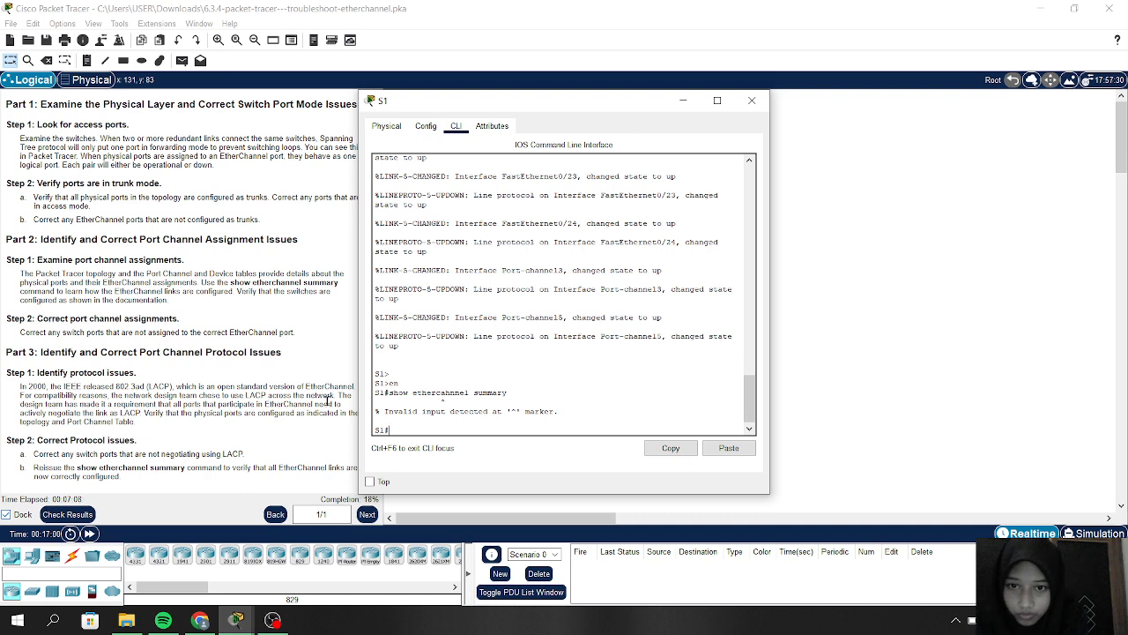
{"action": "key", "text": "Up"}
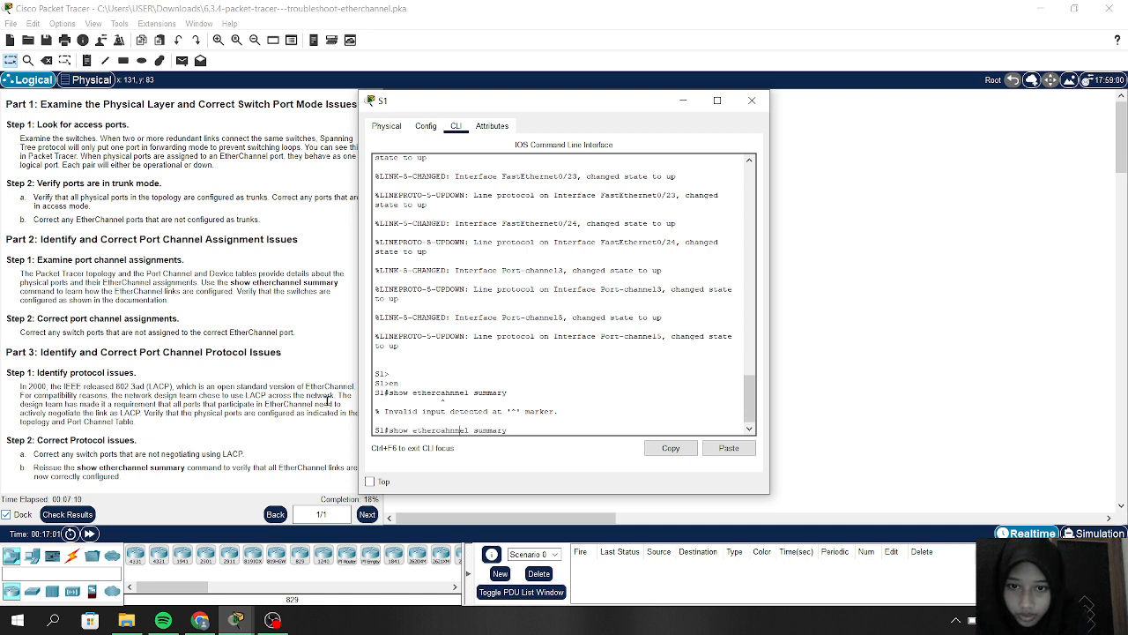
{"action": "key", "text": "Left"}
{"action": "key", "text": "Left"}
{"action": "key", "text": "BackSpace"}
{"action": "key", "text": "BackSpace"}
{"action": "type", "text": "ha"}
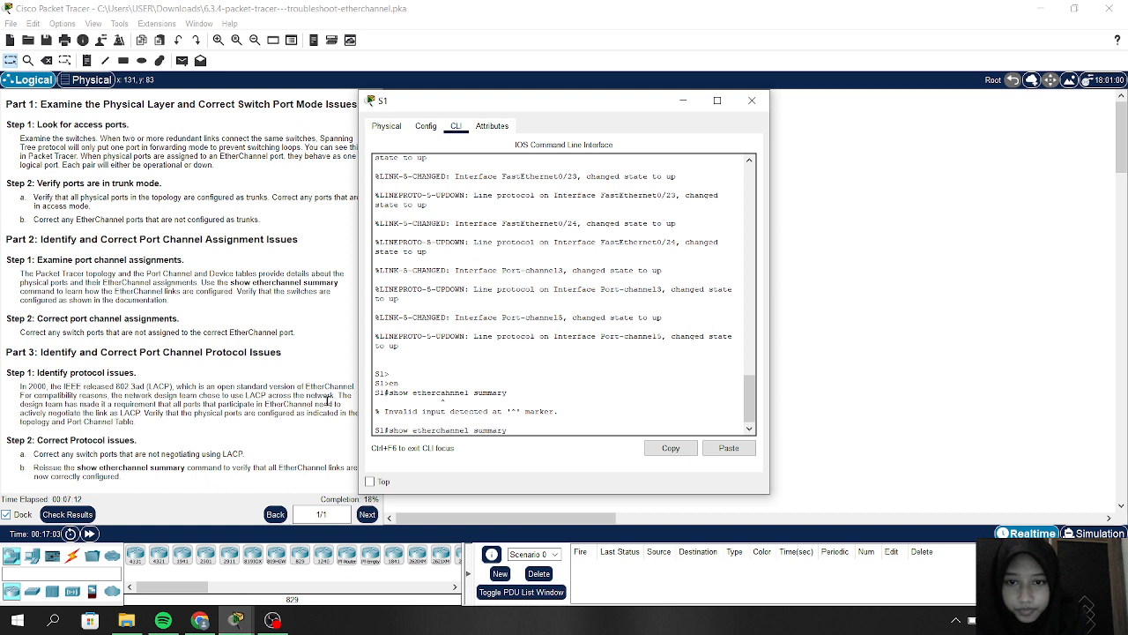
{"action": "key", "text": "Return"}
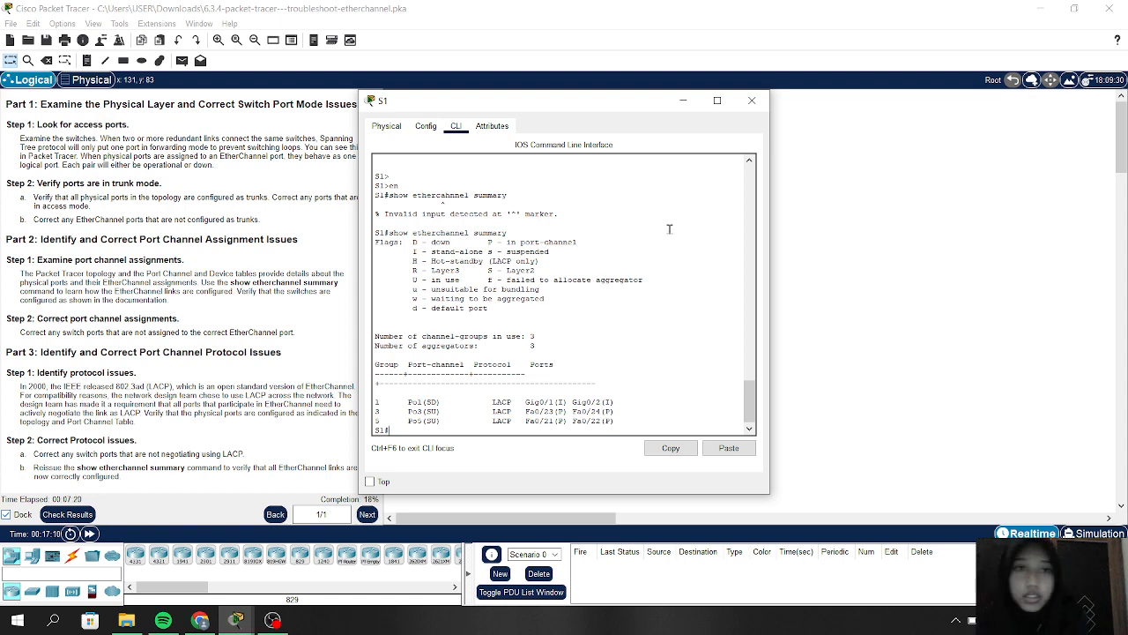
Step: On S2, exit twice to privileged mode, run 'show etherchannel summary', then close its window
{"action": "left_click", "coordinate": [682, 101]}
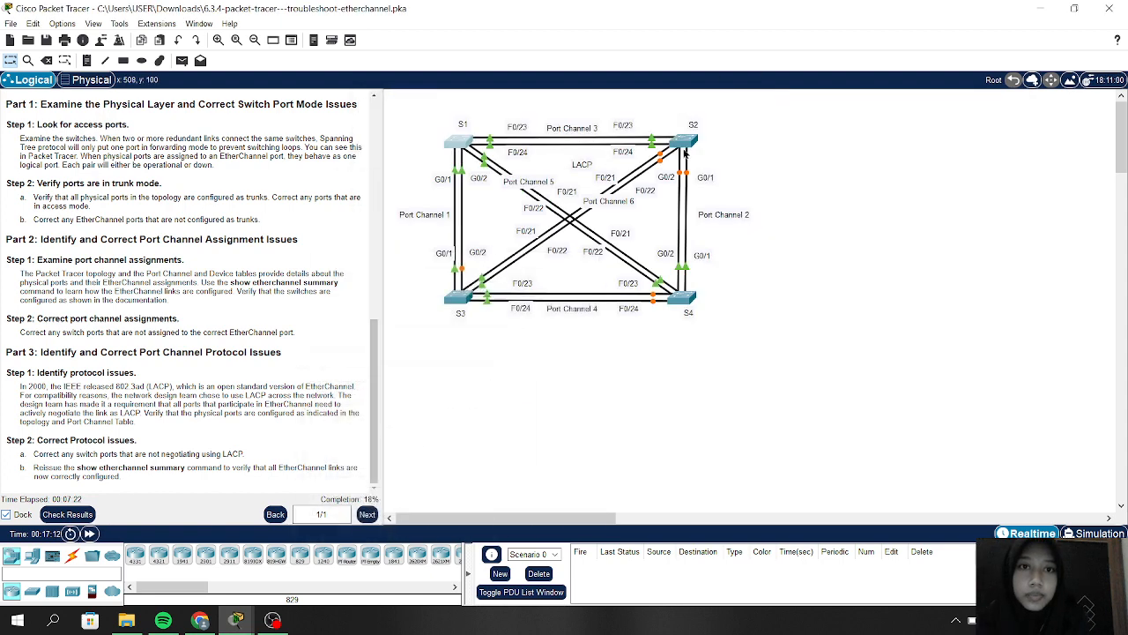
{"action": "left_click", "coordinate": [685, 144]}
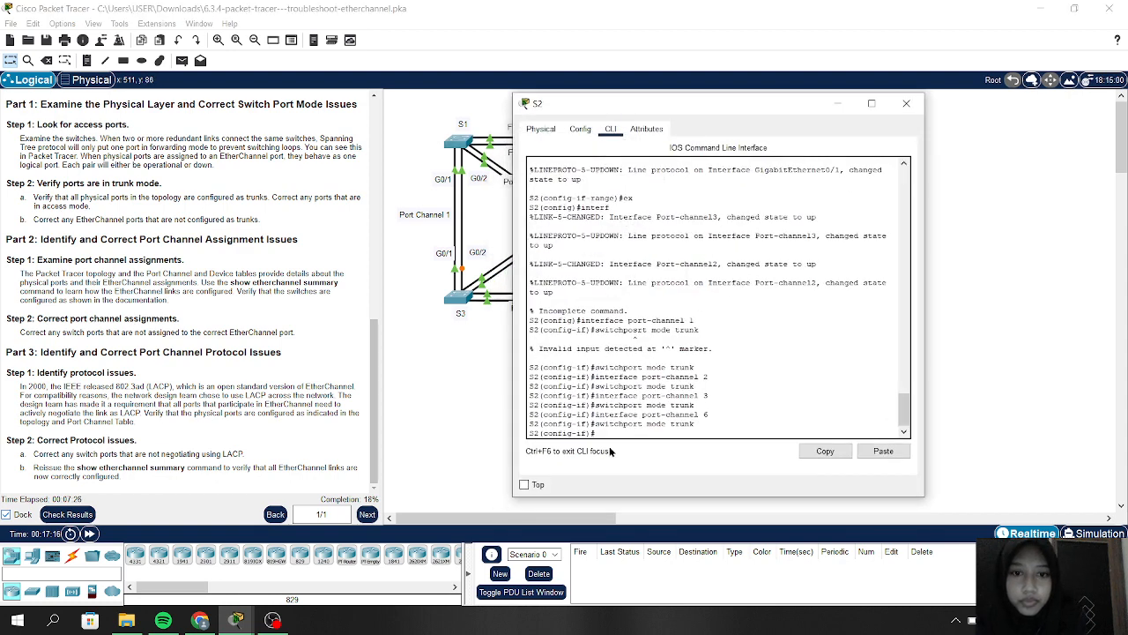
{"action": "type", "text": "ex"}
{"action": "key", "text": "Return"}
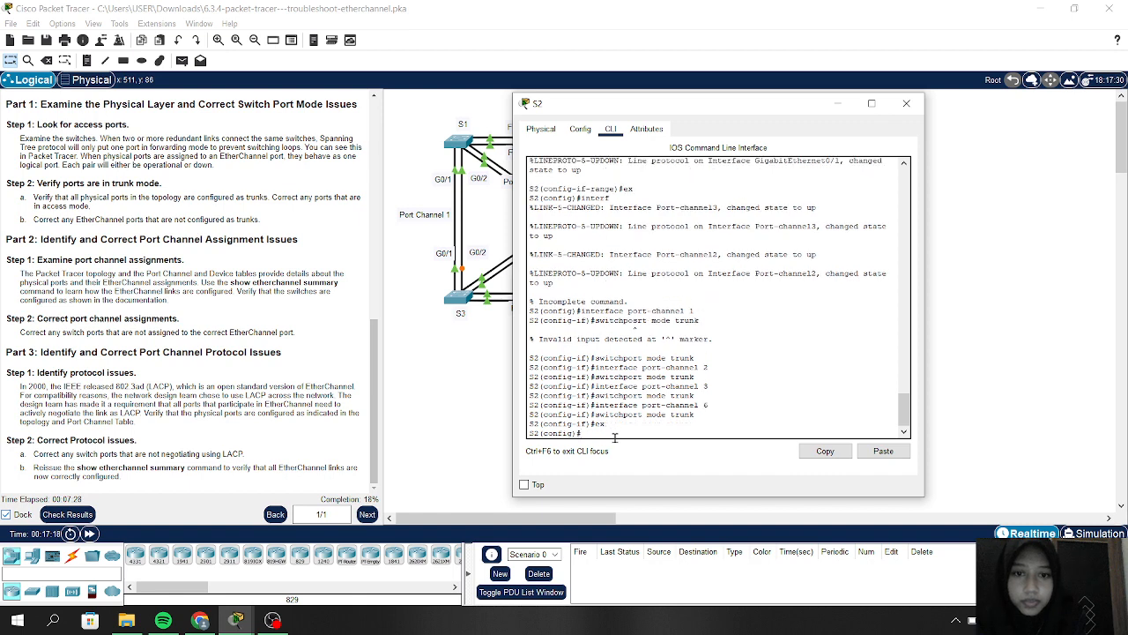
{"action": "type", "text": "ex"}
{"action": "key", "text": "Return"}
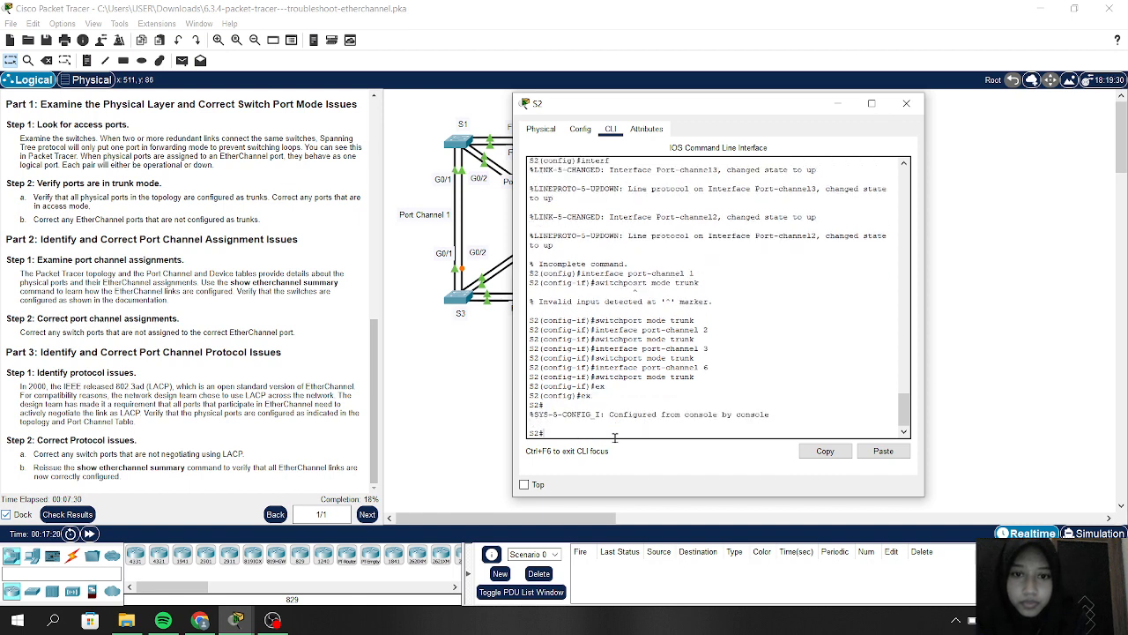
{"action": "type", "text": "show et"}
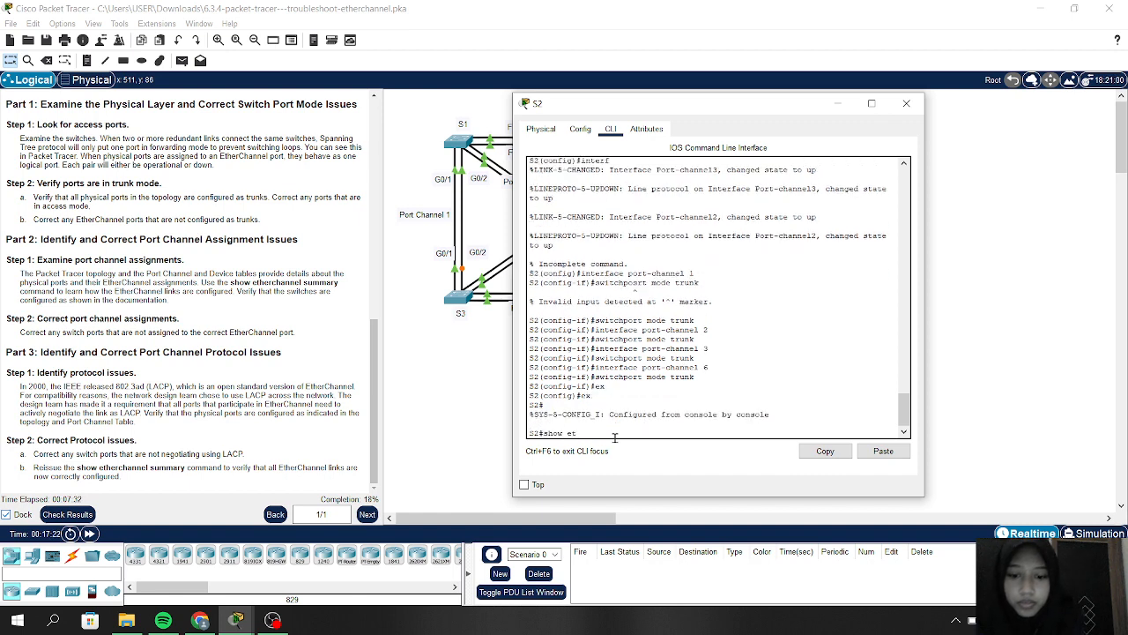
{"action": "type", "text": "herchannel summary"}
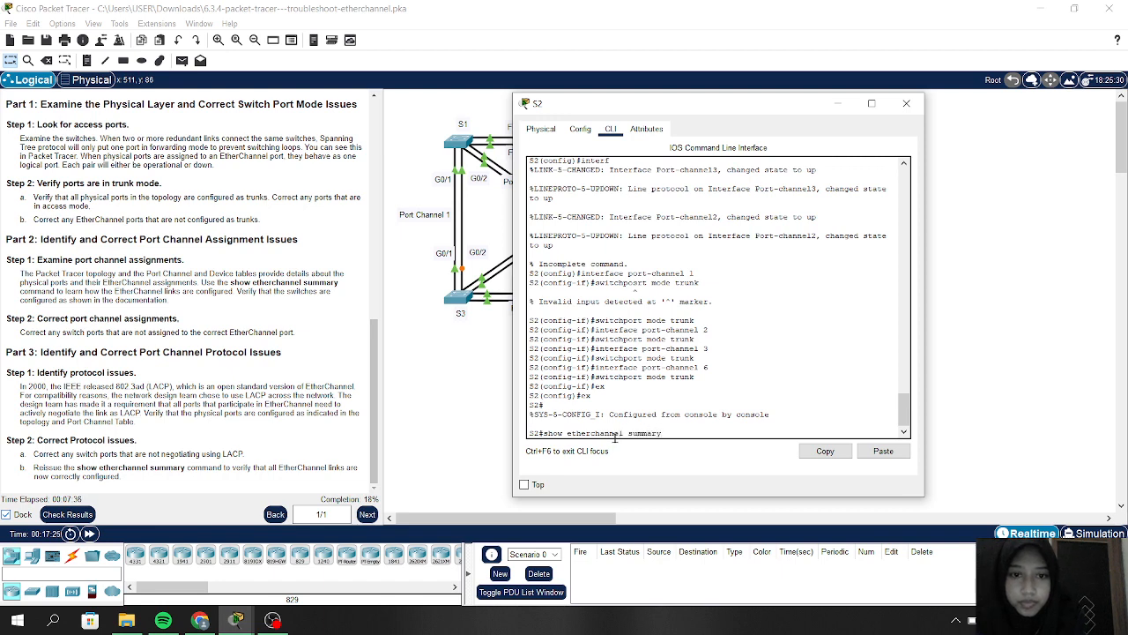
{"action": "key", "text": "Return"}
{"action": "key", "text": "Return"}
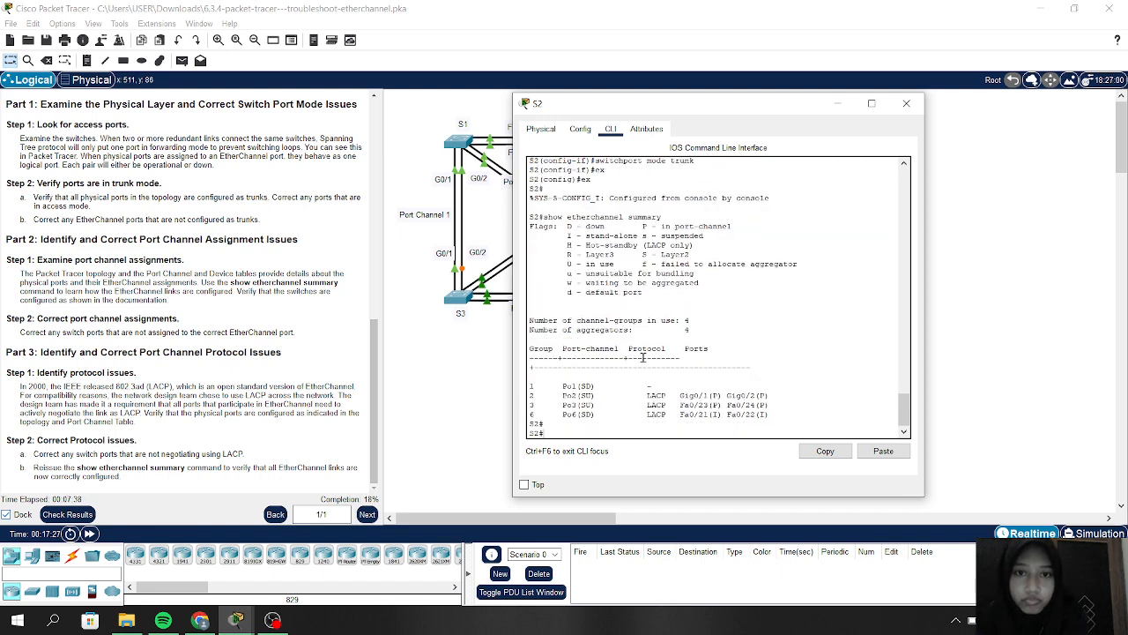
{"action": "left_click", "coordinate": [837, 103]}
Step: Enter privileged mode on S3, run 'show etherchannel summary', then hide S3's window
{"action": "left_click", "coordinate": [464, 295]}
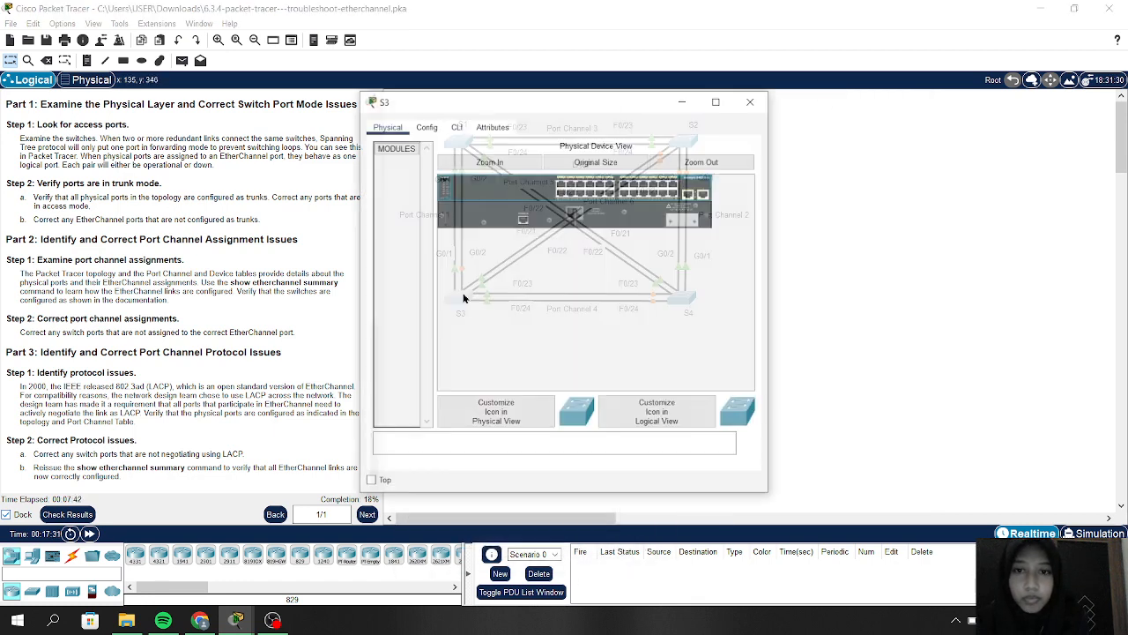
{"action": "left_click", "coordinate": [460, 128]}
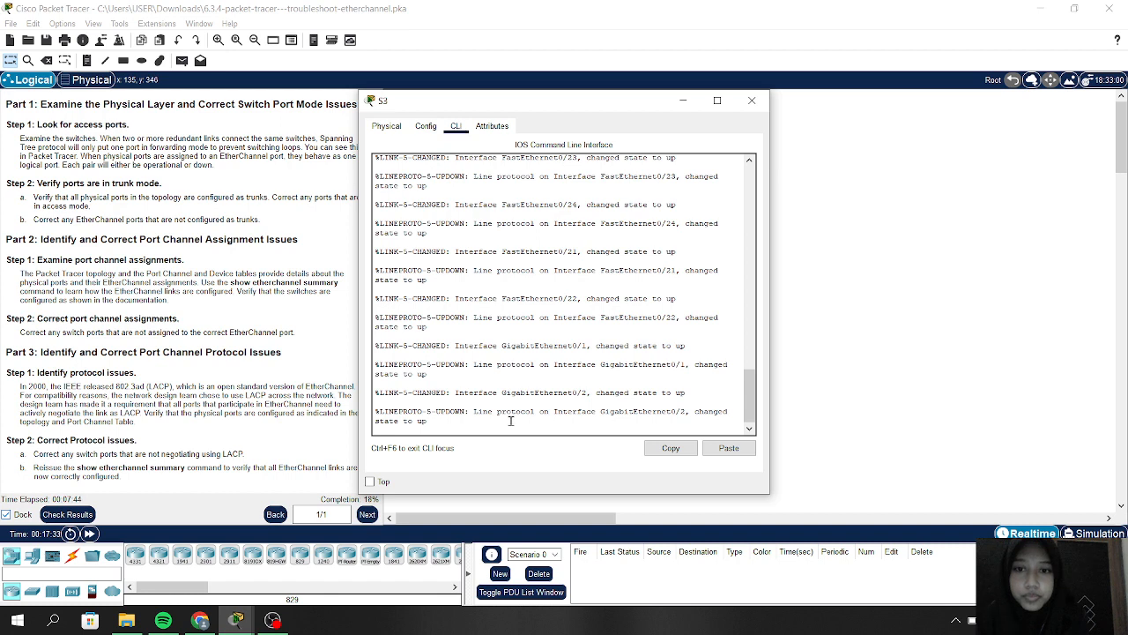
{"action": "key", "text": "Return"}
{"action": "key", "text": "Return"}
{"action": "key", "text": "Return"}
{"action": "type", "text": "en"}
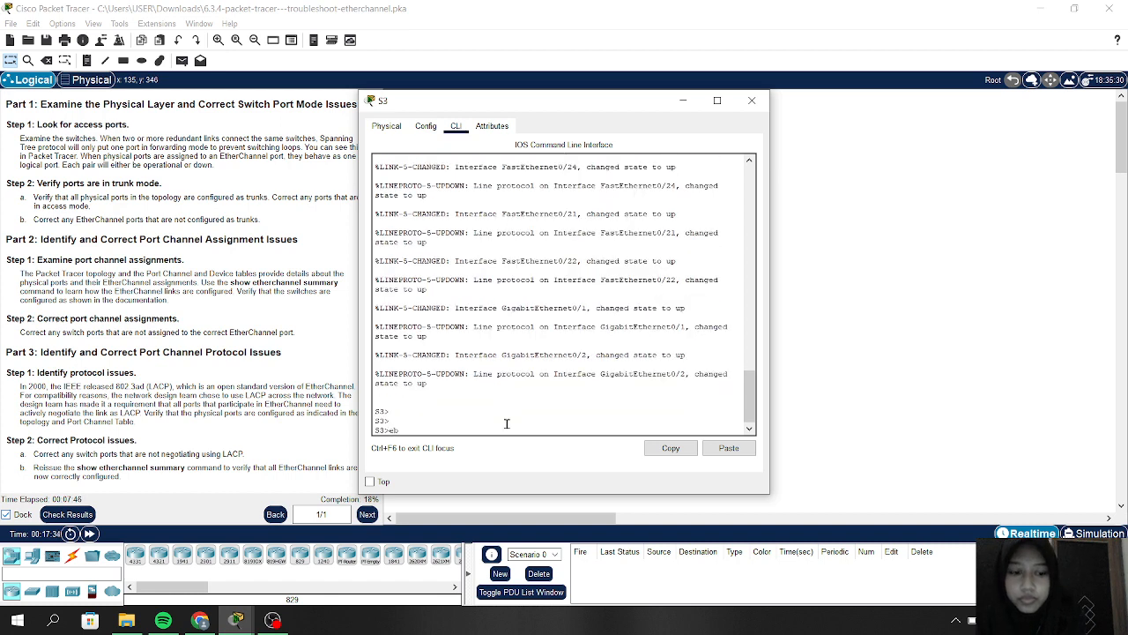
{"action": "key", "text": "Return"}
{"action": "type", "text": "s"}
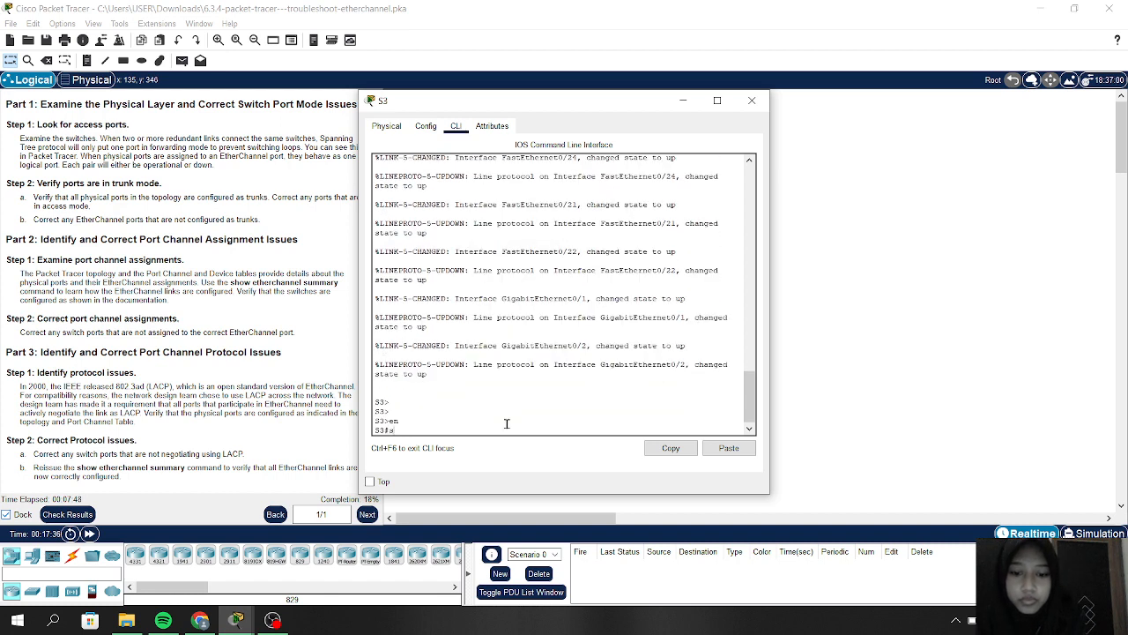
{"action": "type", "text": "how ether"}
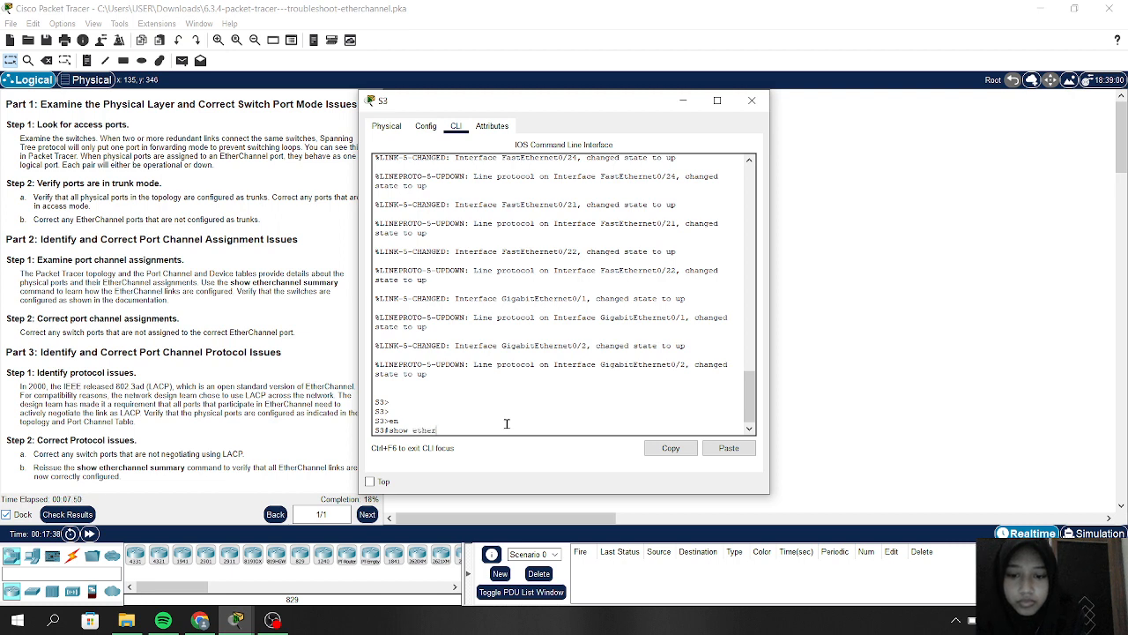
{"action": "type", "text": "channe"}
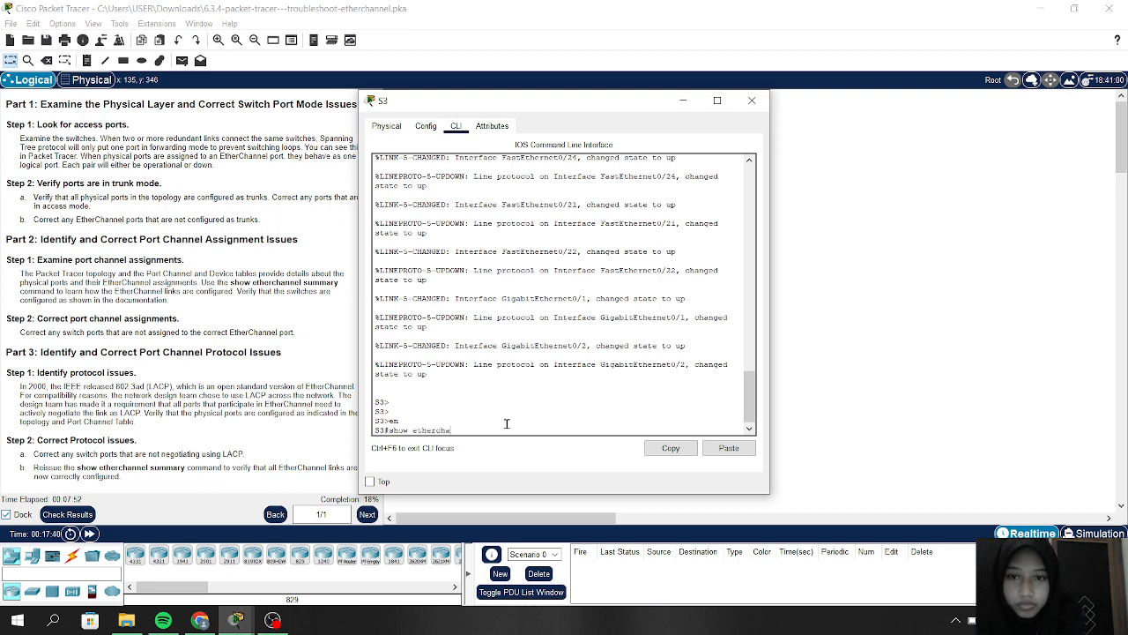
{"action": "type", "text": "l sum"}
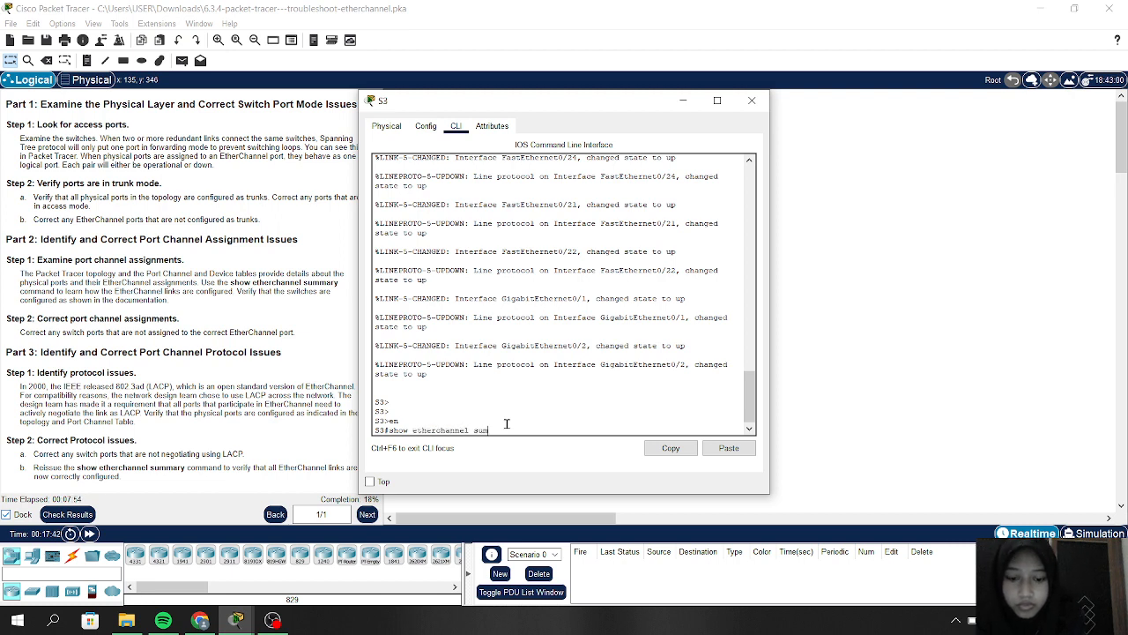
{"action": "type", "text": "mary"}
{"action": "key", "text": "Return"}
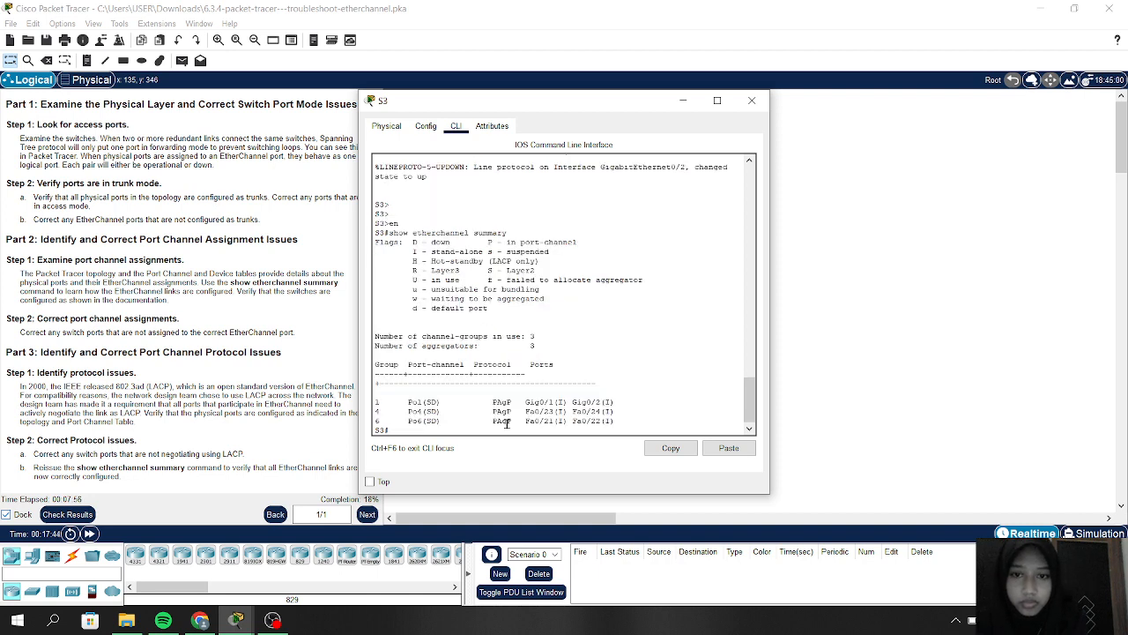
{"action": "left_click", "coordinate": [679, 103]}
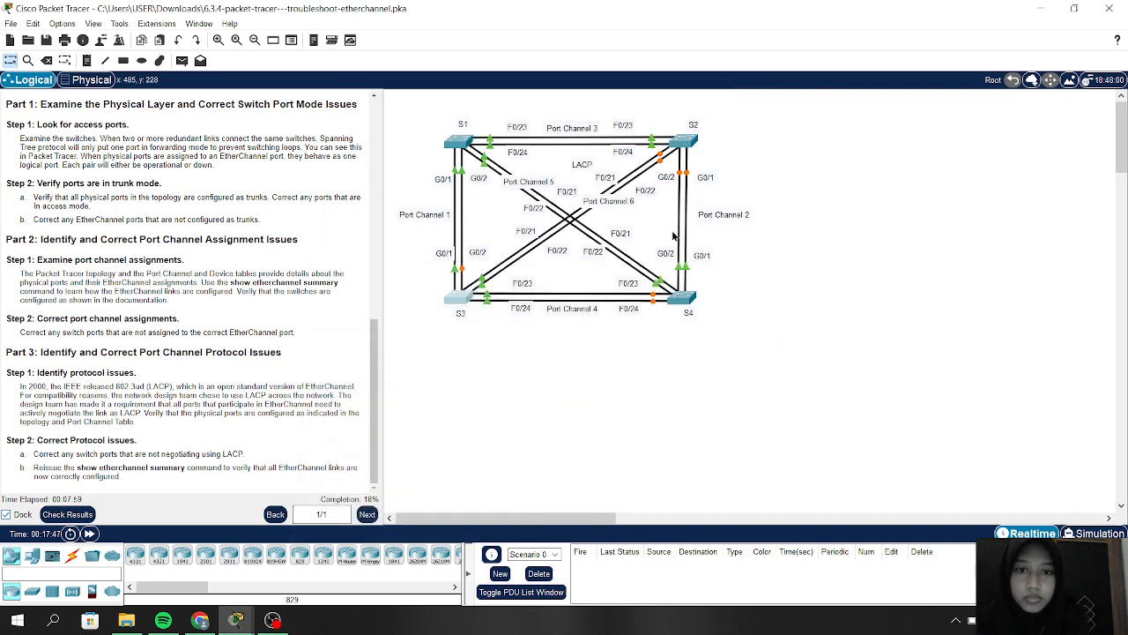
Step: Enter privileged mode on S4 and run 'show etherchannel summary', then reopen S4's window
{"action": "left_click", "coordinate": [681, 299]}
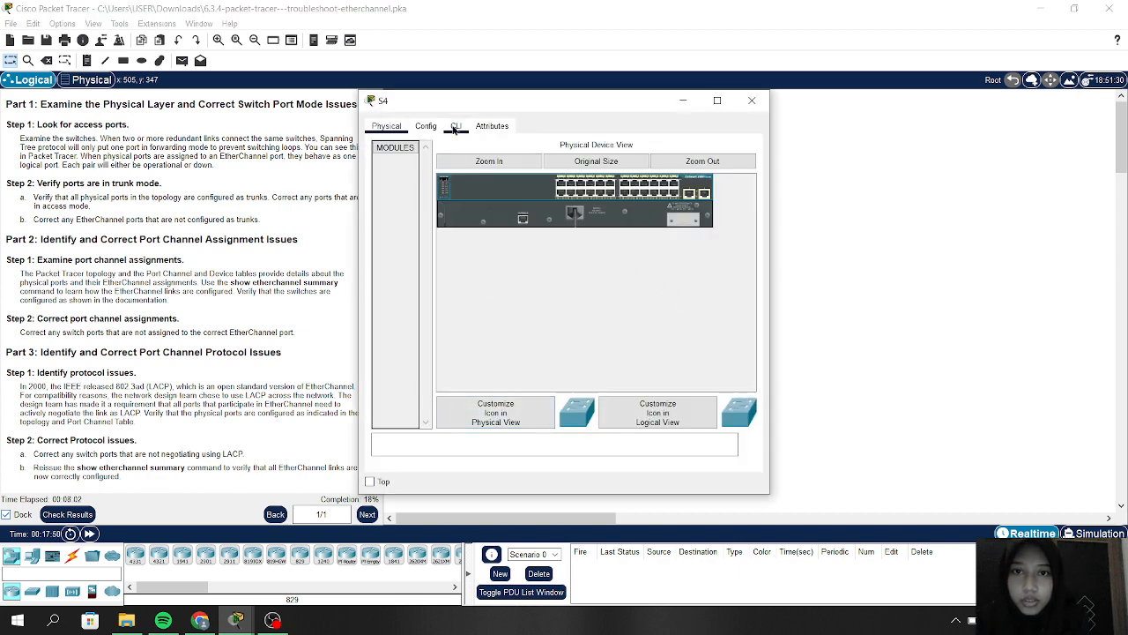
{"action": "left_click", "coordinate": [455, 128]}
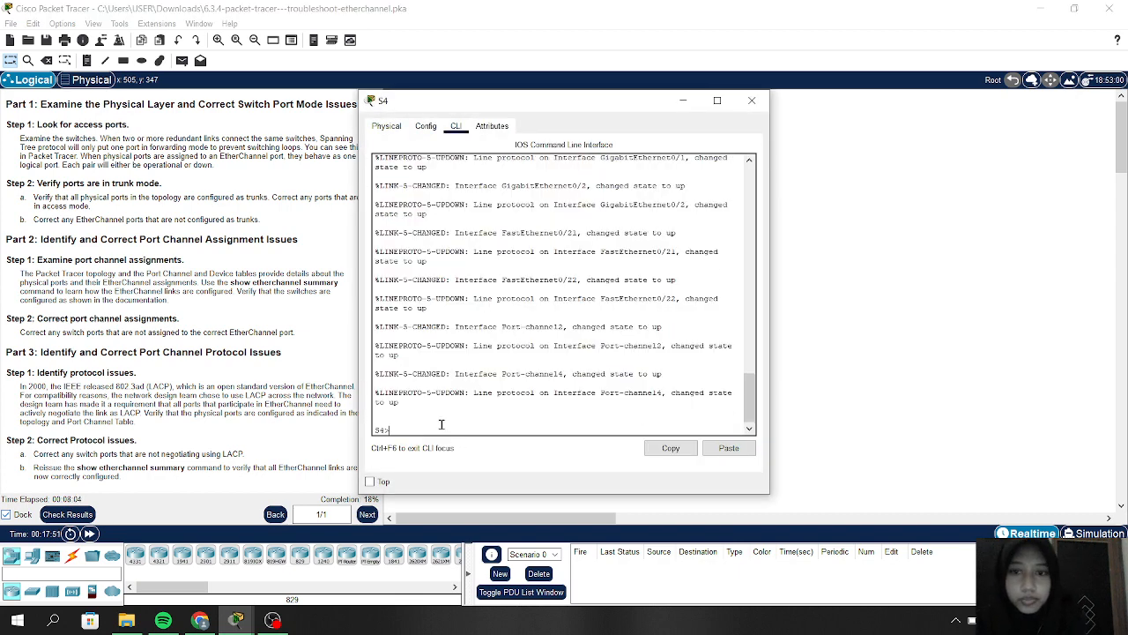
{"action": "key", "text": "Return"}
{"action": "type", "text": "en"}
{"action": "key", "text": "Return"}
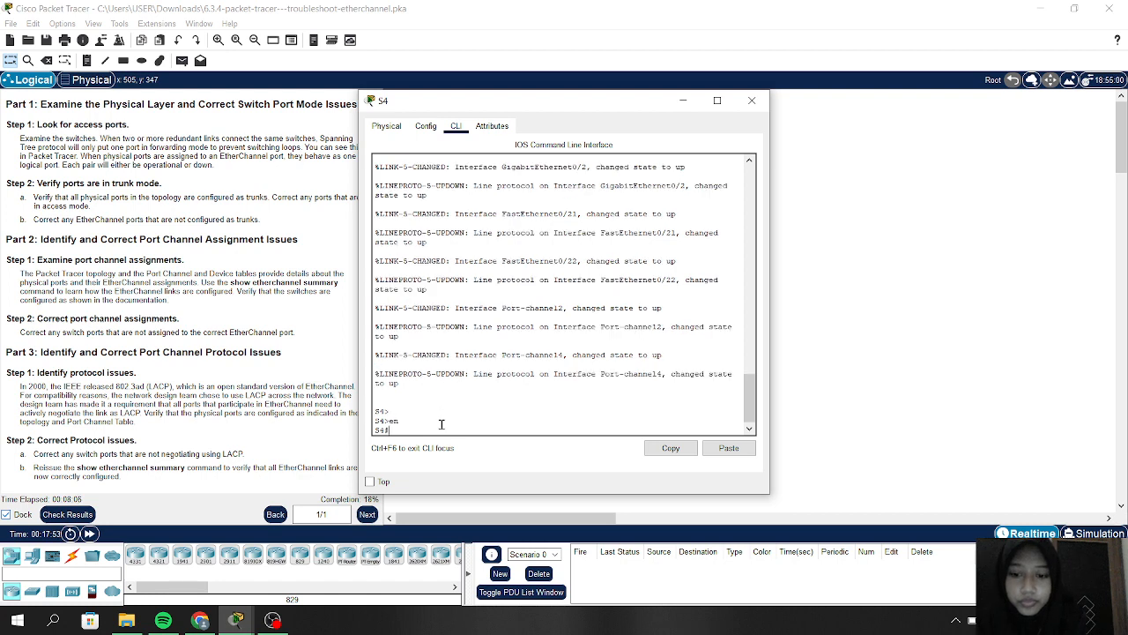
{"action": "type", "text": "show etherch"}
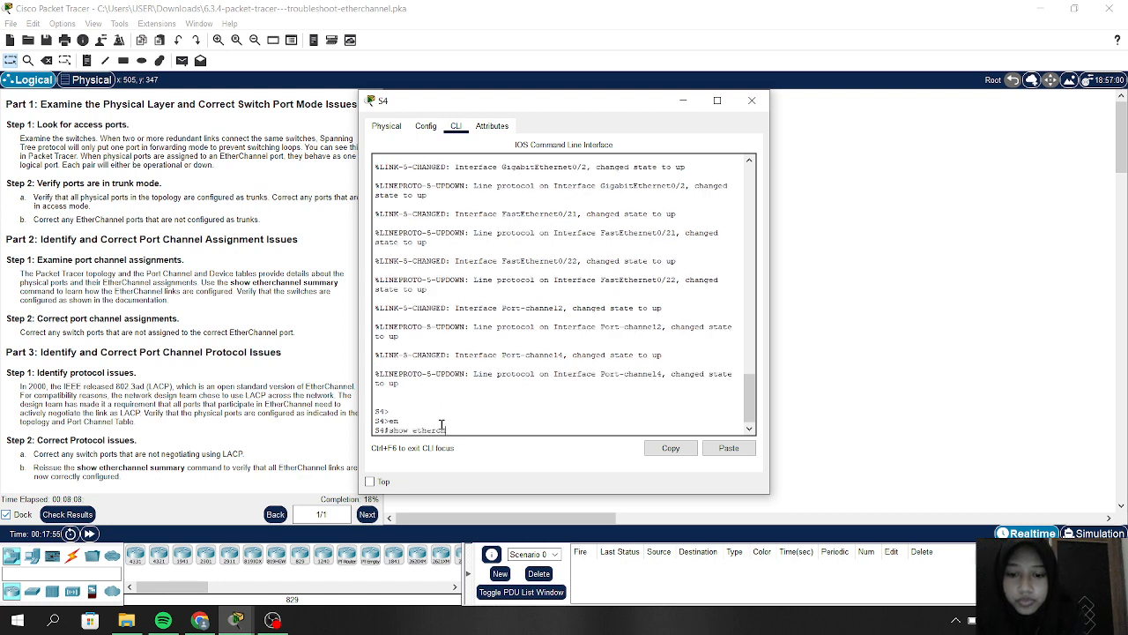
{"action": "type", "text": "annel summary"}
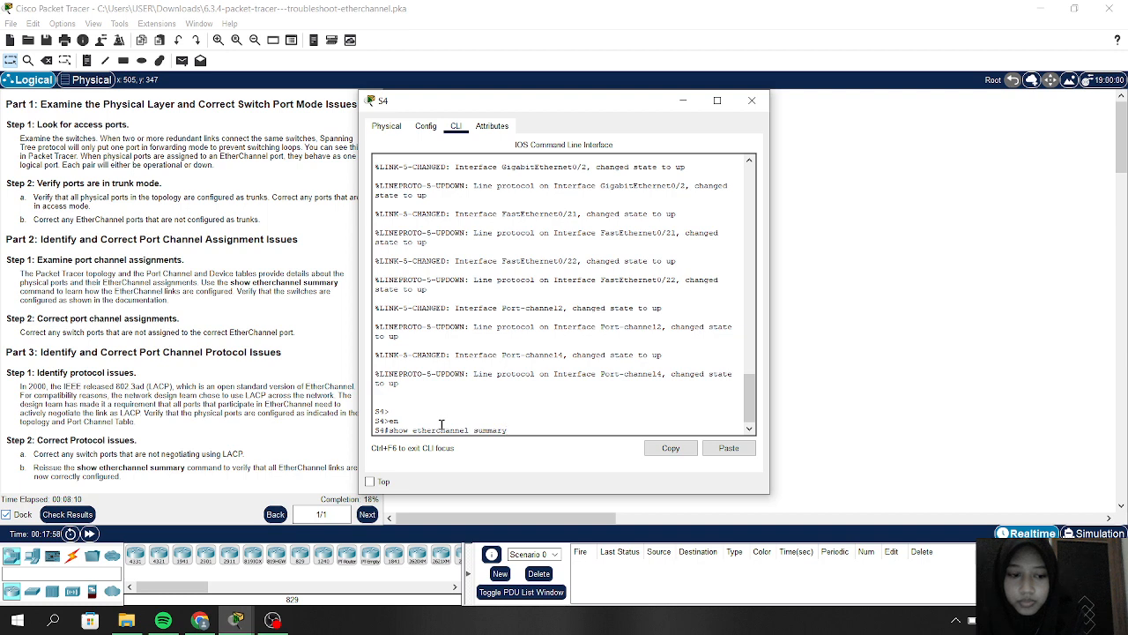
{"action": "key", "text": "Return"}
{"action": "key", "text": "Return"}
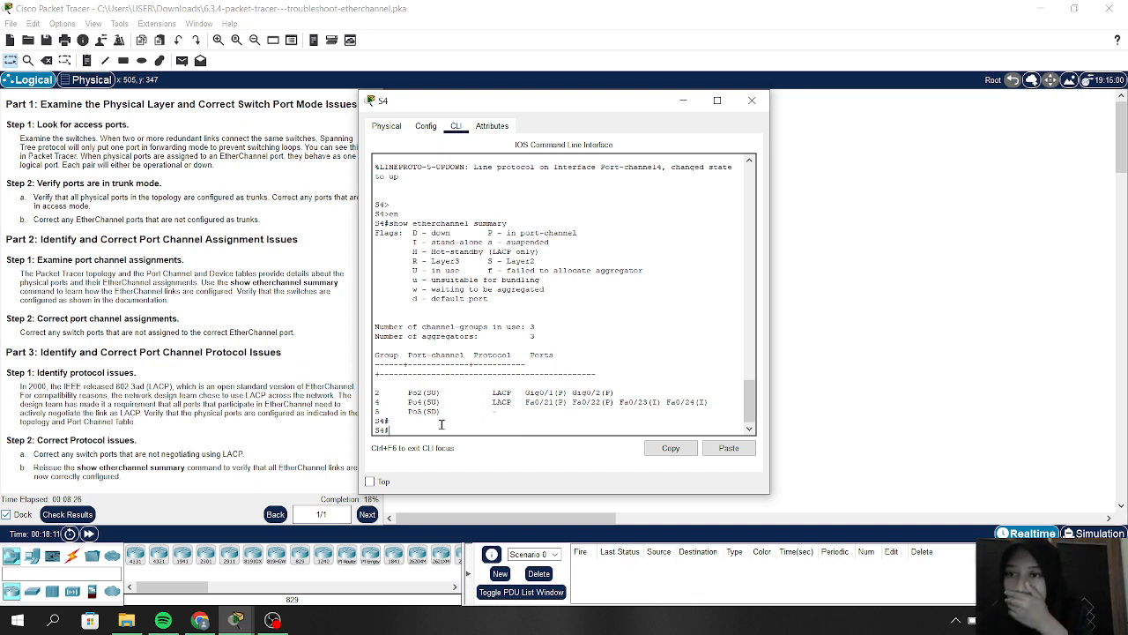
{"action": "left_click", "coordinate": [680, 104]}
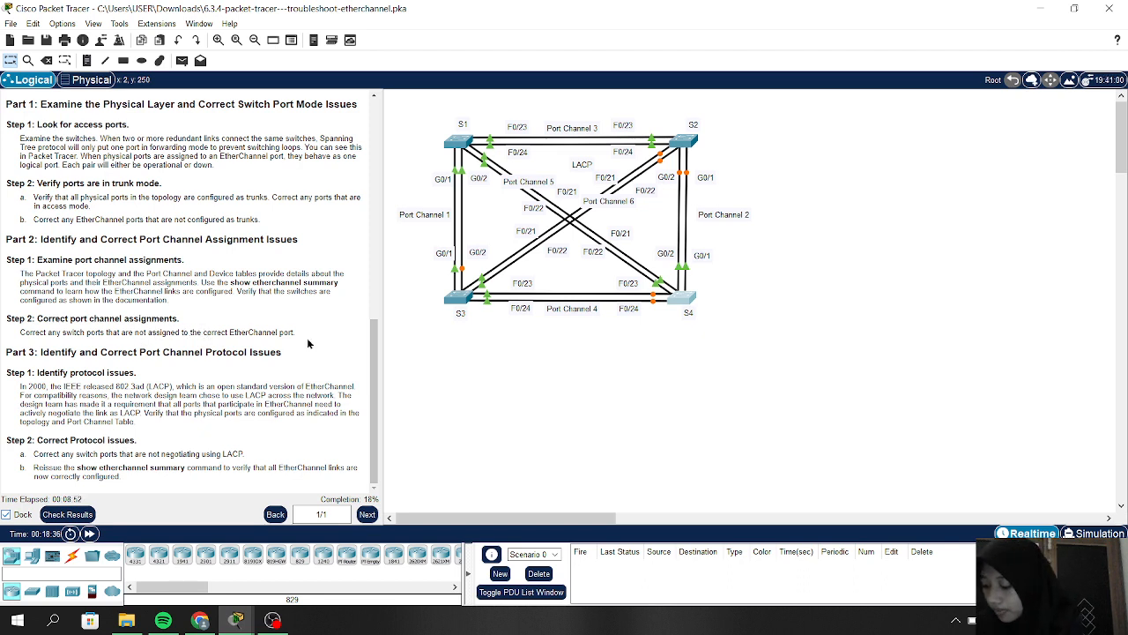
{"action": "left_click", "coordinate": [681, 298]}
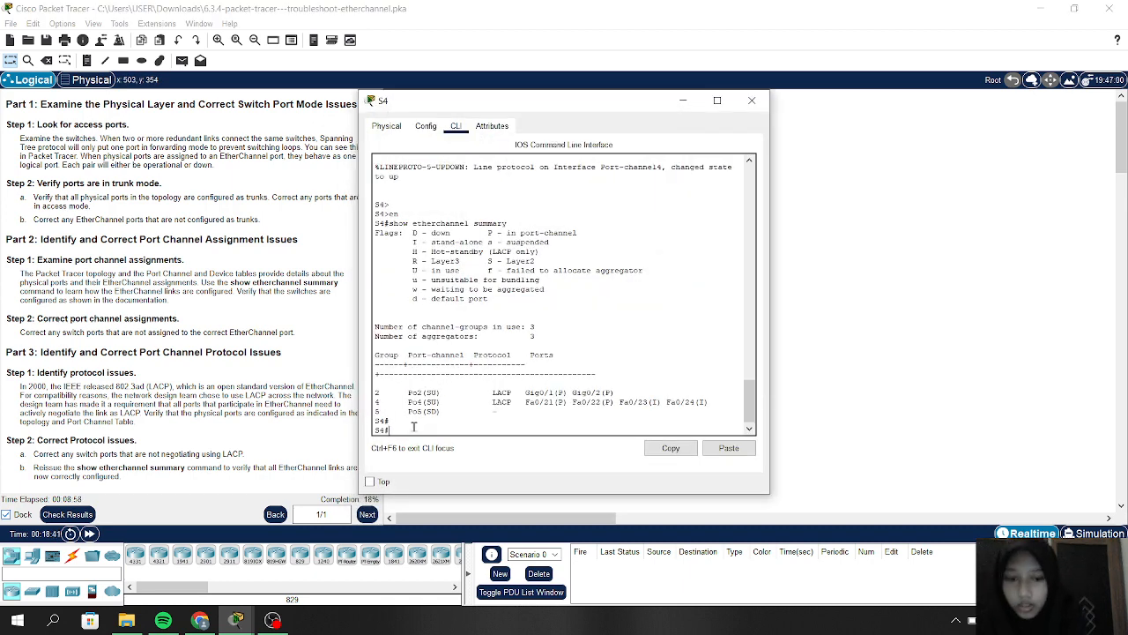
Step: On S4, select interface range f0/21-22 and apply 'channel-group 5 mode active'
{"action": "type", "text": "confi"}
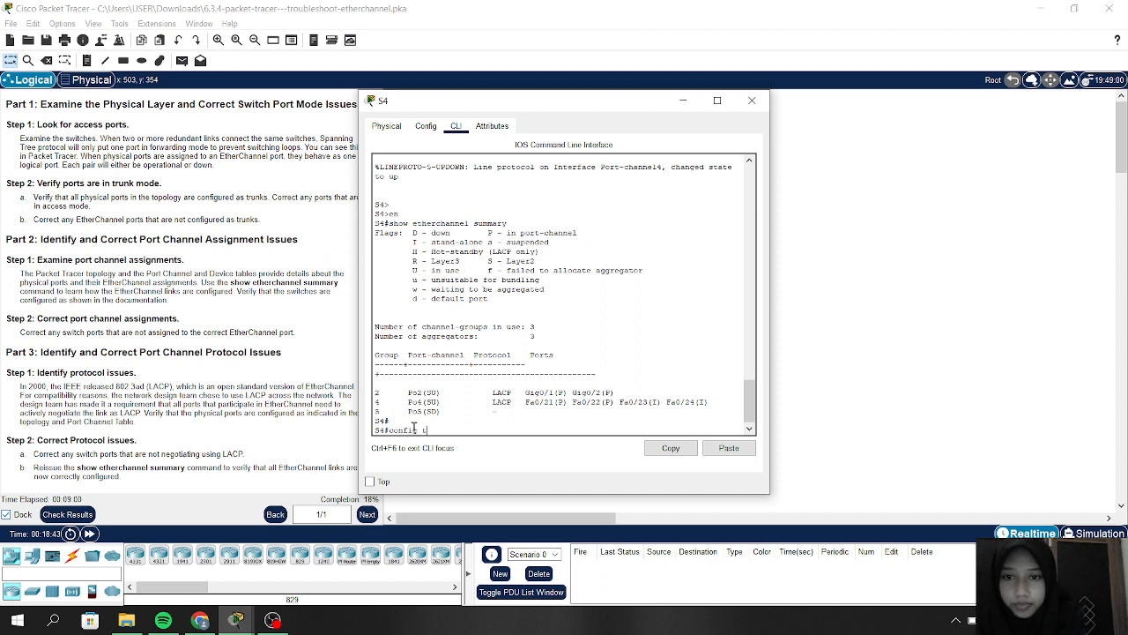
{"action": "type", "text": "g t"}
{"action": "key", "text": "Return"}
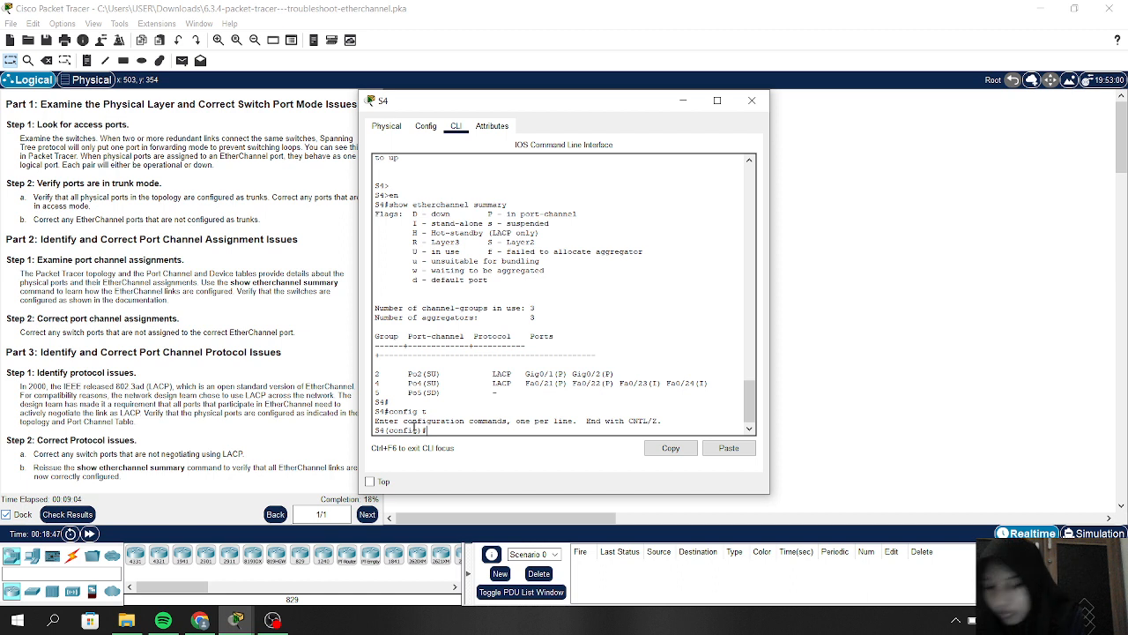
{"action": "type", "text": "interface"}
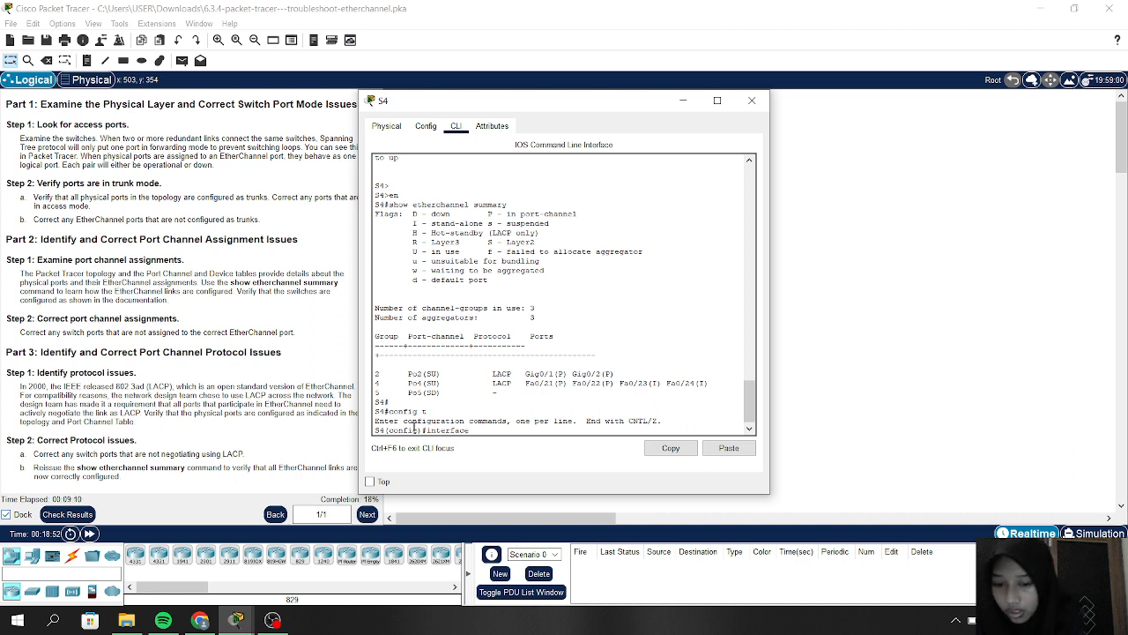
{"action": "type", "text": " f0"}
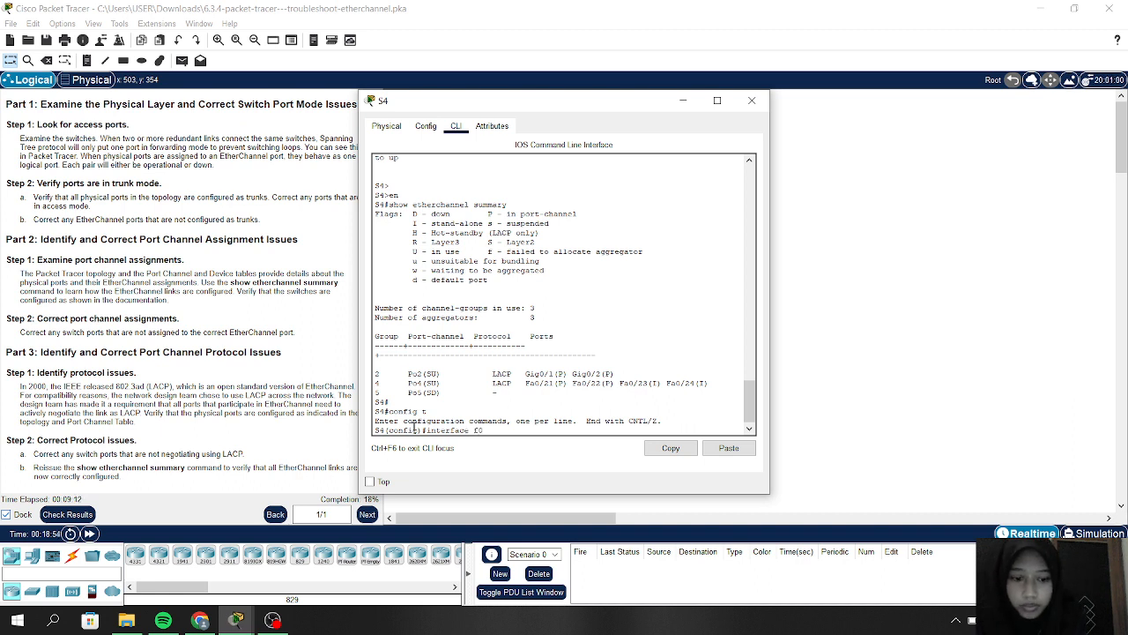
{"action": "type", "text": "/21"}
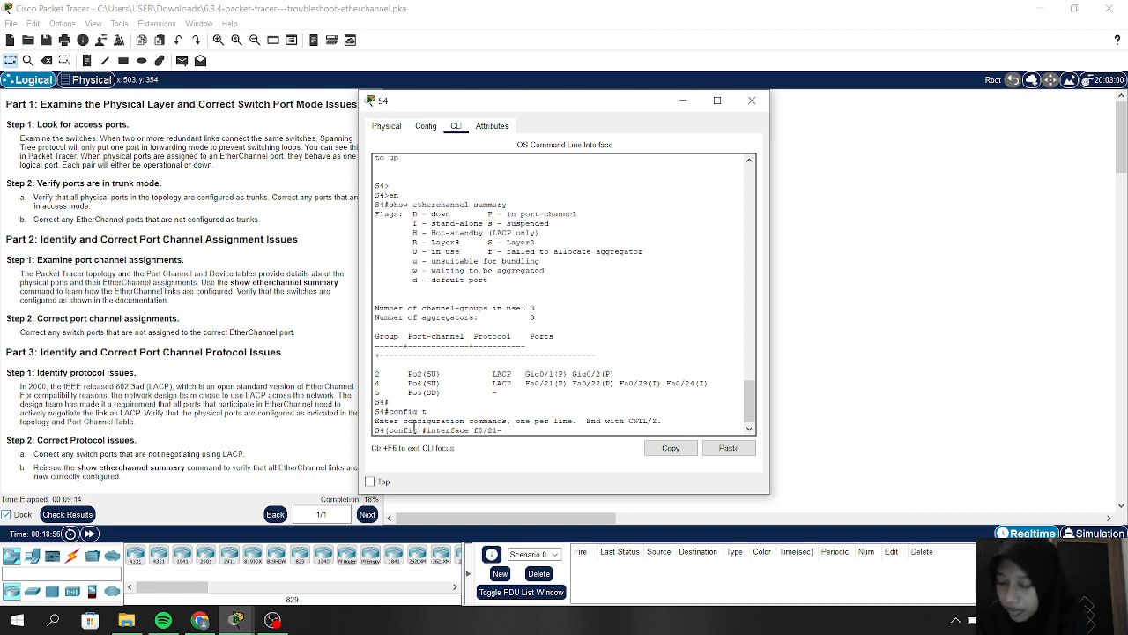
{"action": "type", "text": "-22"}
{"action": "key", "text": "Return"}
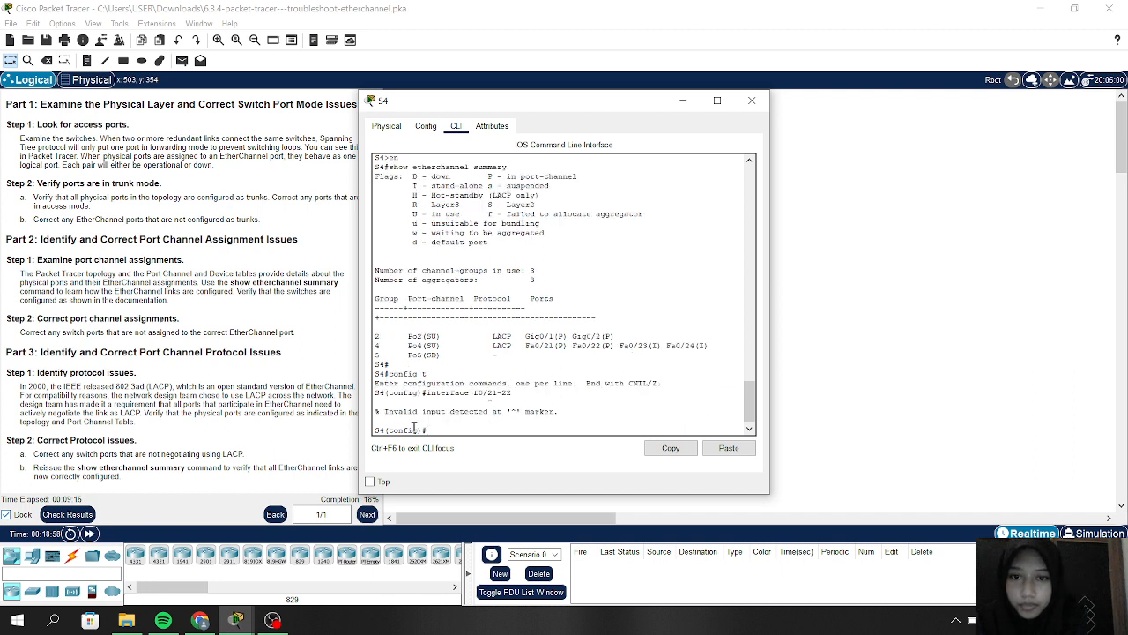
{"action": "key", "text": "Up"}
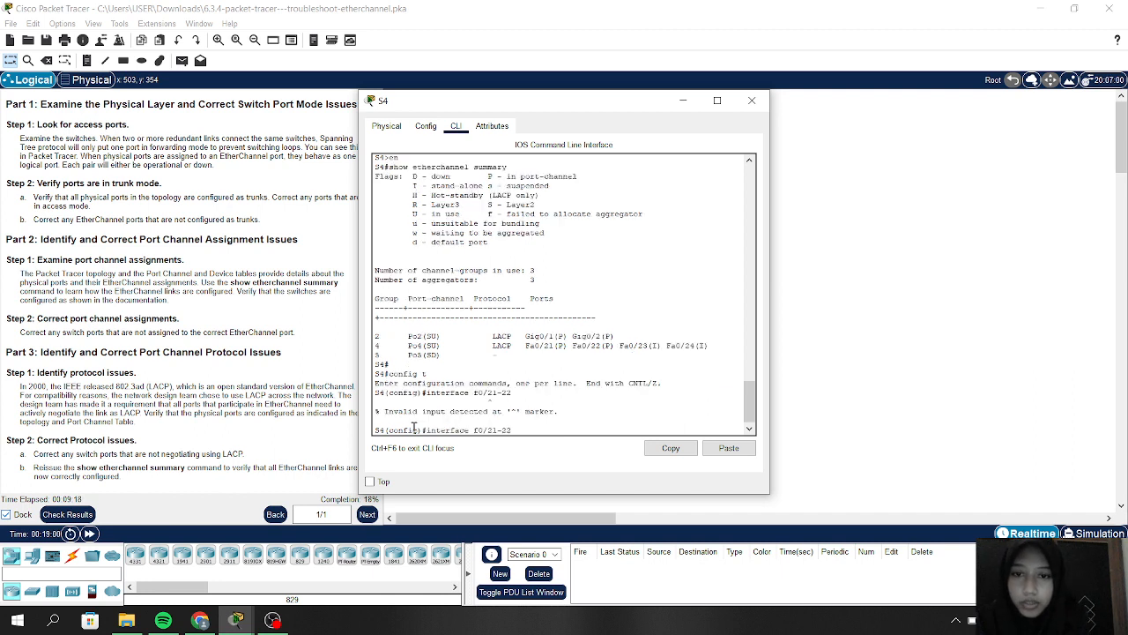
{"action": "key", "text": "Left"}
{"action": "key", "text": "Left"}
{"action": "key", "text": "Left"}
{"action": "key", "text": "Left"}
{"action": "key", "text": "Left"}
{"action": "key", "text": "Left"}
{"action": "key", "text": "Left"}
{"action": "key", "text": "Left"}
{"action": "type", "text": "range"}
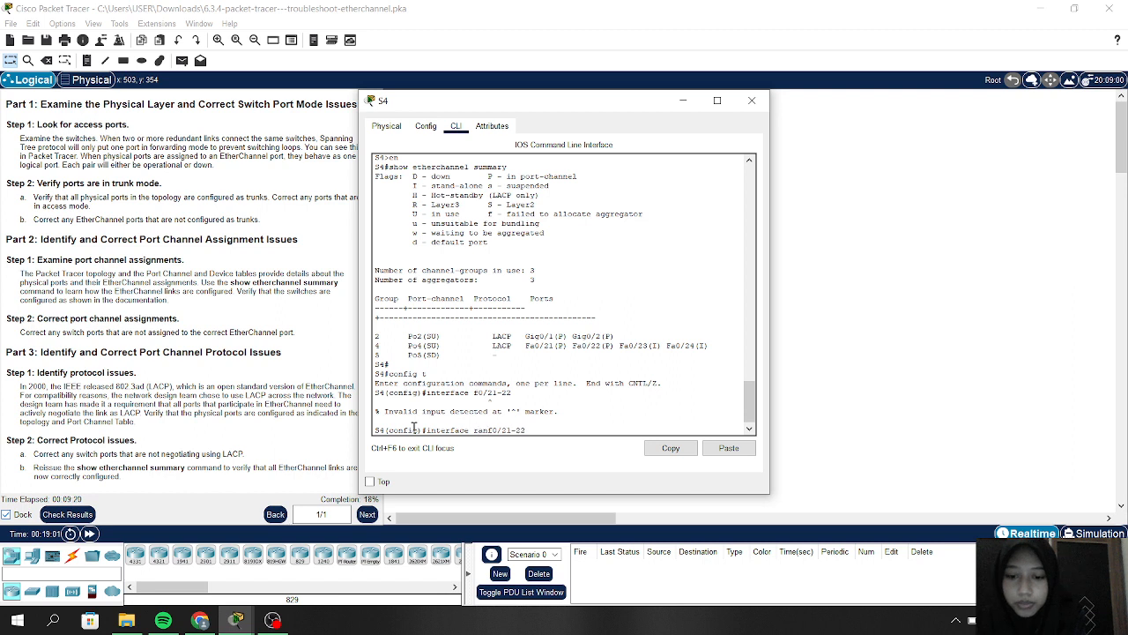
{"action": "key", "text": "Return"}
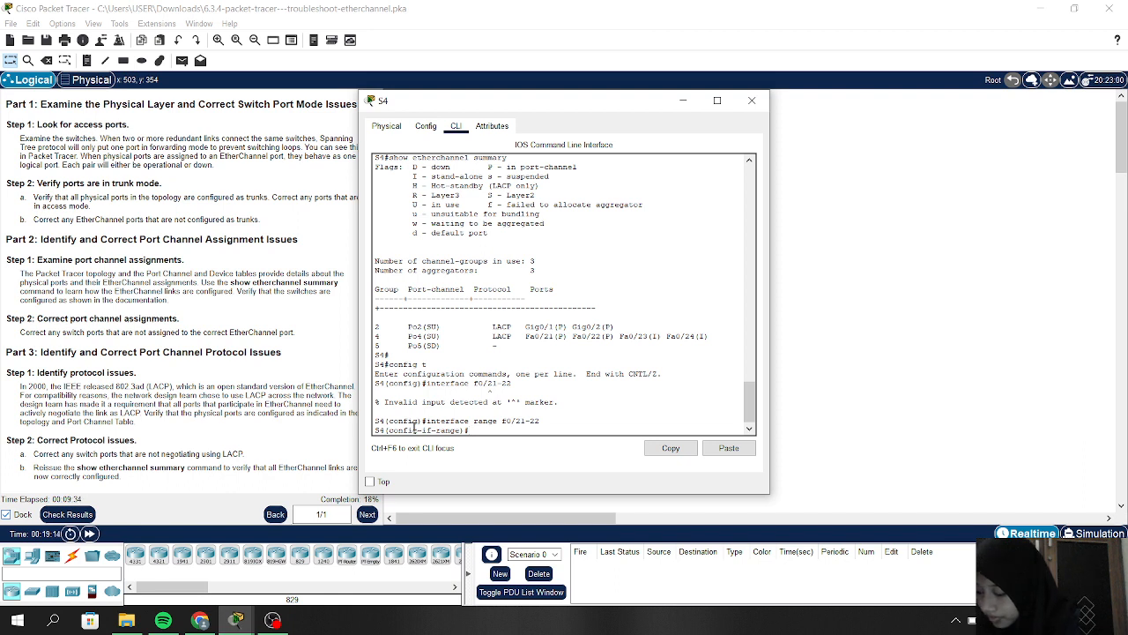
{"action": "type", "text": "chan"}
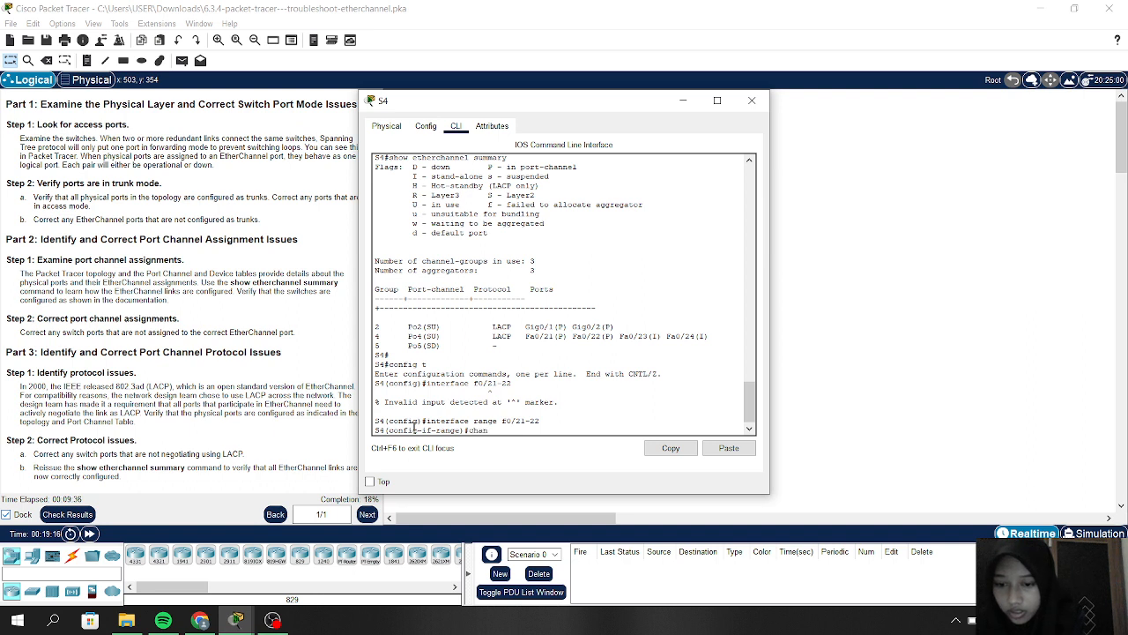
{"action": "type", "text": "nel"}
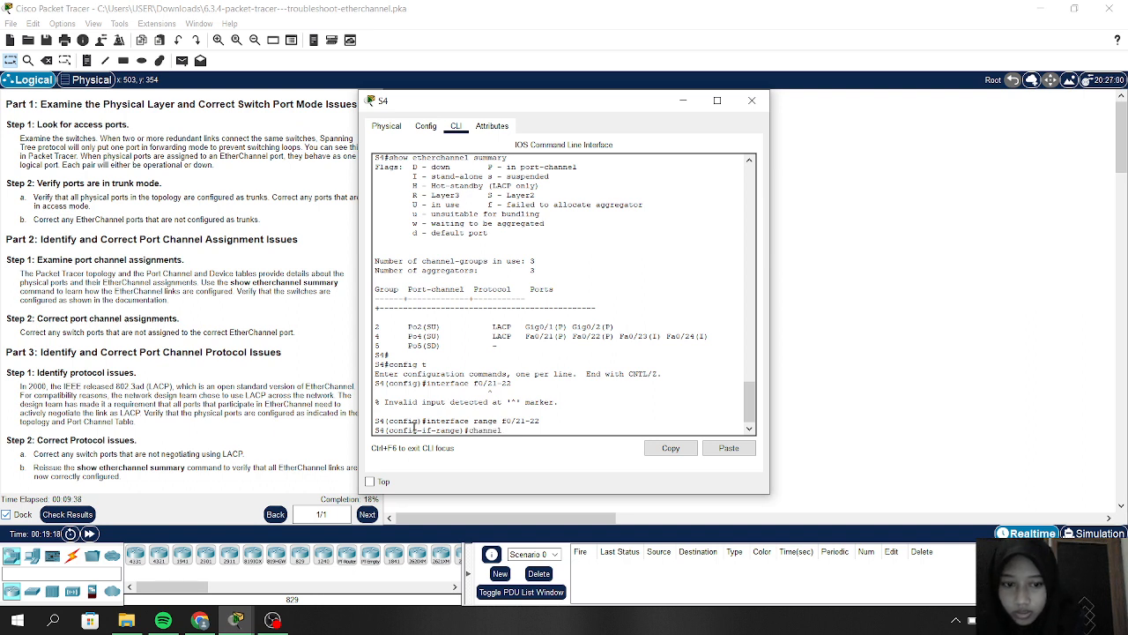
{"action": "type", "text": "-group"}
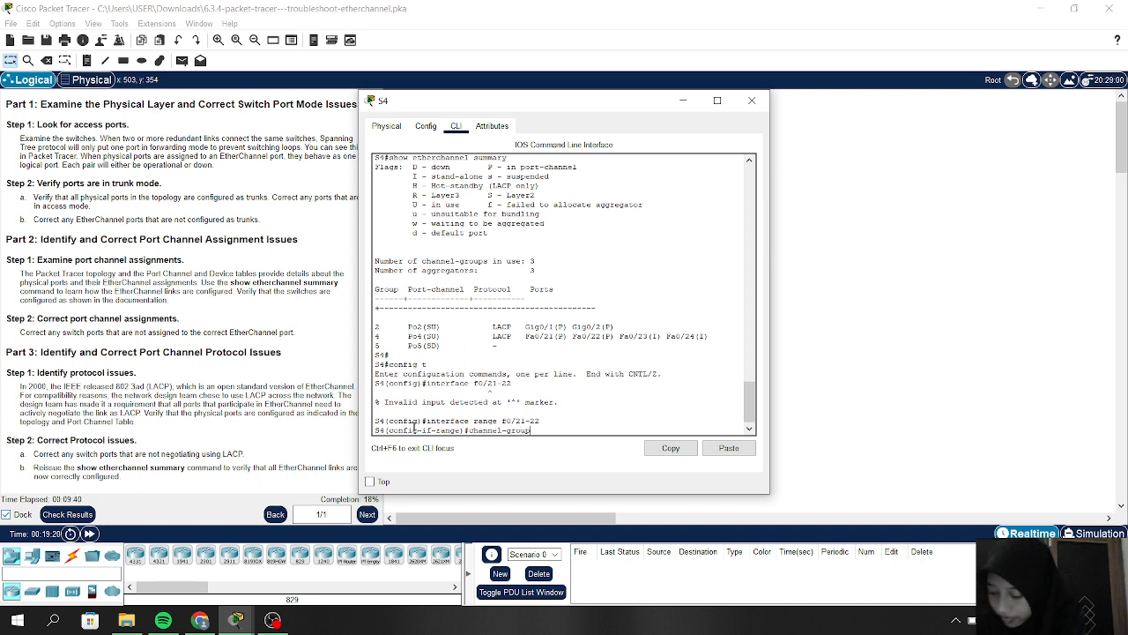
{"action": "type", "text": " 5"}
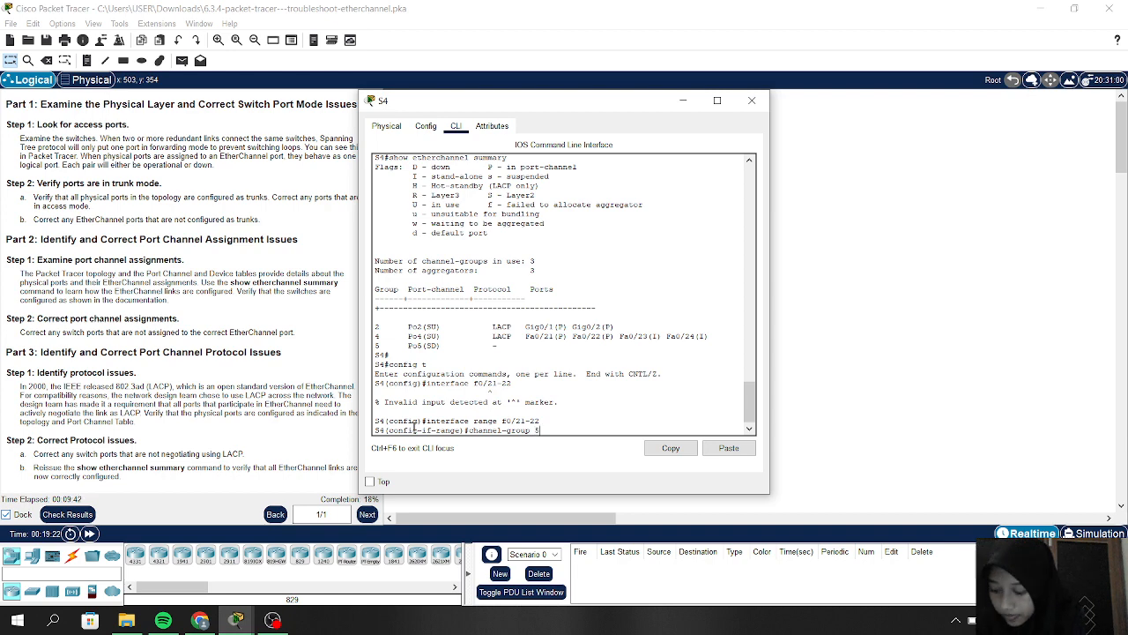
{"action": "type", "text": " mode active"}
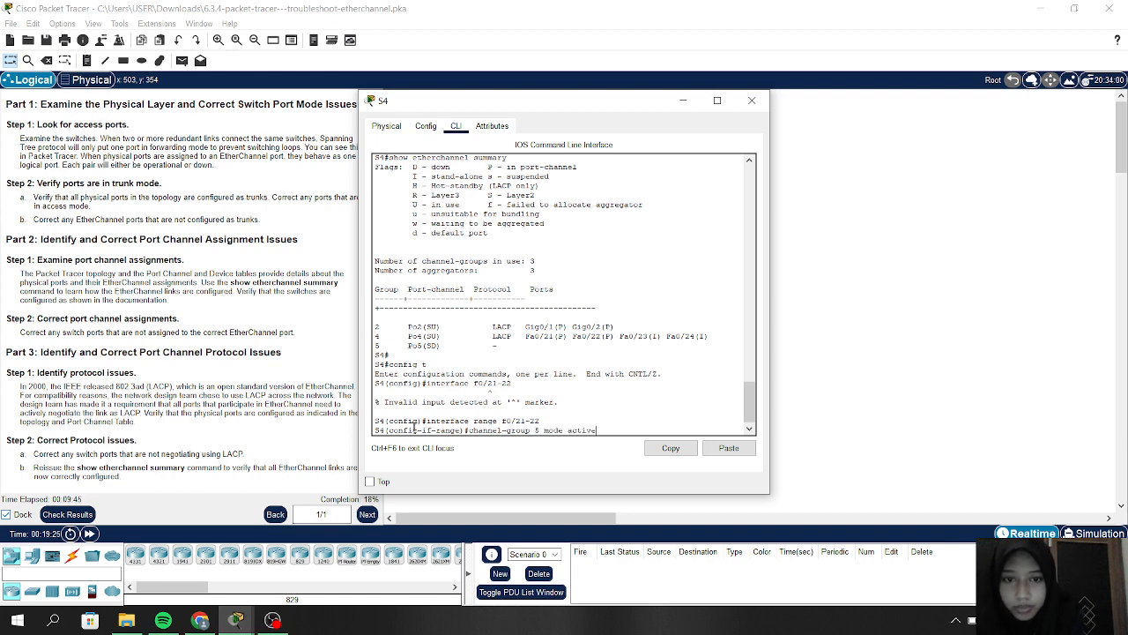
{"action": "key", "text": "Return"}
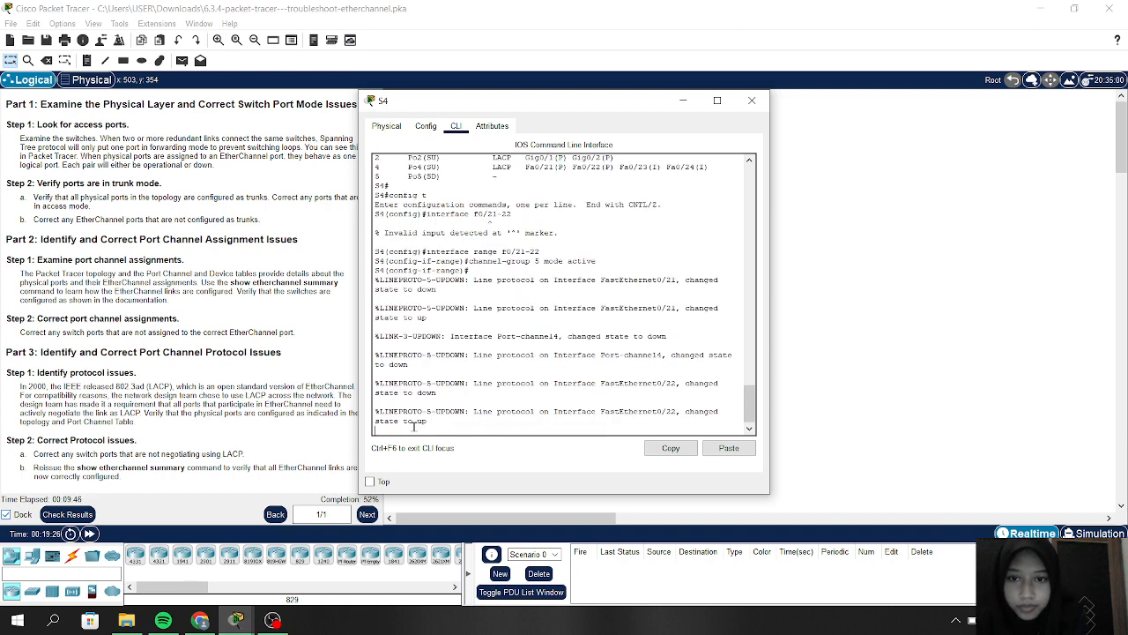
{"action": "key", "text": "Return"}
{"action": "key", "text": "Return"}
{"action": "key", "text": "Return"}
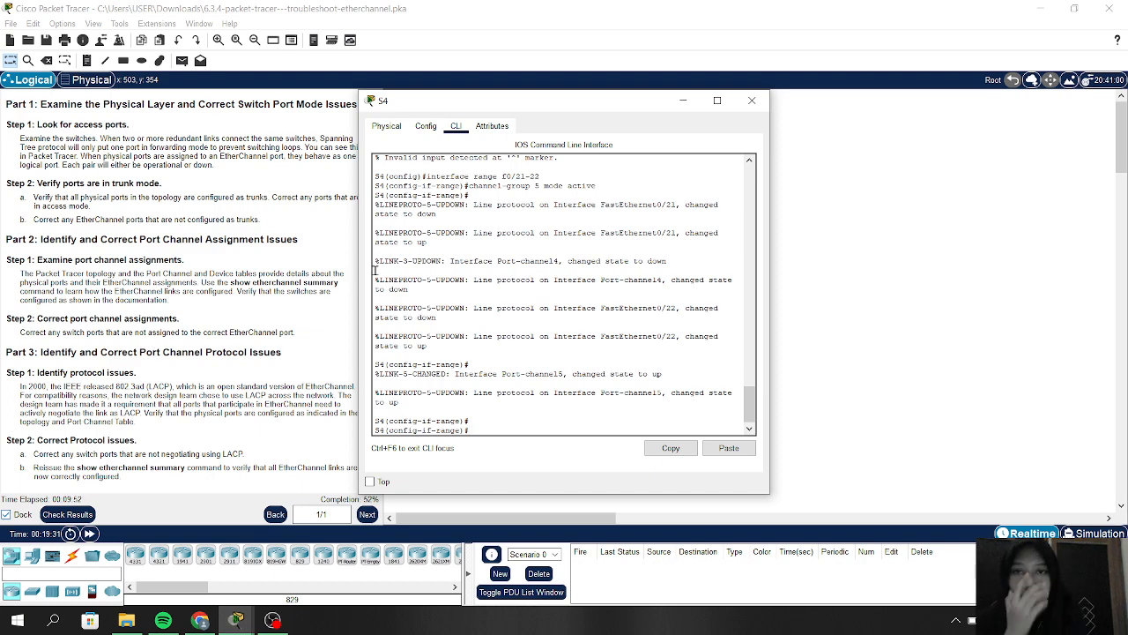
Step: Move S4's window aside, review the port tables in the instructions, then hide S4's window
{"action": "left_click_drag", "start_coordinate": [413, 112], "coordinate": [539, 105]}
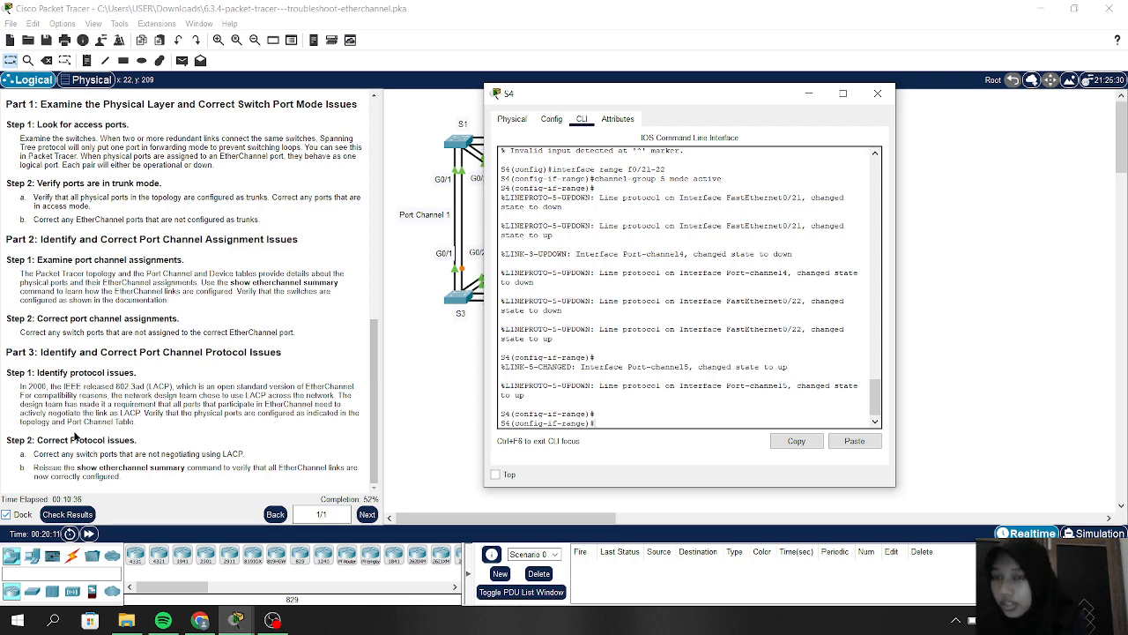
{"action": "scroll", "coordinate": [74, 436], "scroll_direction": "up", "scroll_amount": 10}
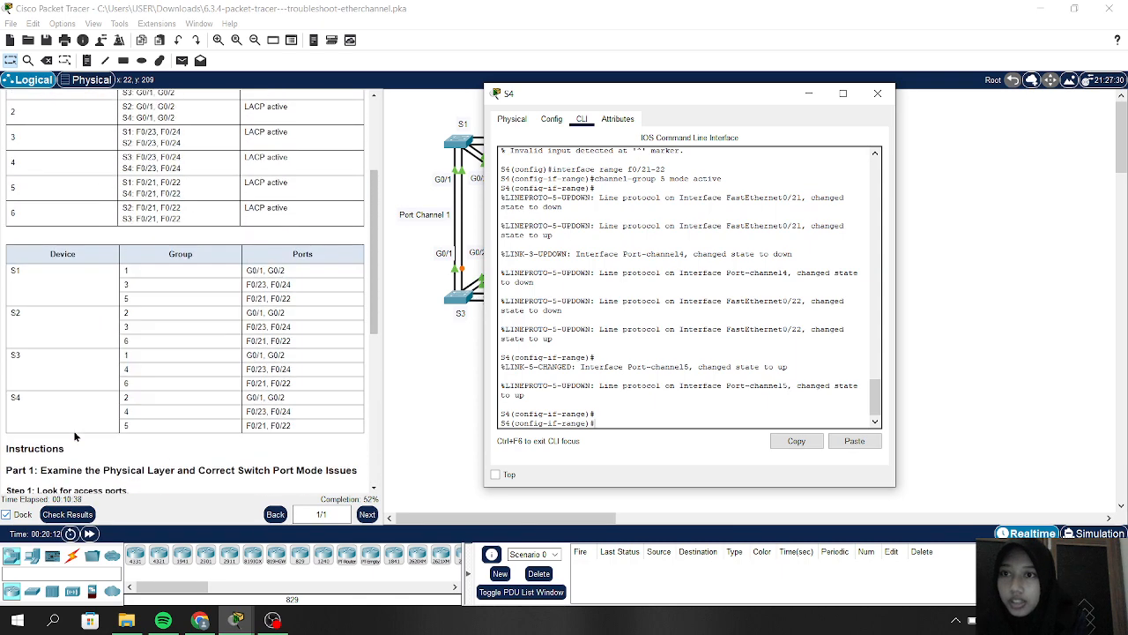
{"action": "scroll", "coordinate": [74, 435], "scroll_direction": "up", "scroll_amount": 2}
{"action": "scroll", "coordinate": [152, 232], "scroll_direction": "down", "scroll_amount": 3}
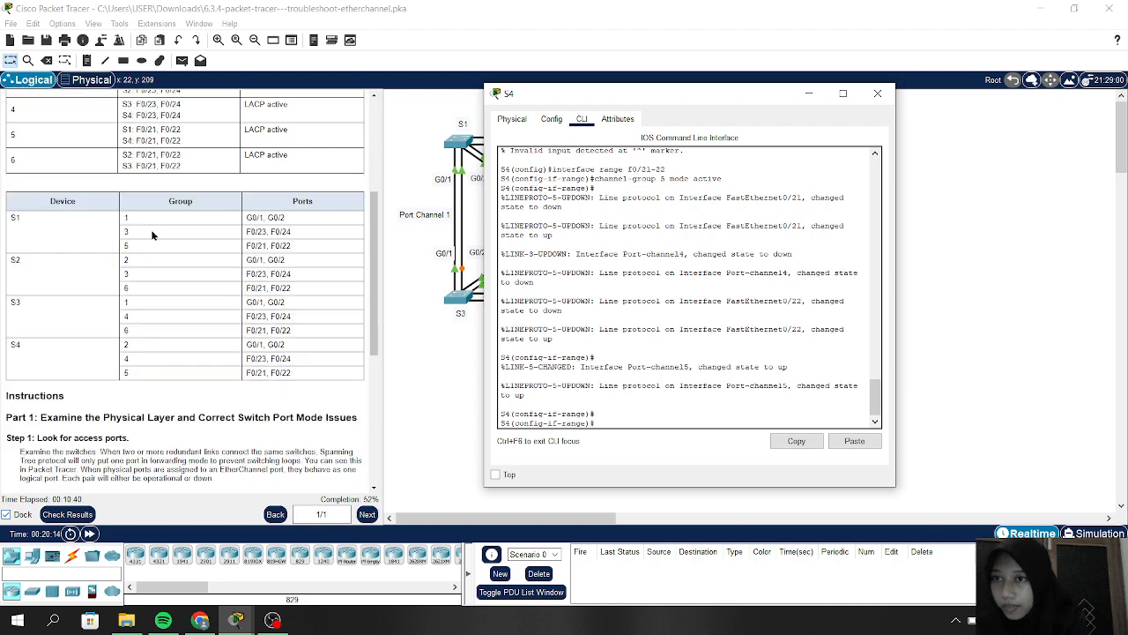
{"action": "scroll", "coordinate": [150, 232], "scroll_direction": "down", "scroll_amount": 7}
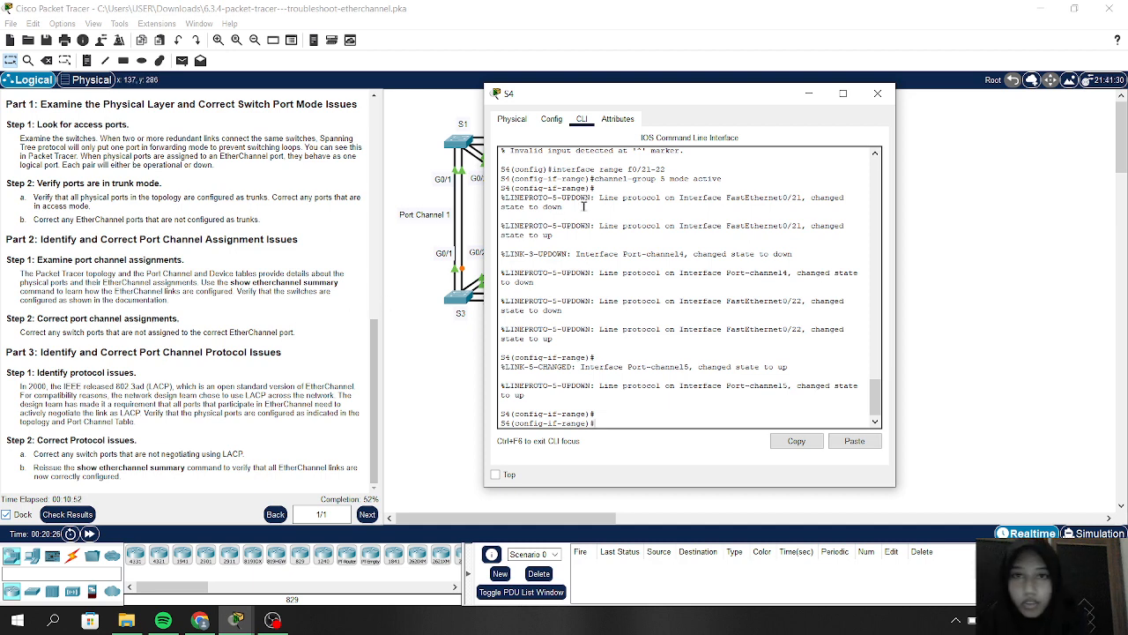
{"action": "left_click", "coordinate": [812, 93]}
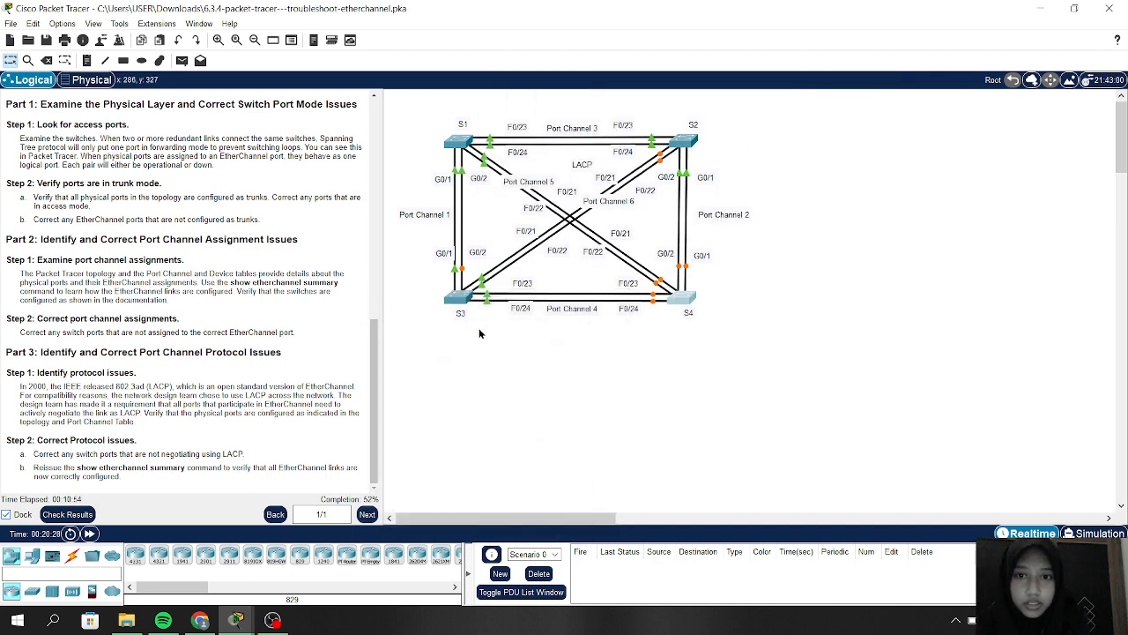
Step: Run 'show etherchannel summary' on S3 and scroll through the output to review Po1, Po4, Po6
{"action": "left_click", "coordinate": [460, 298]}
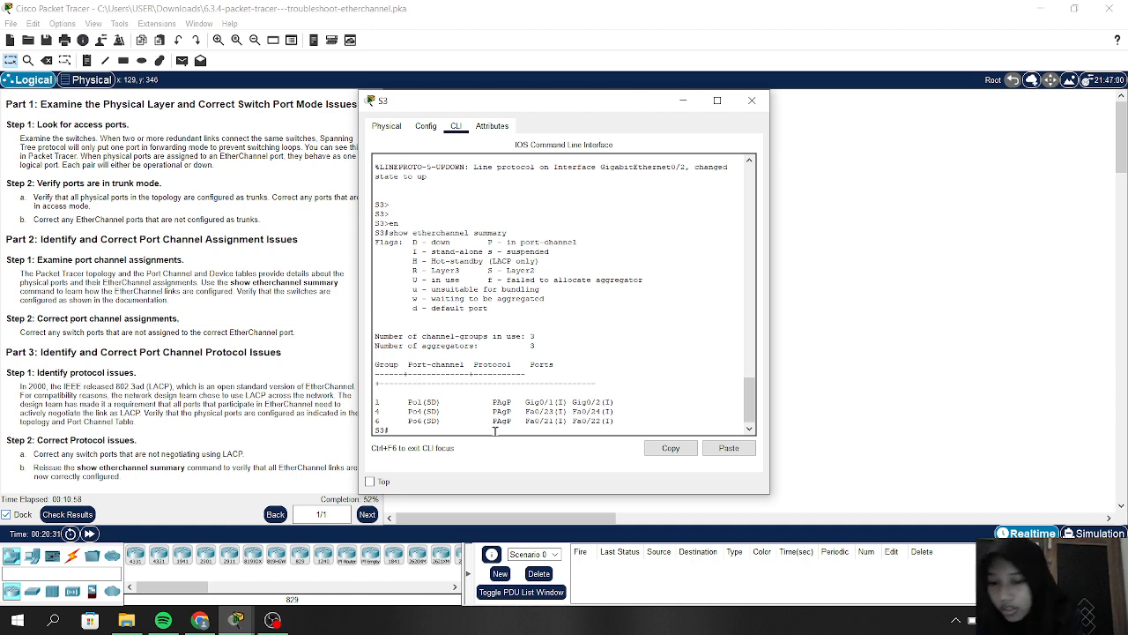
{"action": "type", "text": "show"}
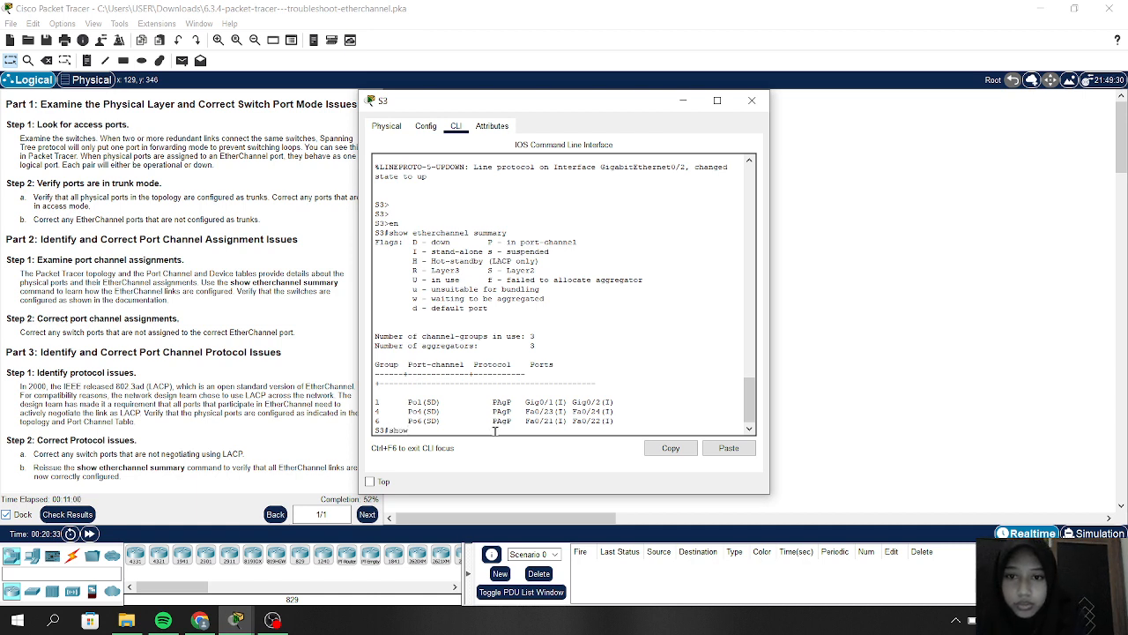
{"action": "type", "text": " etherchanne"}
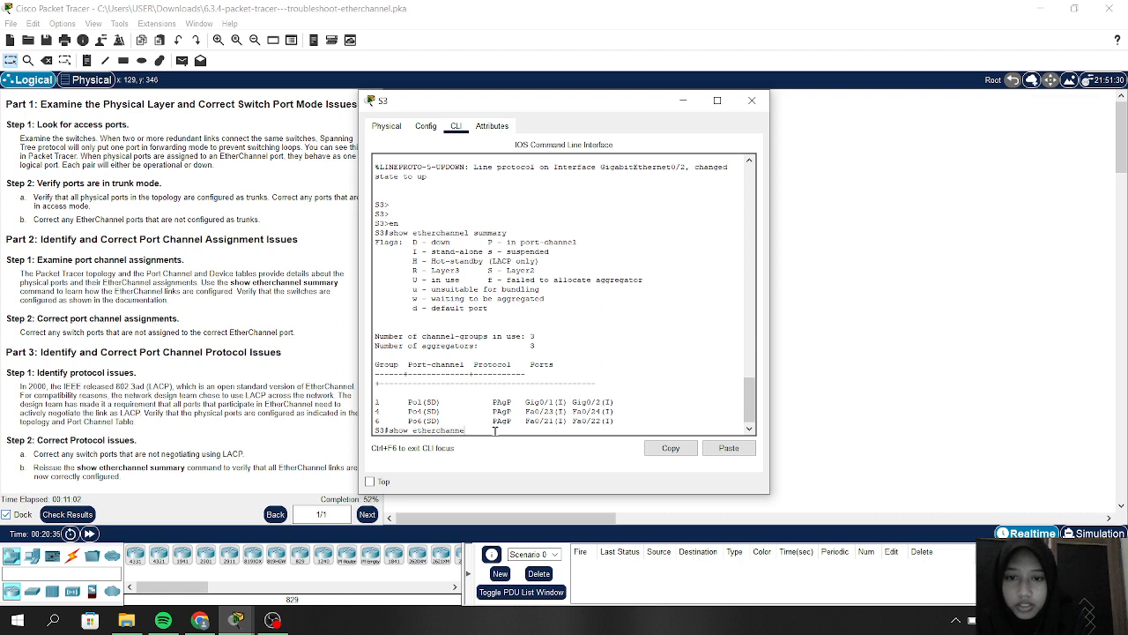
{"action": "type", "text": "l summary"}
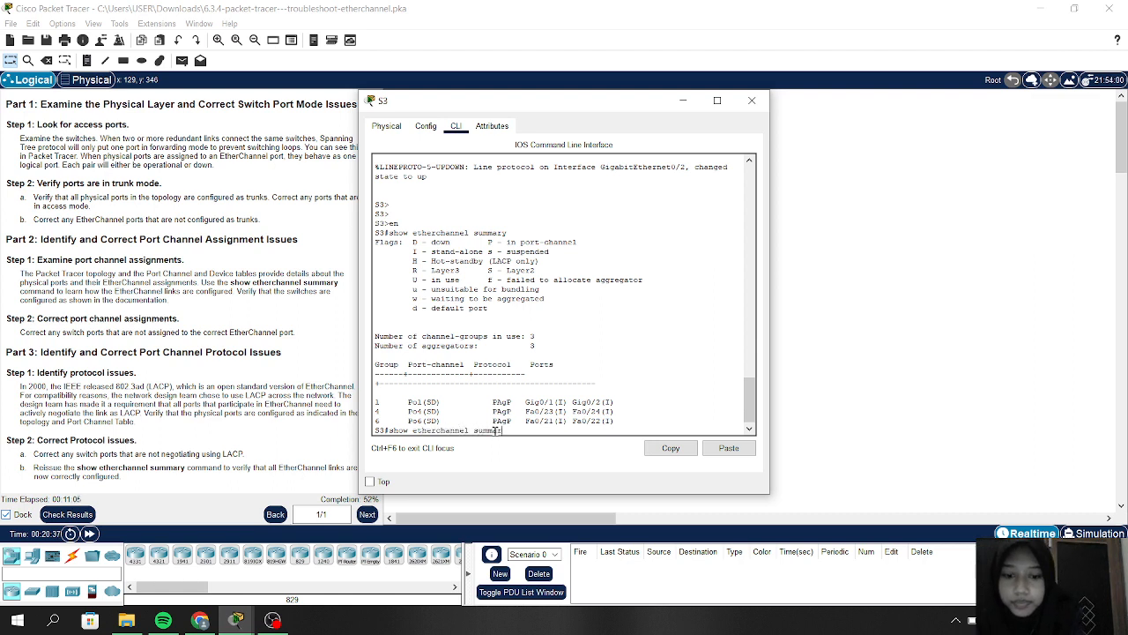
{"action": "key", "text": "Return"}
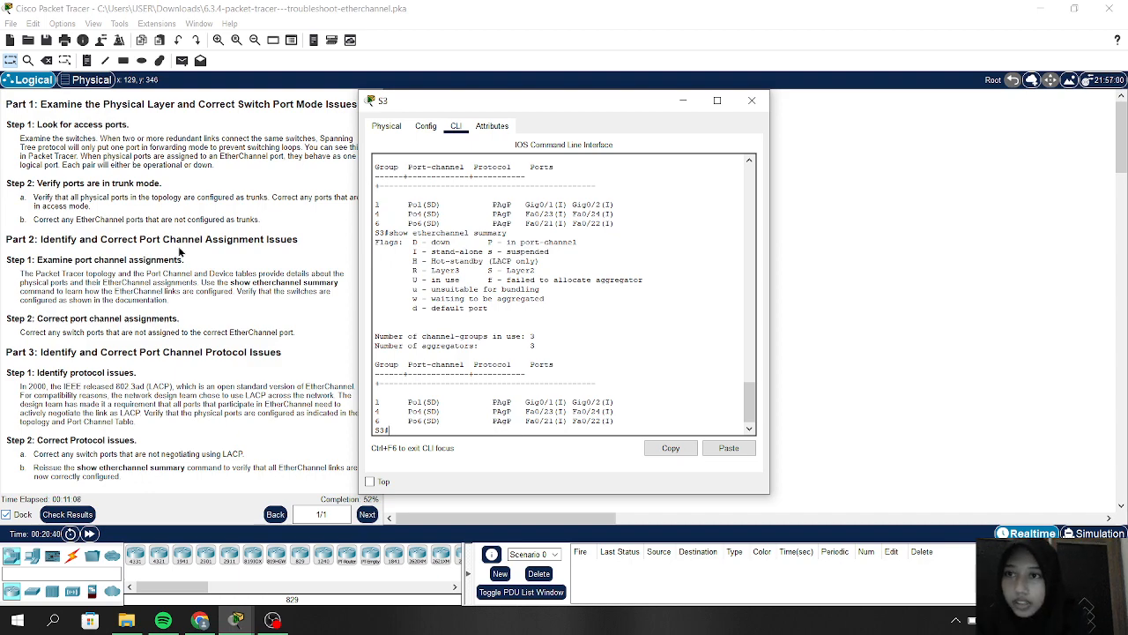
{"action": "scroll", "coordinate": [178, 251], "scroll_direction": "up", "scroll_amount": 3}
{"action": "scroll", "coordinate": [178, 251], "scroll_direction": "up", "scroll_amount": 5}
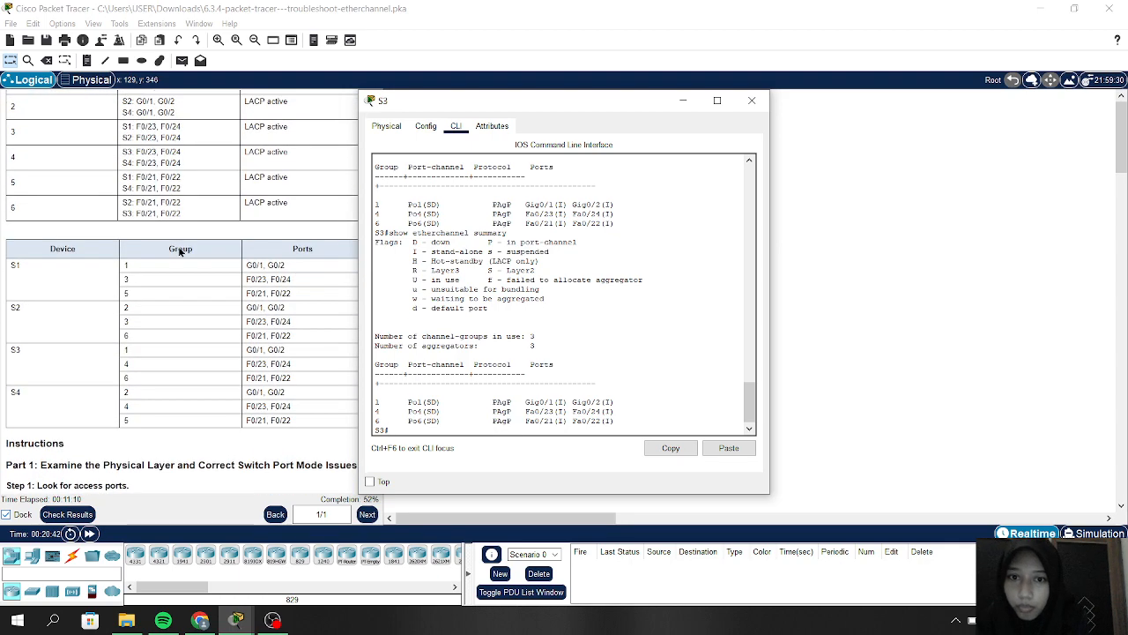
{"action": "scroll", "coordinate": [178, 251], "scroll_direction": "up", "scroll_amount": 3}
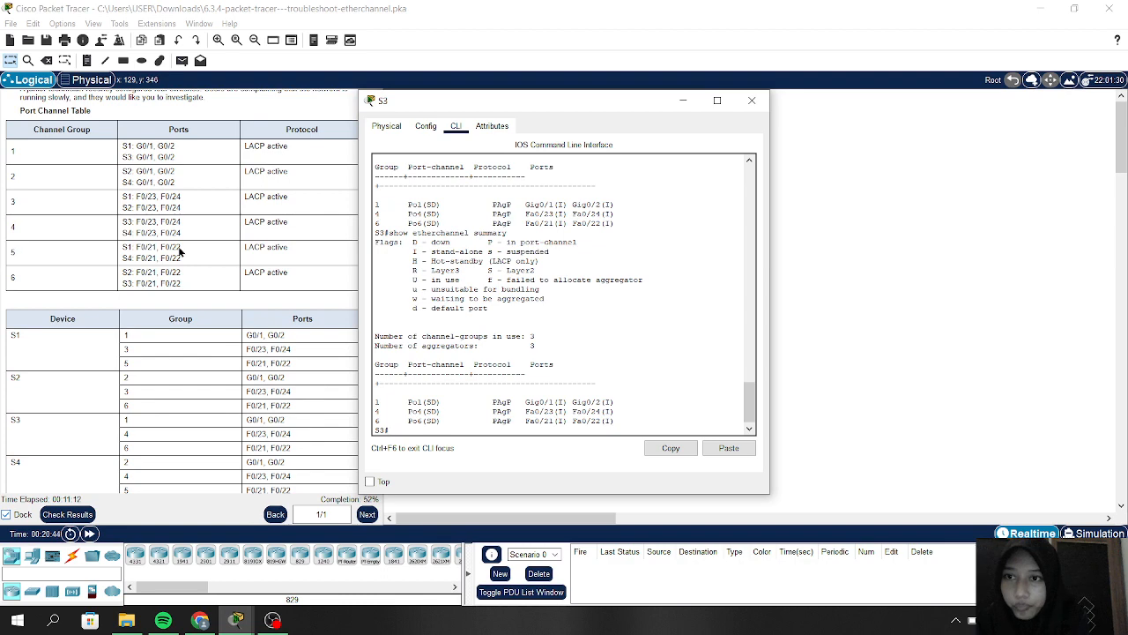
{"action": "scroll", "coordinate": [263, 346], "scroll_direction": "down", "scroll_amount": 3}
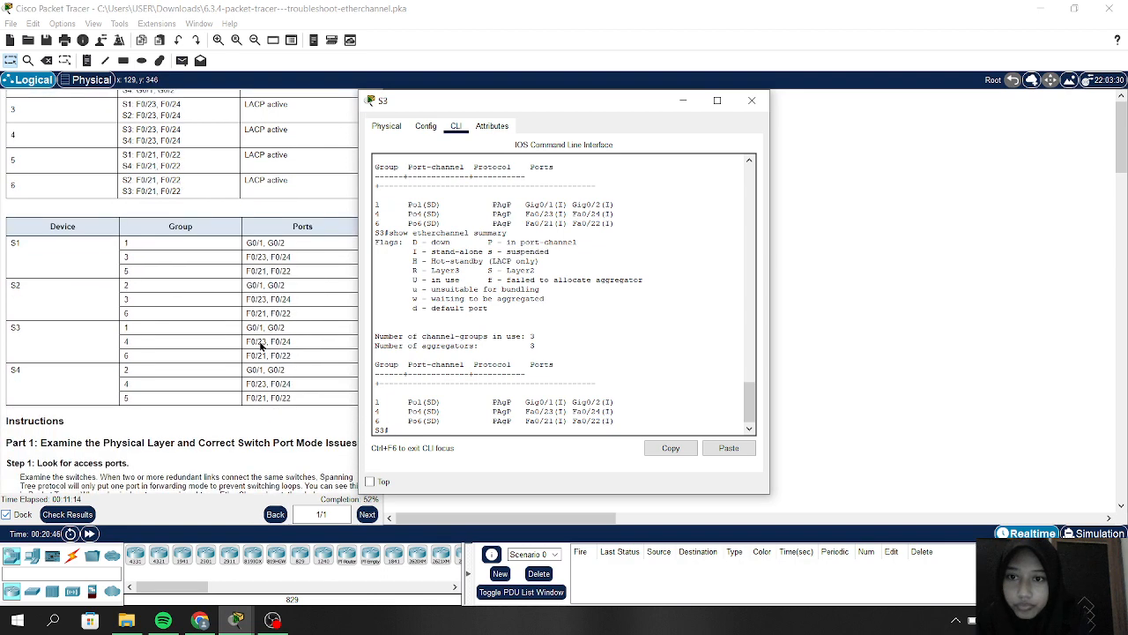
{"action": "scroll", "coordinate": [261, 346], "scroll_direction": "down", "scroll_amount": 2}
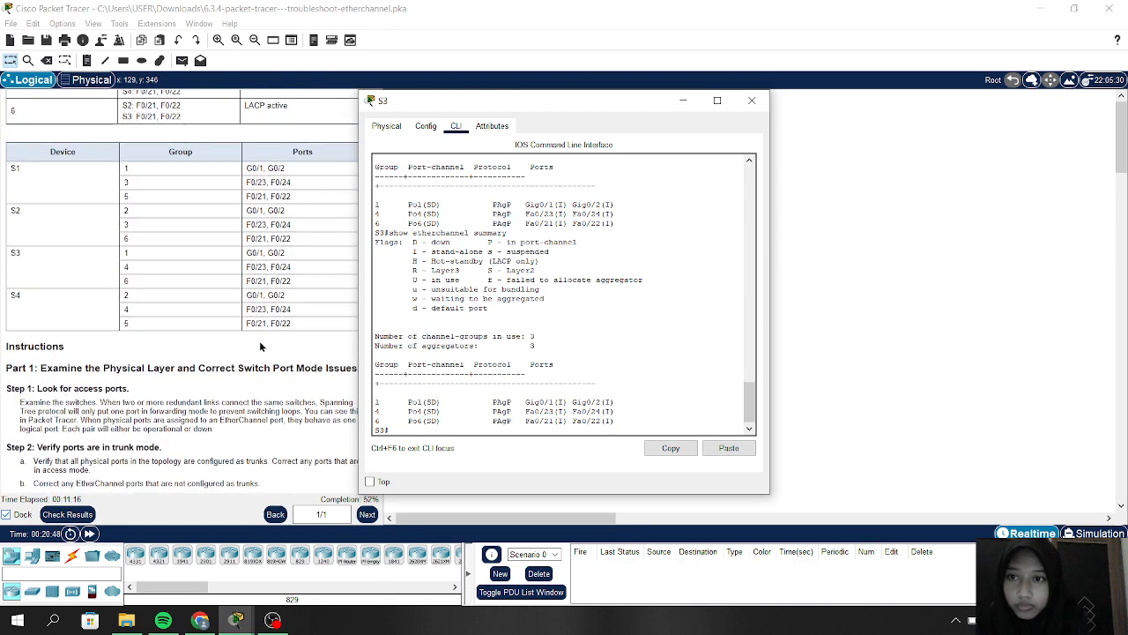
{"action": "scroll", "coordinate": [261, 346], "scroll_direction": "down", "scroll_amount": 1}
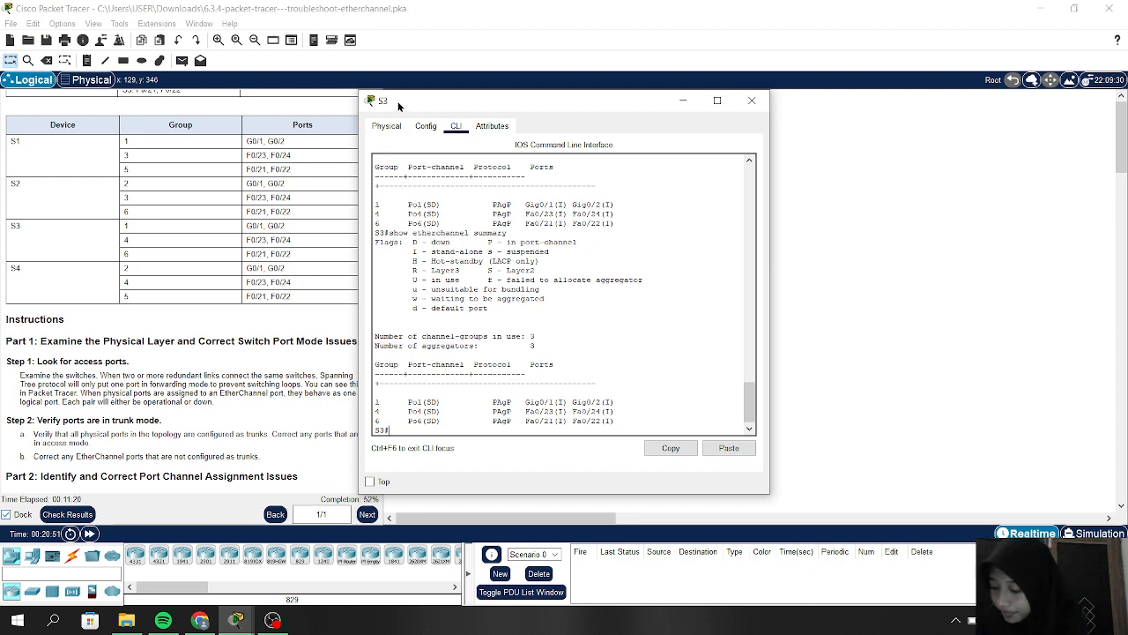
{"action": "left_click_drag", "start_coordinate": [400, 107], "coordinate": [472, 106]}
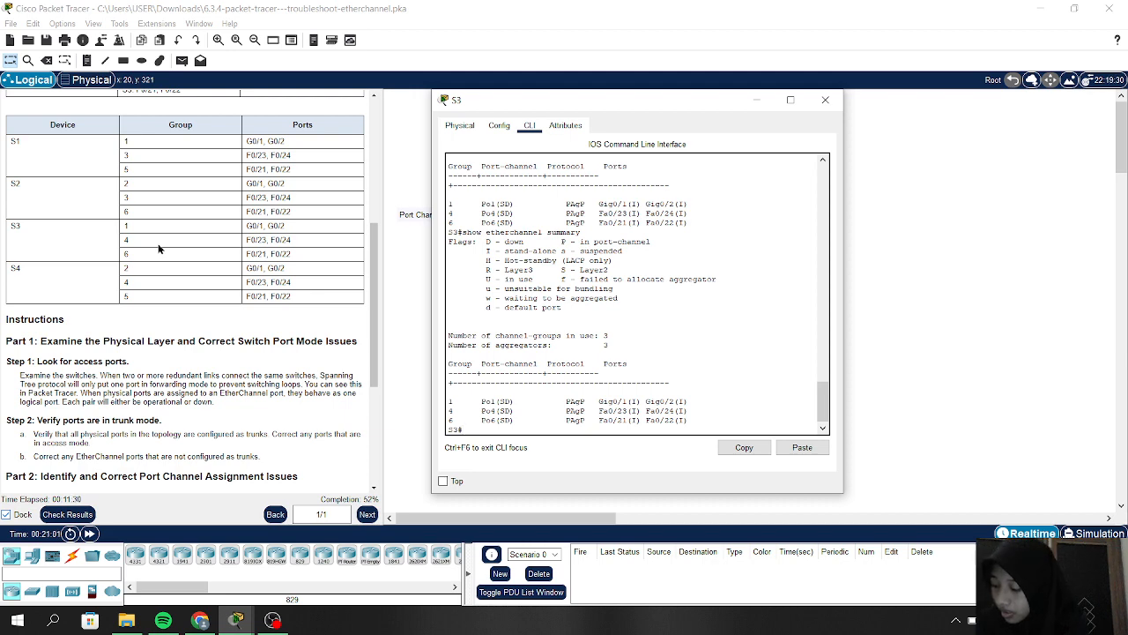
{"action": "scroll", "coordinate": [125, 304], "scroll_direction": "down", "scroll_amount": 5}
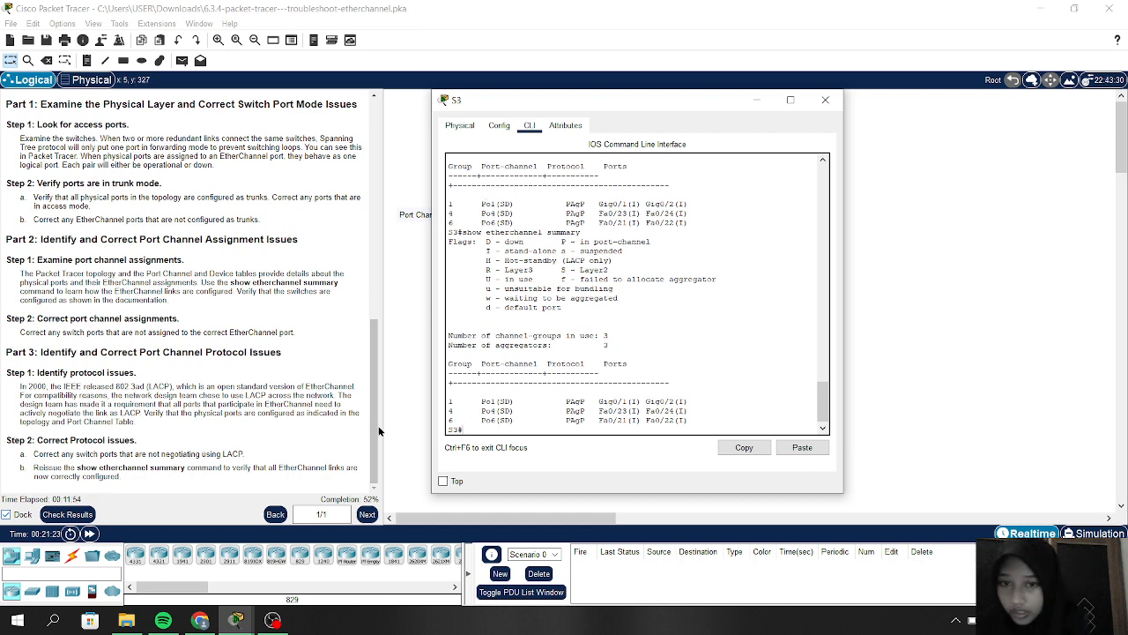
Step: Get S3 into global configuration mode with 'config t', recovering from the mistyped config prompt
{"action": "type", "text": "c"}
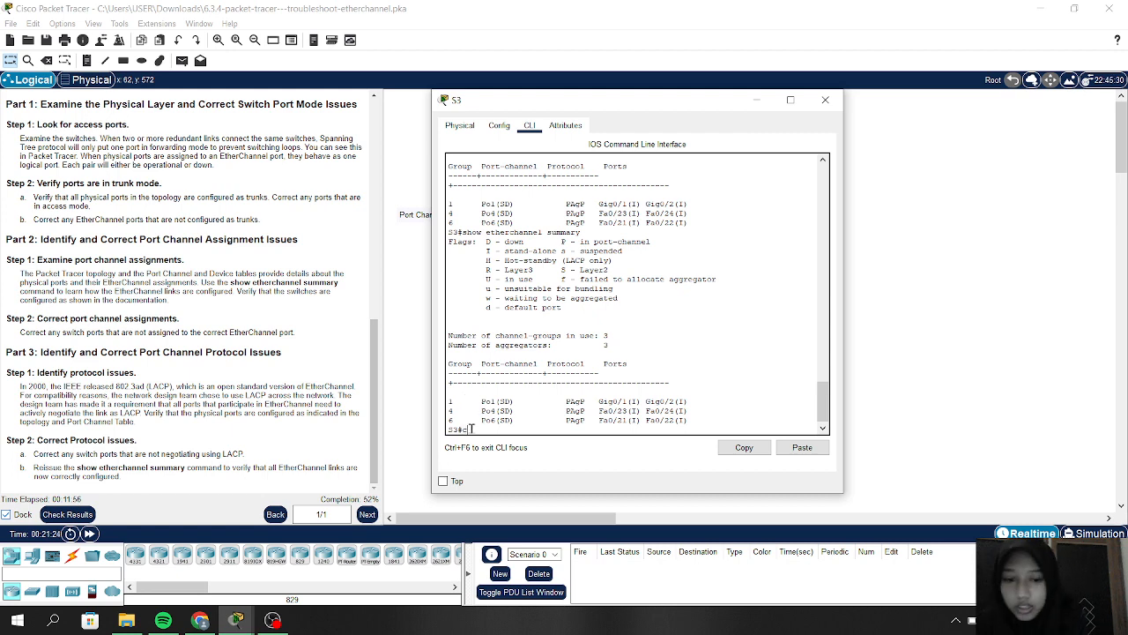
{"action": "type", "text": "onfig"}
{"action": "key", "text": "Return"}
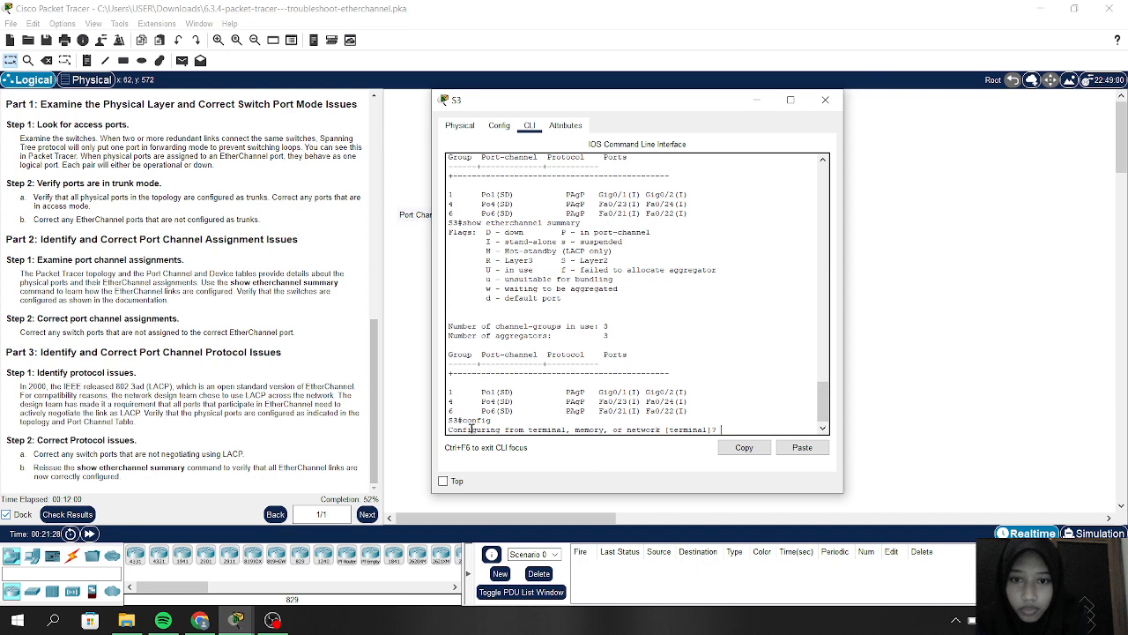
{"action": "type", "text": "config"}
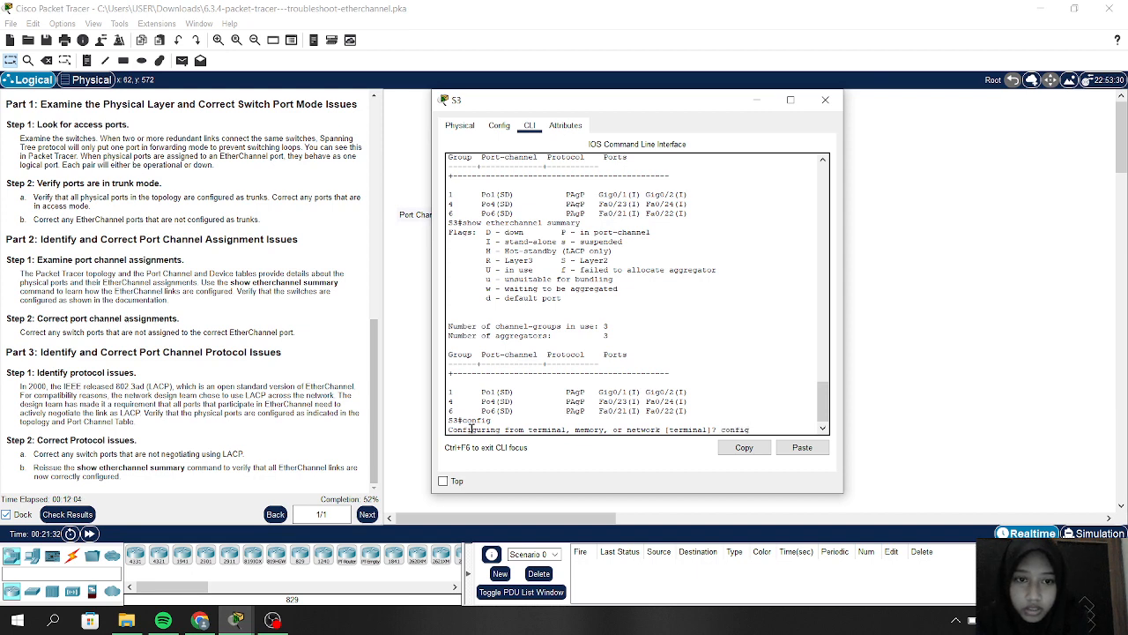
{"action": "key", "text": "BackSpace"}
{"action": "key", "text": "BackSpace"}
{"action": "key", "text": "BackSpace"}
{"action": "key", "text": "BackSpace"}
{"action": "key", "text": "BackSpace"}
{"action": "key", "text": "BackSpace"}
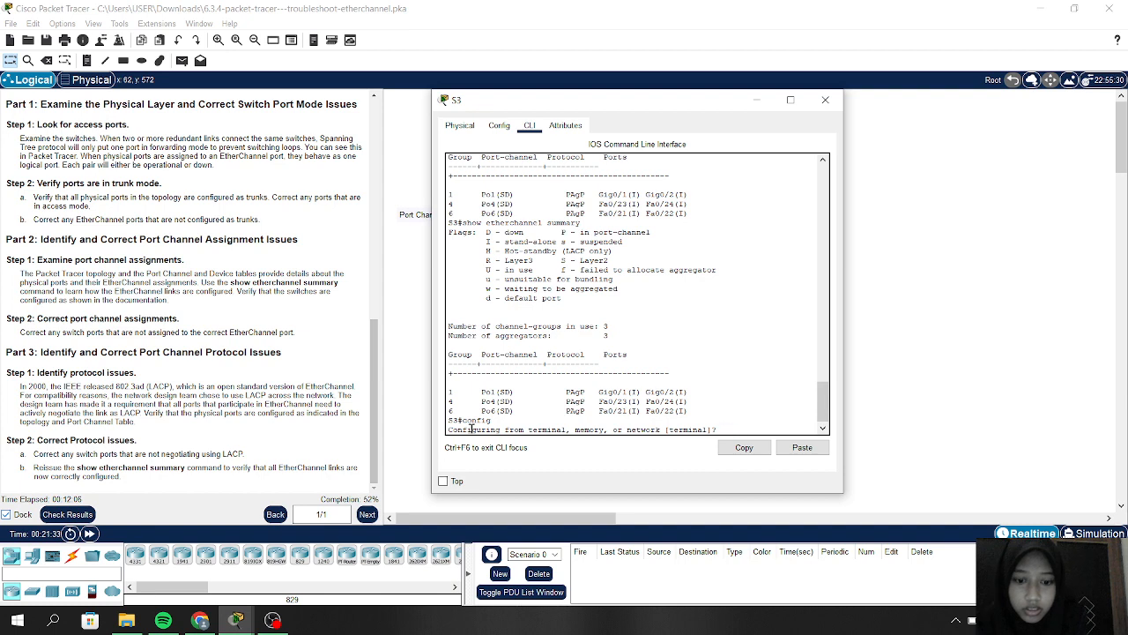
{"action": "key", "text": "Return"}
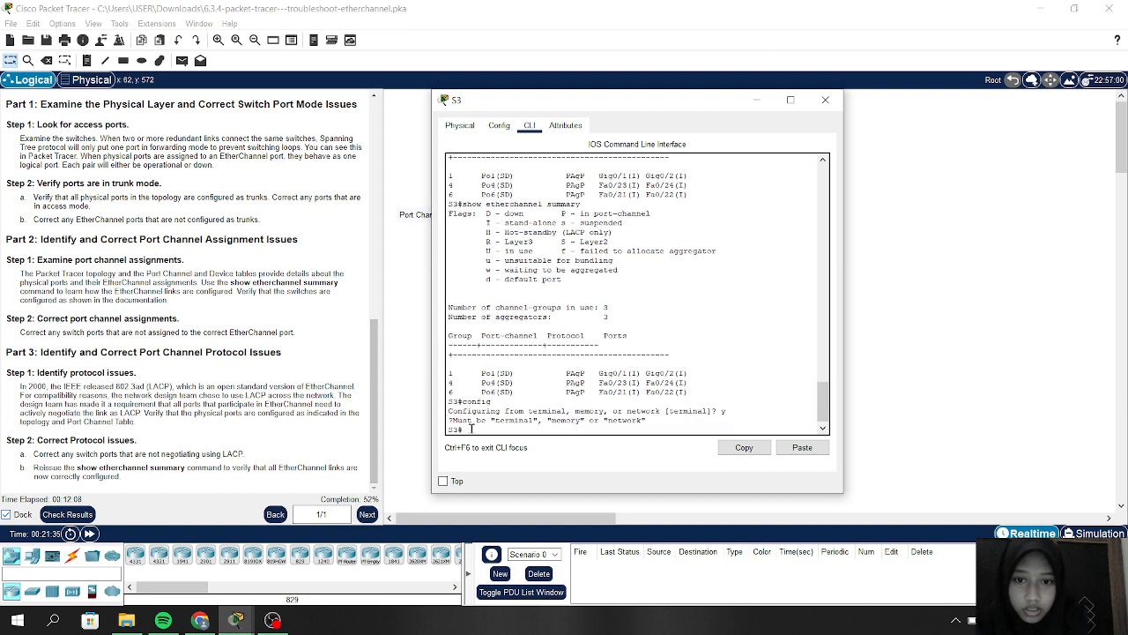
{"action": "key", "text": "Return"}
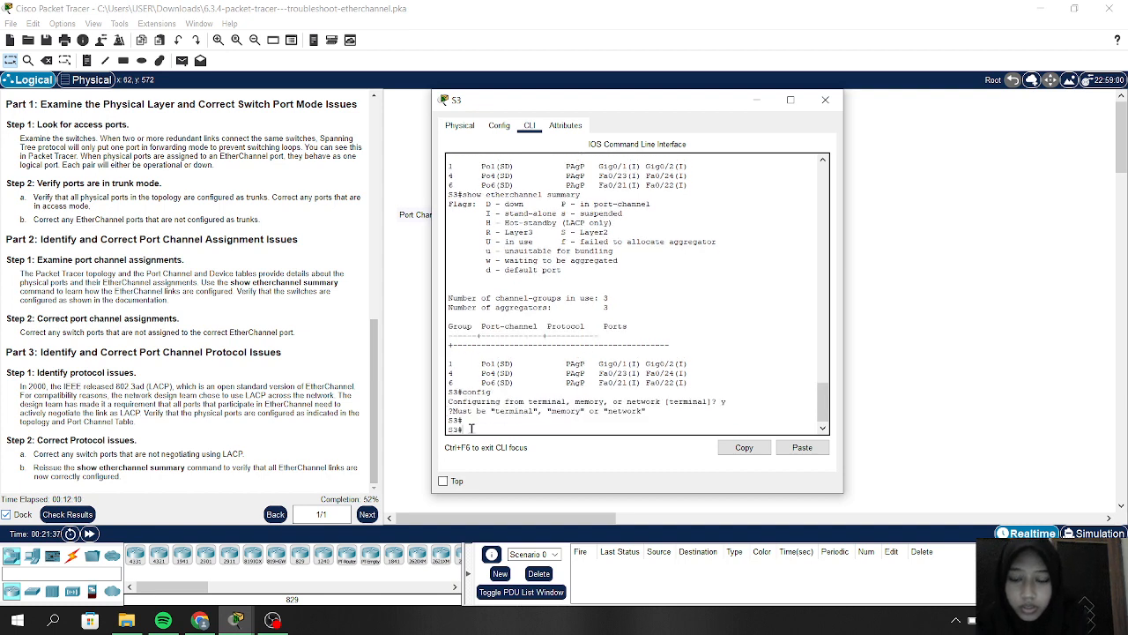
{"action": "type", "text": "conf"}
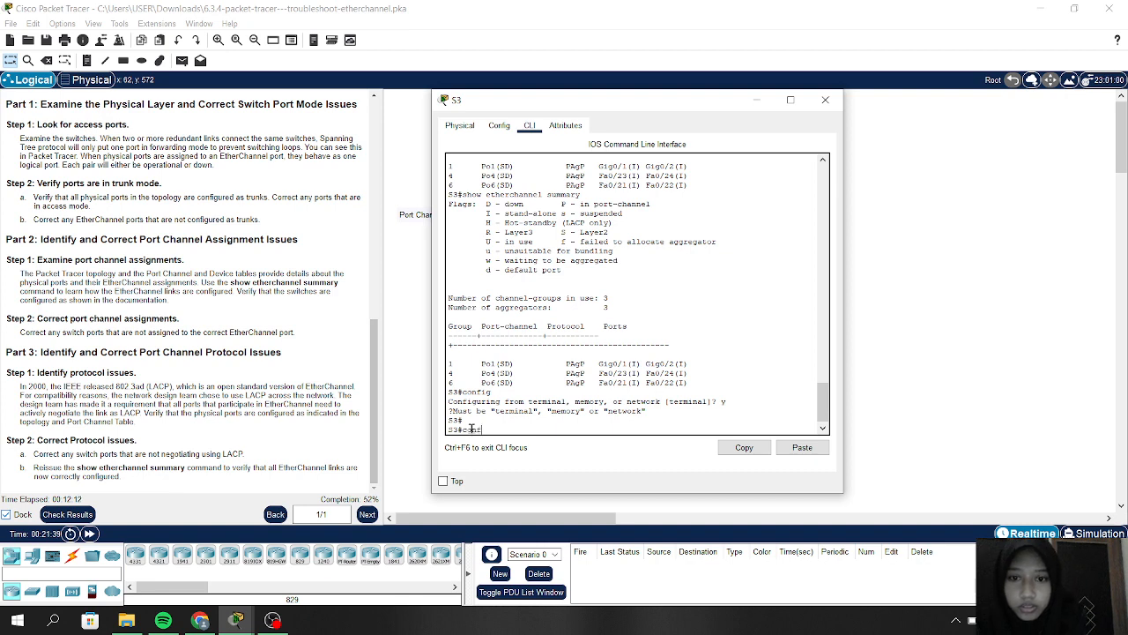
{"action": "type", "text": "ig t"}
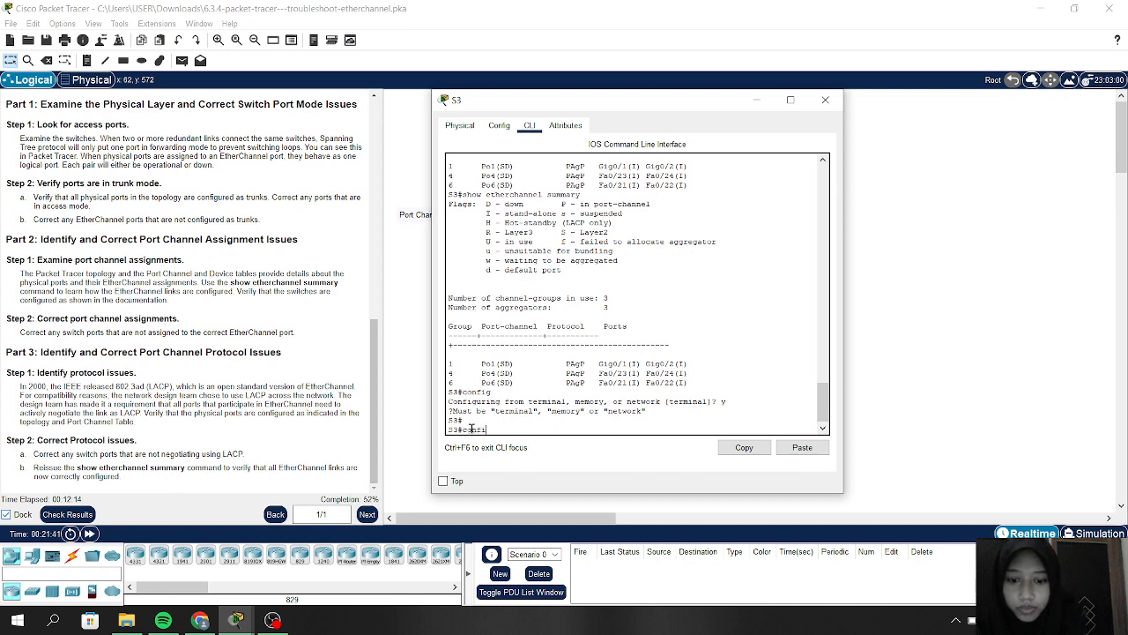
{"action": "key", "text": "Return"}
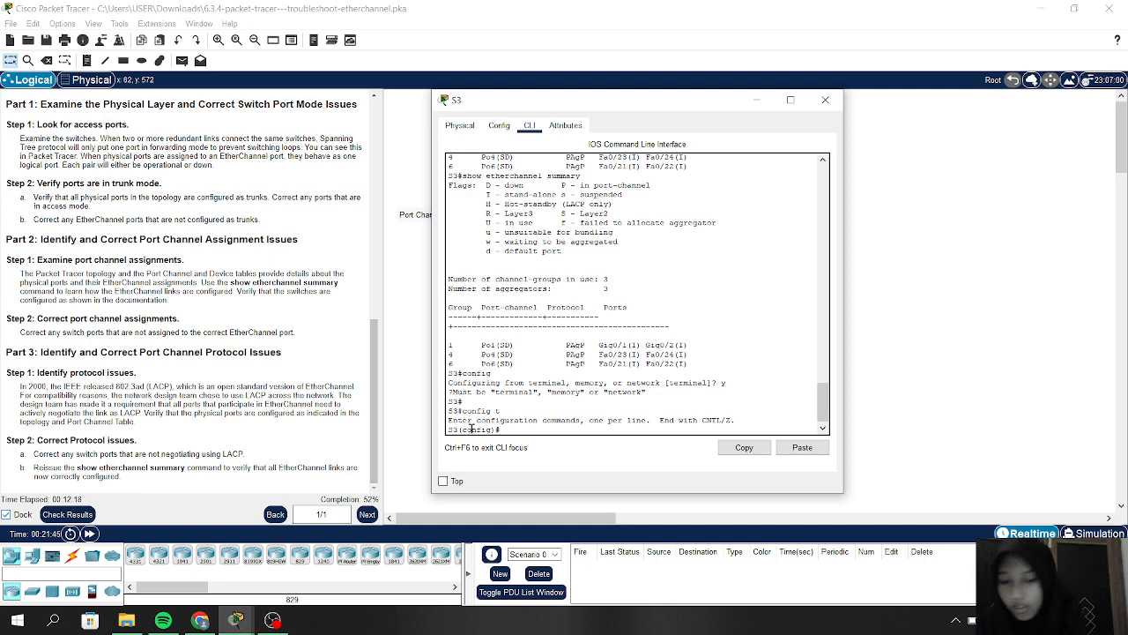
Step: Select S3's ports G0/1-2 and remove them from their channel group with 'no channel-group'
{"action": "type", "text": "inter"}
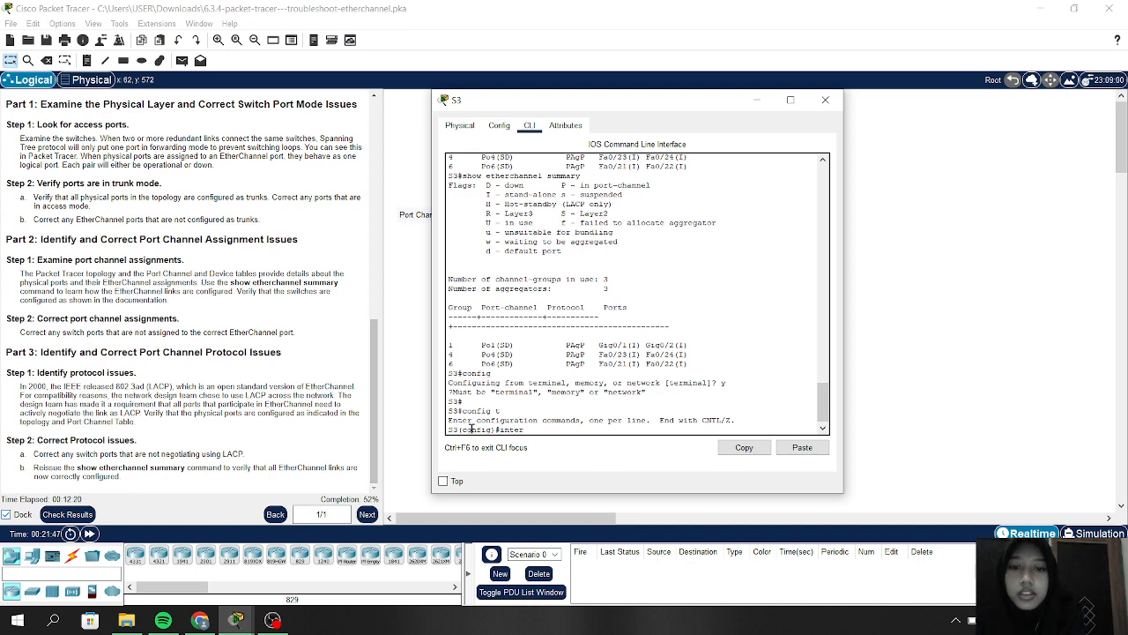
{"action": "type", "text": "face"}
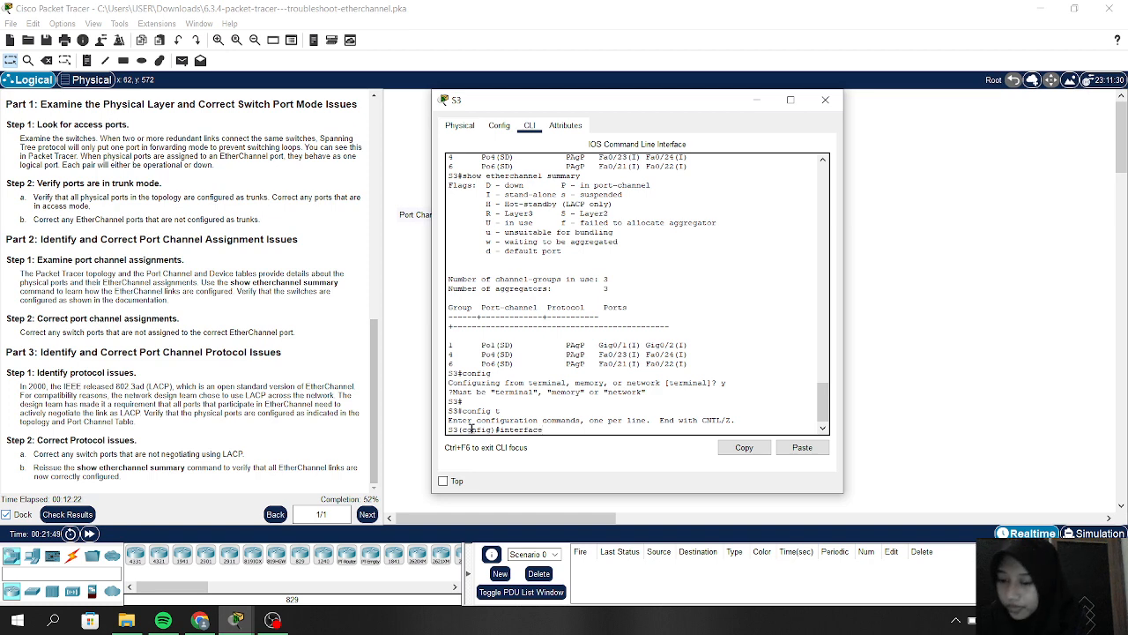
{"action": "type", "text": " range"}
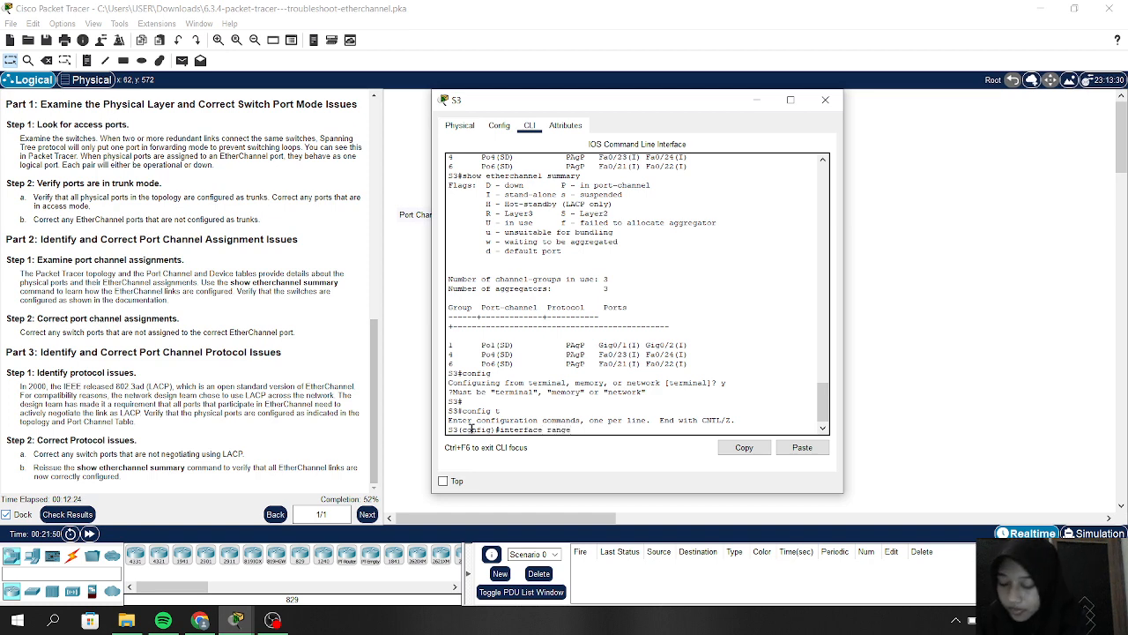
{"action": "type", "text": " g0/1-2"}
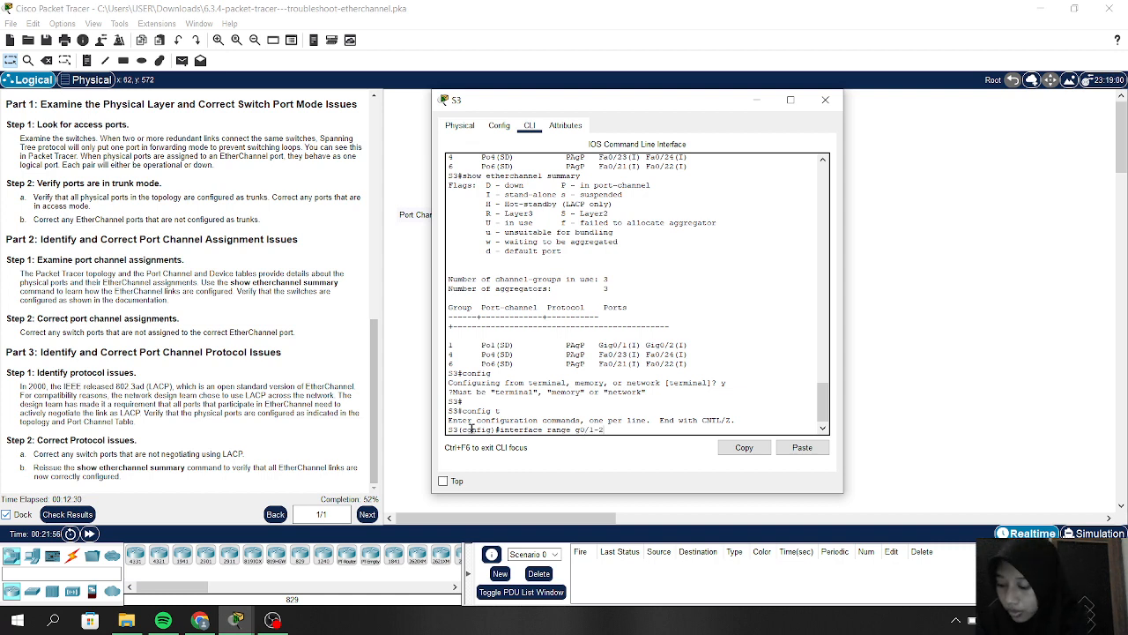
{"action": "key", "text": "Return"}
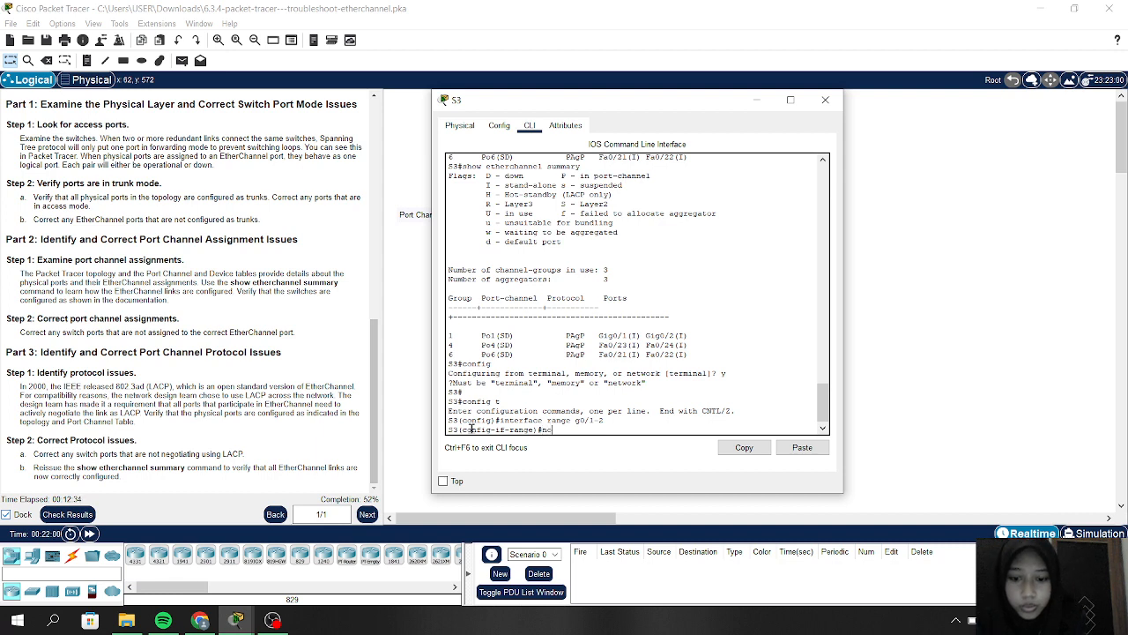
{"action": "type", "text": "no channel-group"}
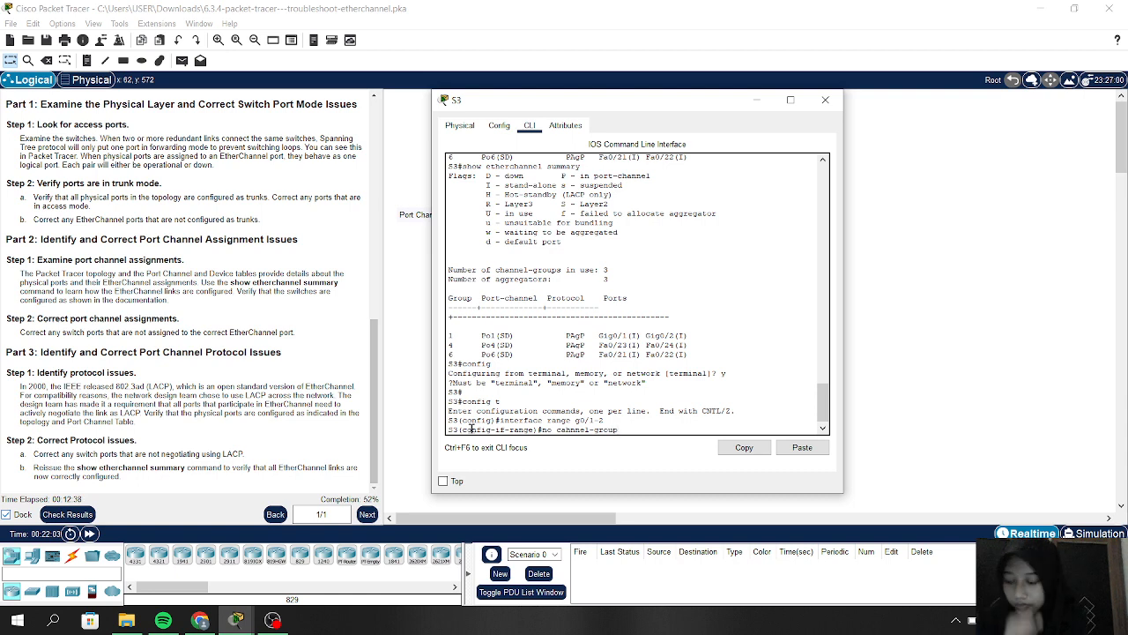
{"action": "key", "text": "Return"}
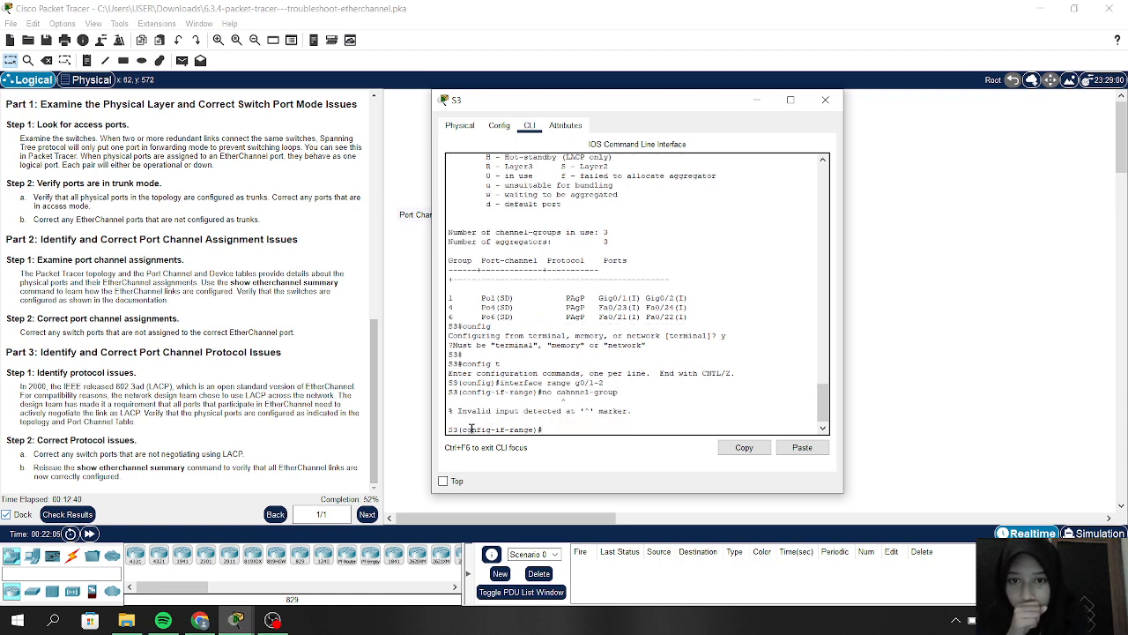
{"action": "key", "text": "Up"}
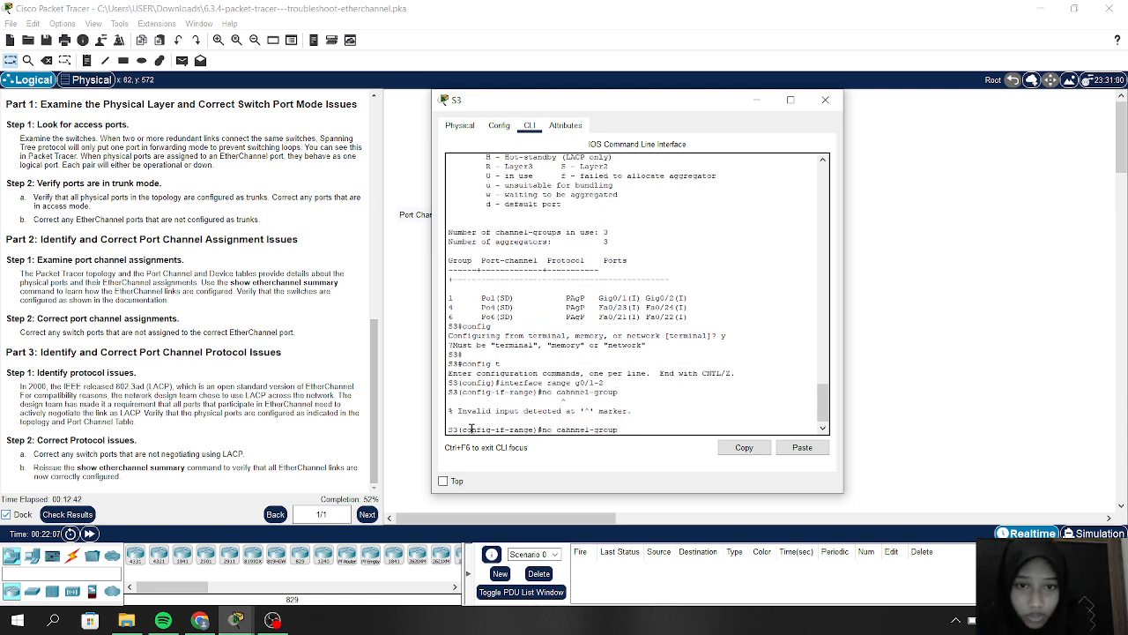
{"action": "key", "text": "BackSpace"}
{"action": "key", "text": "BackSpace"}
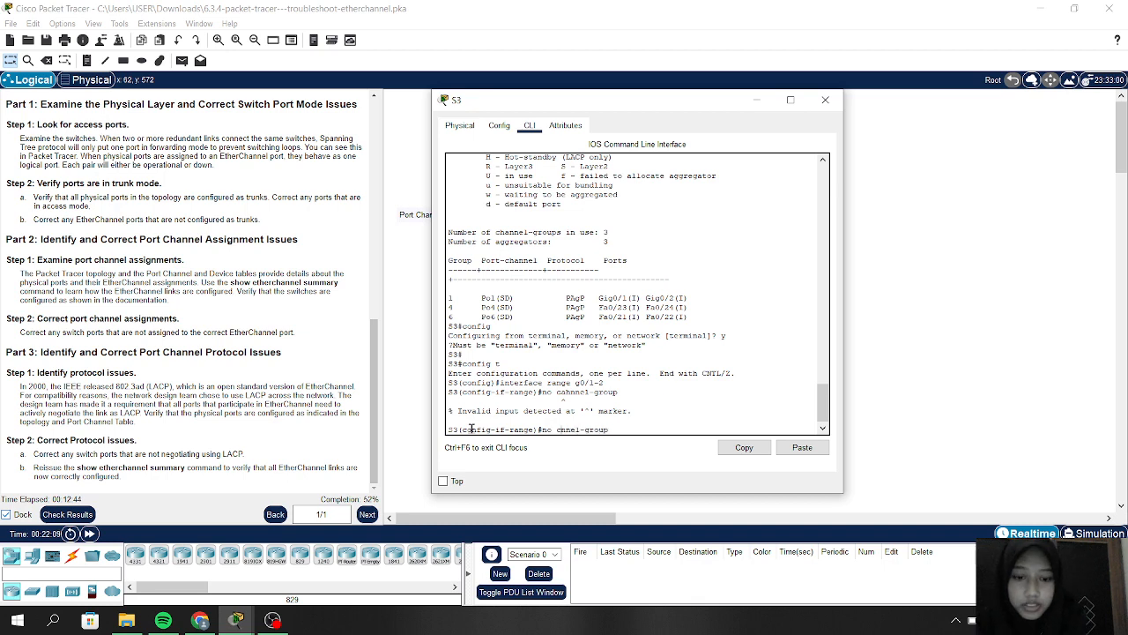
{"action": "type", "text": "ha"}
{"action": "key", "text": "Return"}
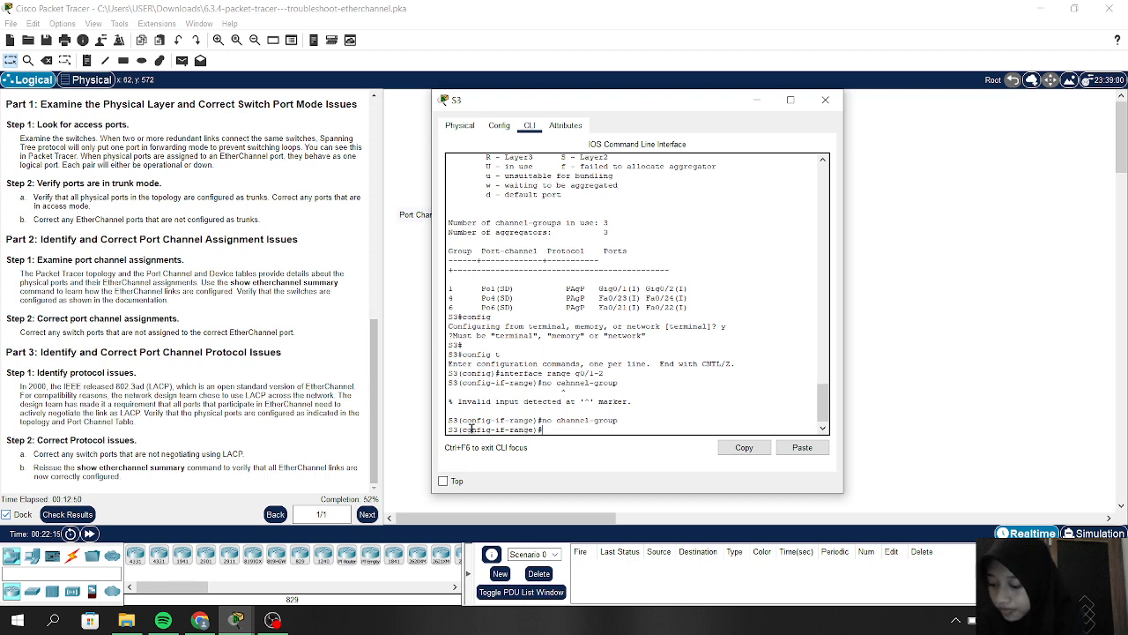
Step: Add G0/1-2 to channel-group 1 in LACP active mode
{"action": "type", "text": "chann"}
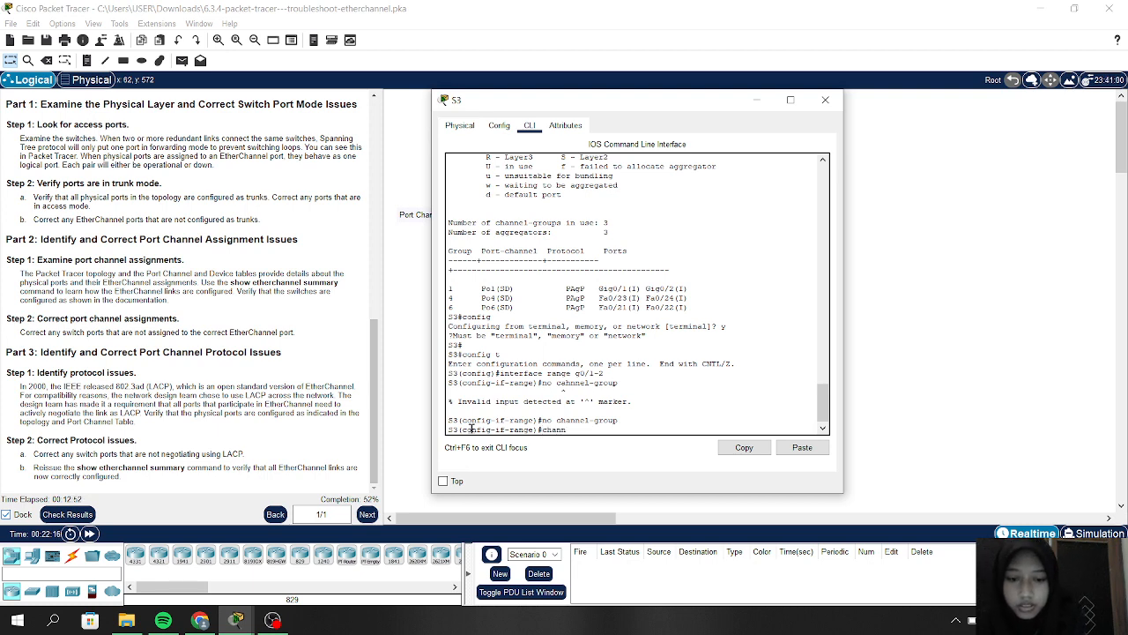
{"action": "type", "text": "el-g"}
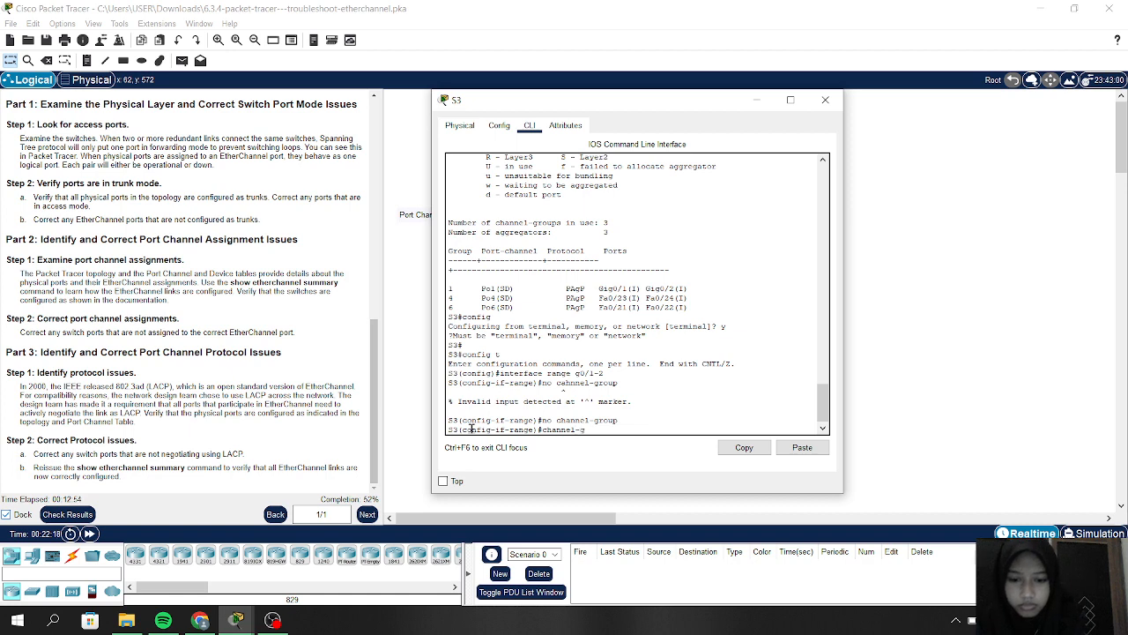
{"action": "type", "text": "roup"}
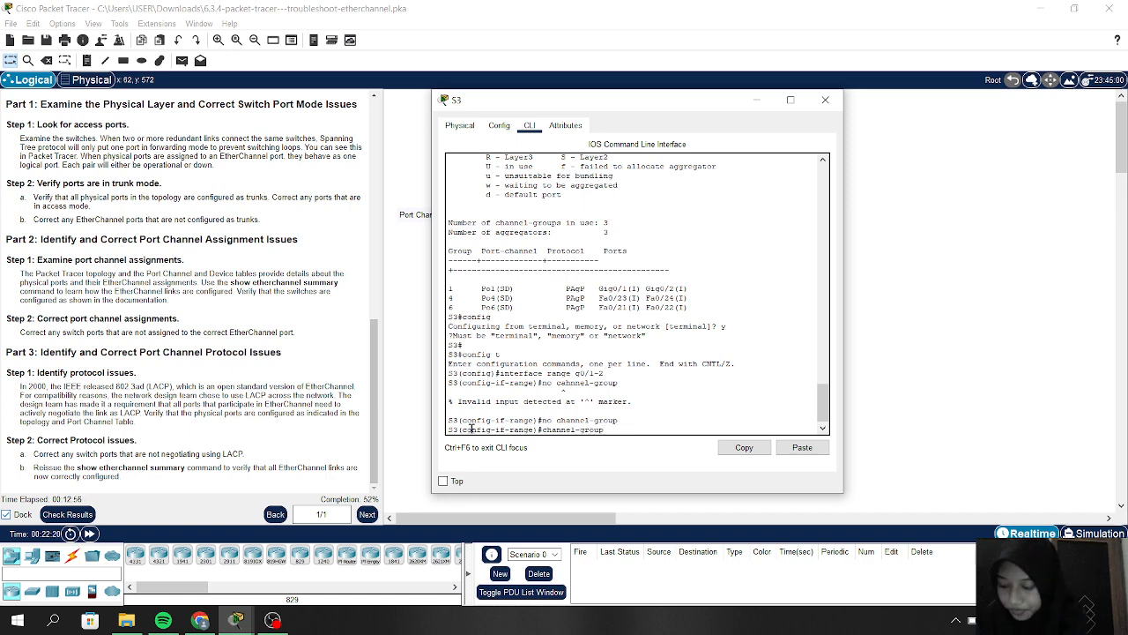
{"action": "type", "text": " 1"}
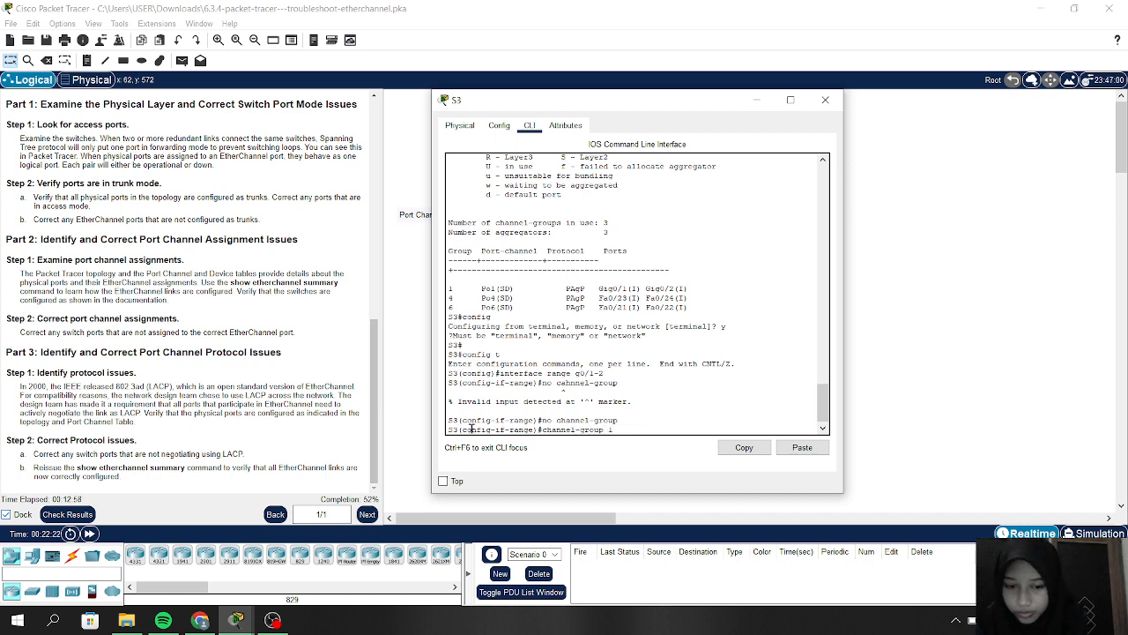
{"action": "type", "text": " mode active"}
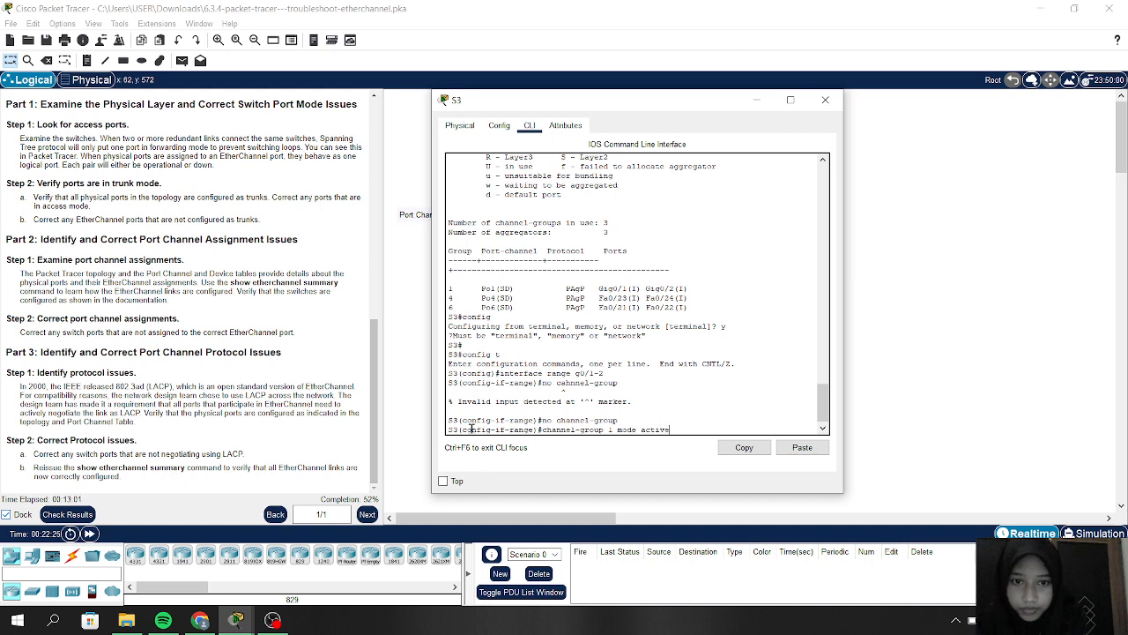
{"action": "key", "text": "Return"}
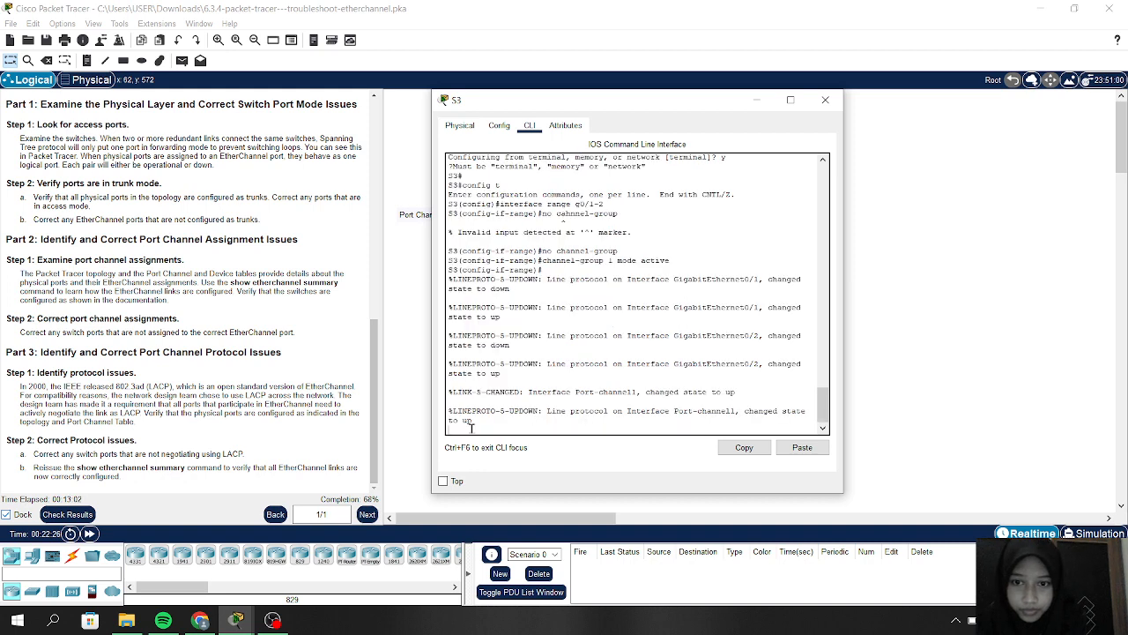
{"action": "key", "text": "Return"}
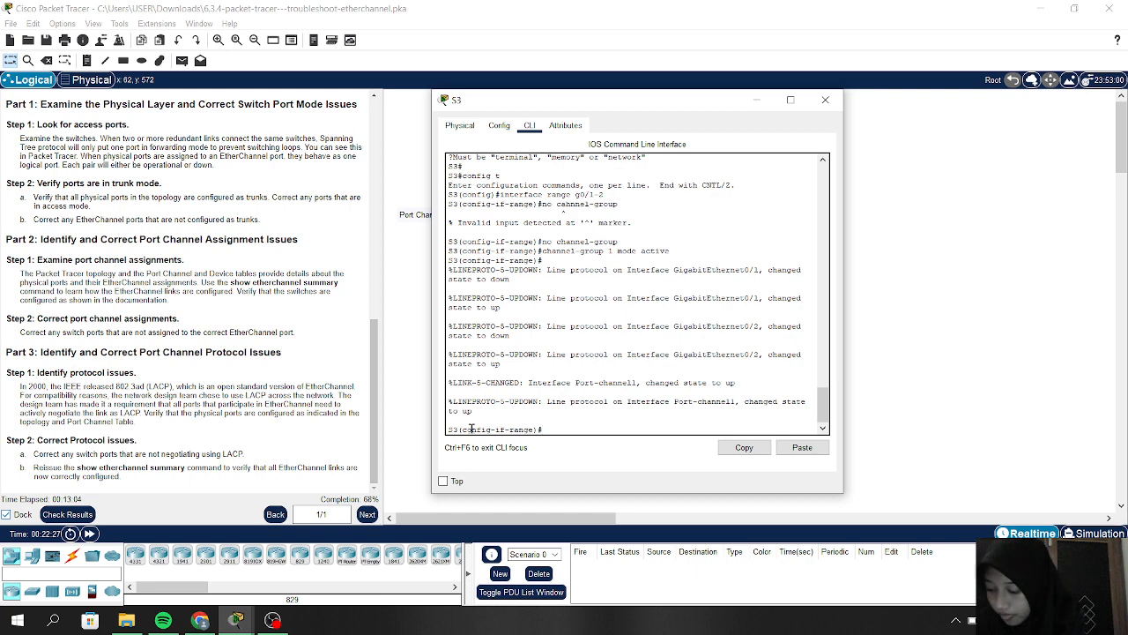
{"action": "key", "text": "Up"}
{"action": "key", "text": "Up"}
{"action": "key", "text": "Up"}
{"action": "key", "text": "Up"}
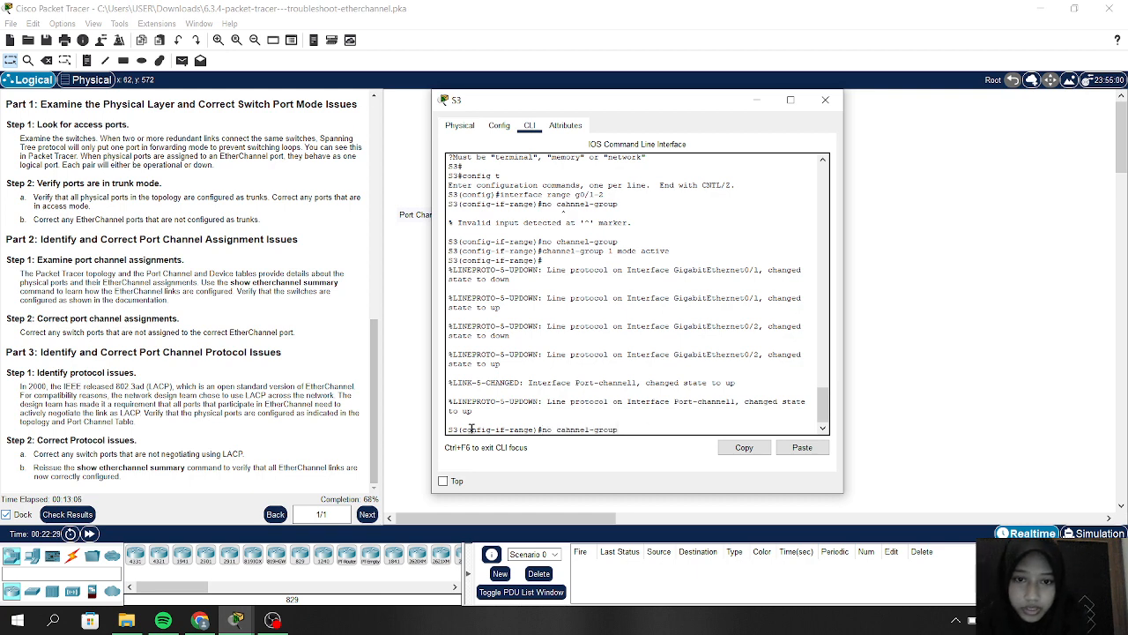
Step: Select S3 ports F0/21-22, clear their channel group, and add them to channel-group 6 mode active
{"action": "key", "text": "BackSpace"}
{"action": "key", "text": "BackSpace"}
{"action": "key", "text": "BackSpace"}
{"action": "key", "text": "BackSpace"}
{"action": "key", "text": "BackSpace"}
{"action": "key", "text": "BackSpace"}
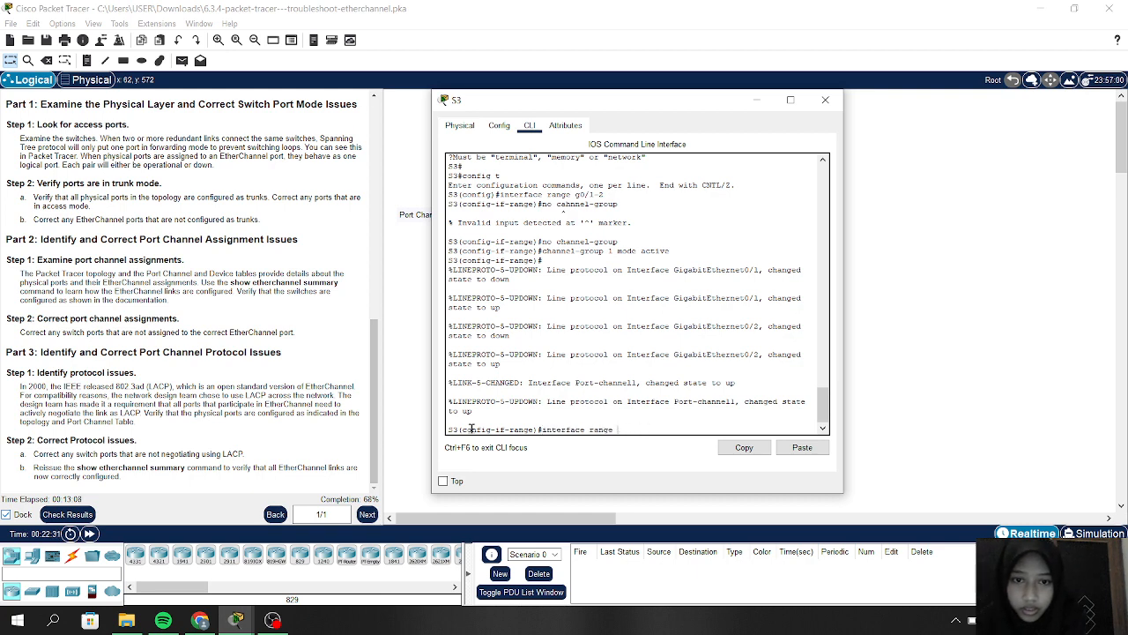
{"action": "type", "text": "f"}
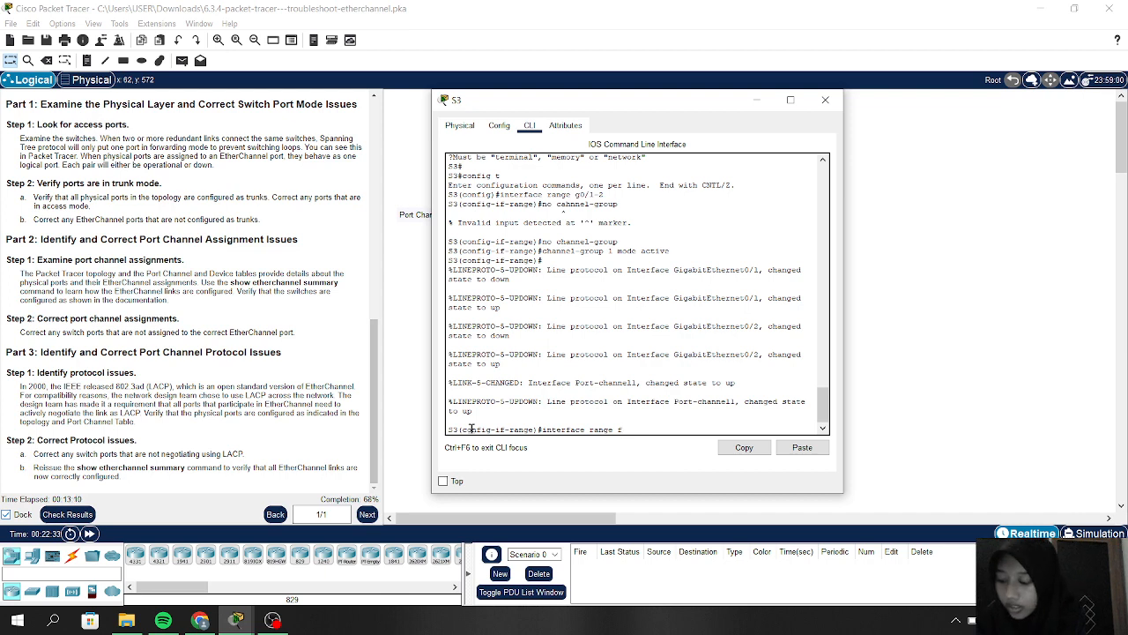
{"action": "type", "text": "0/"}
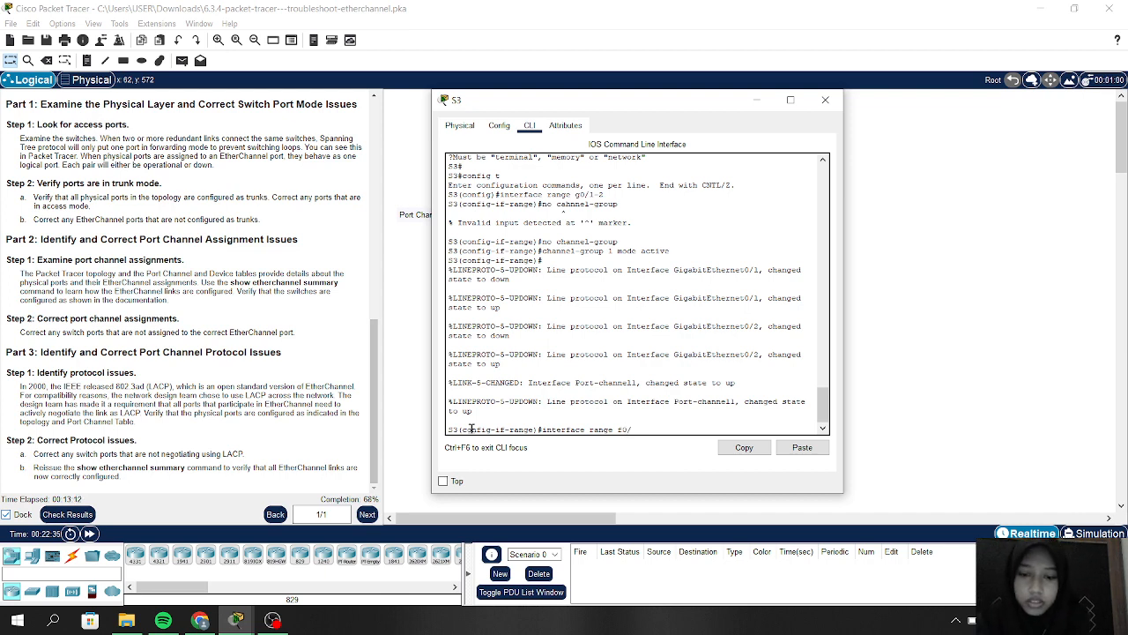
{"action": "type", "text": "21-22"}
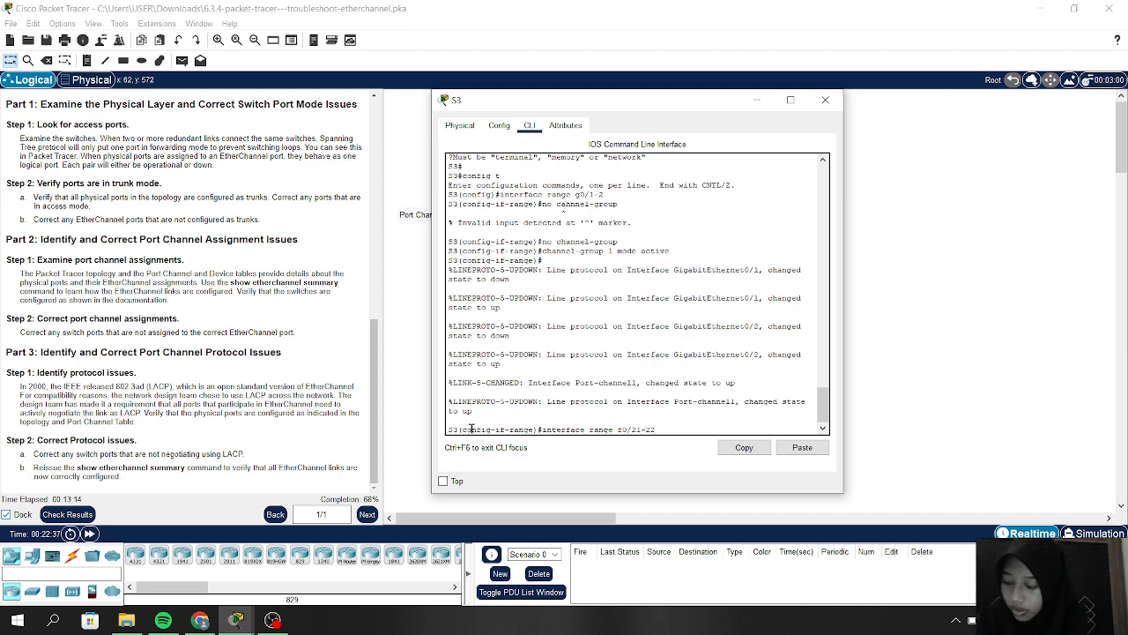
{"action": "key", "text": "Return"}
{"action": "type", "text": "no channel-group"}
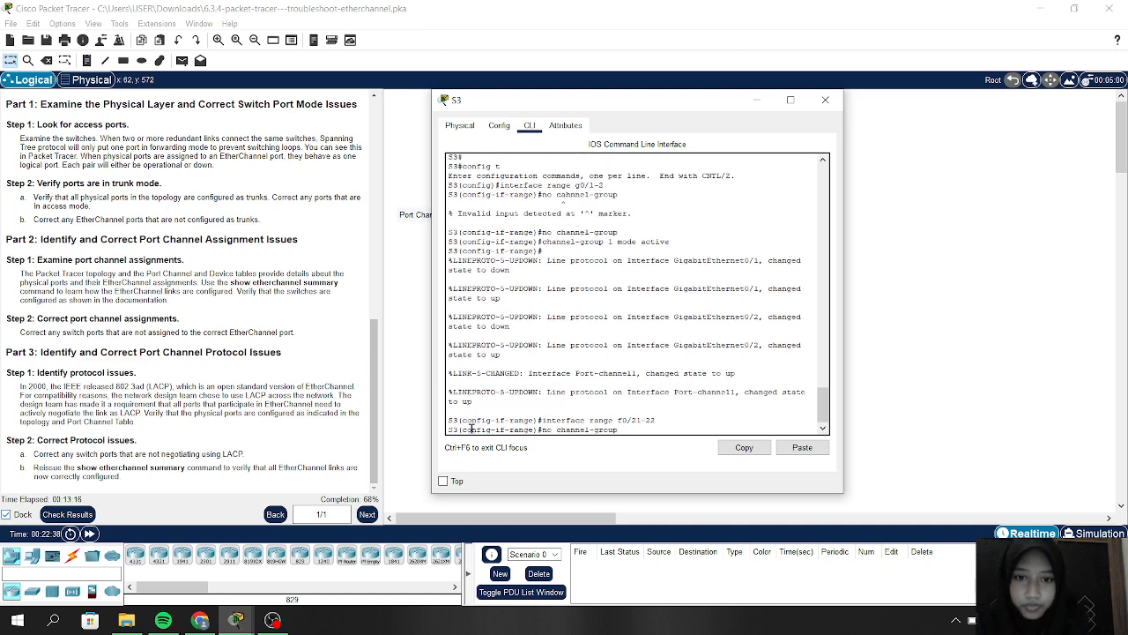
{"action": "key", "text": "Return"}
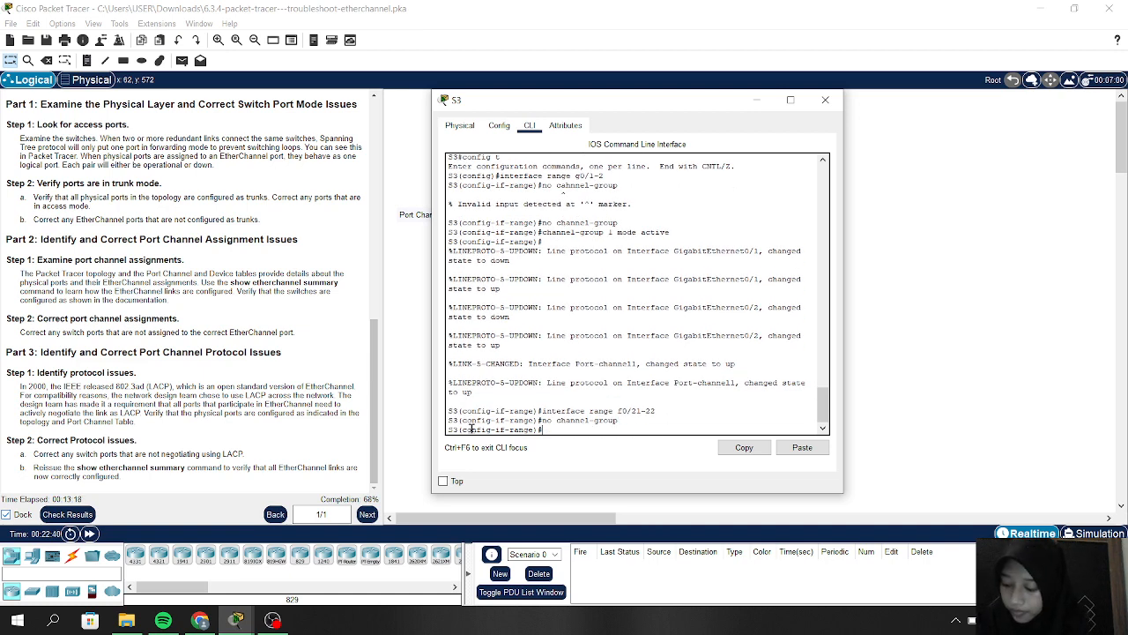
{"action": "key", "text": "Up"}
{"action": "key", "text": "Up"}
{"action": "key", "text": "Up"}
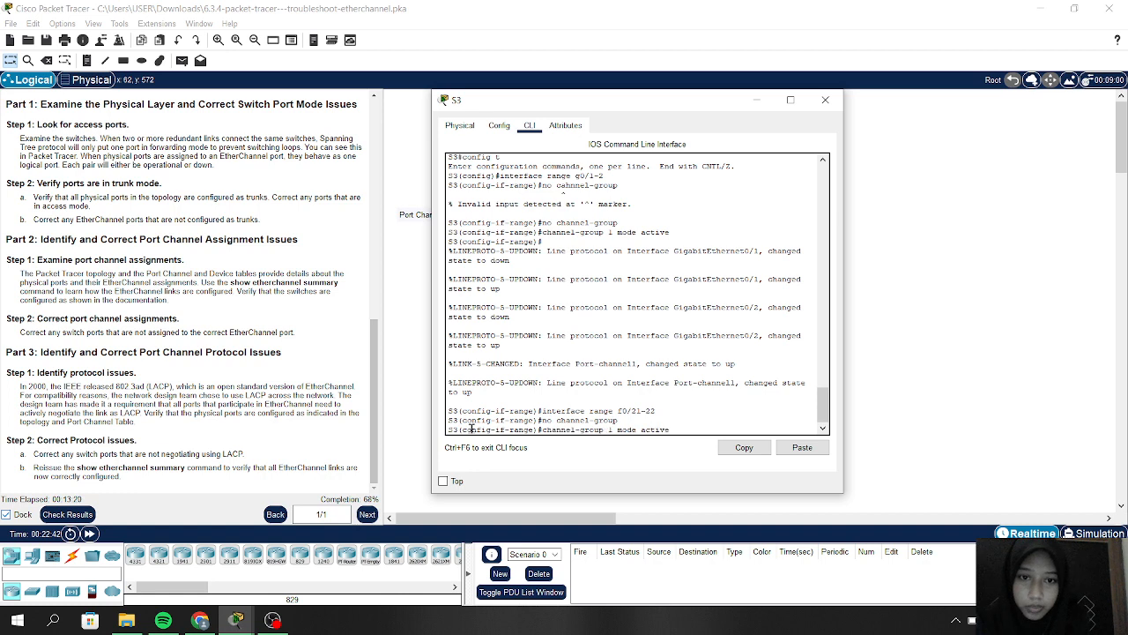
{"action": "key", "text": "Left"}
{"action": "key", "text": "Left"}
{"action": "key", "text": "Left"}
{"action": "key", "text": "Left"}
{"action": "key", "text": "Left"}
{"action": "key", "text": "Left"}
{"action": "key", "text": "Left"}
{"action": "key", "text": "Left"}
{"action": "key", "text": "Left"}
{"action": "key", "text": "Left"}
{"action": "key", "text": "Left"}
{"action": "key", "text": "Left"}
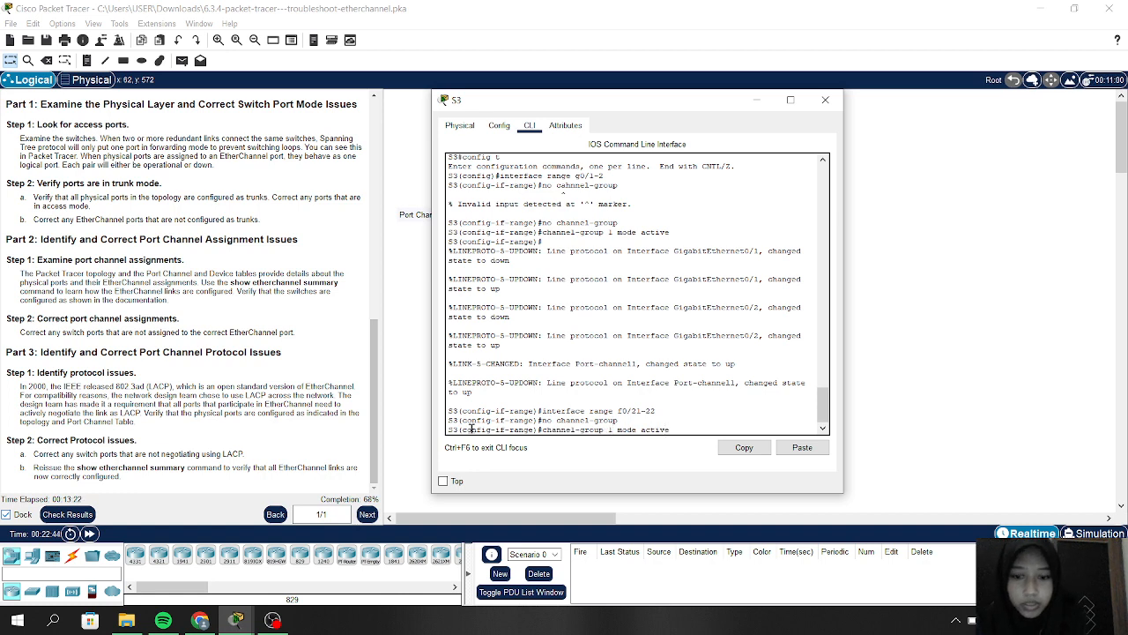
{"action": "key", "text": "BackSpace"}
{"action": "type", "text": "3"}
{"action": "key", "text": "Return"}
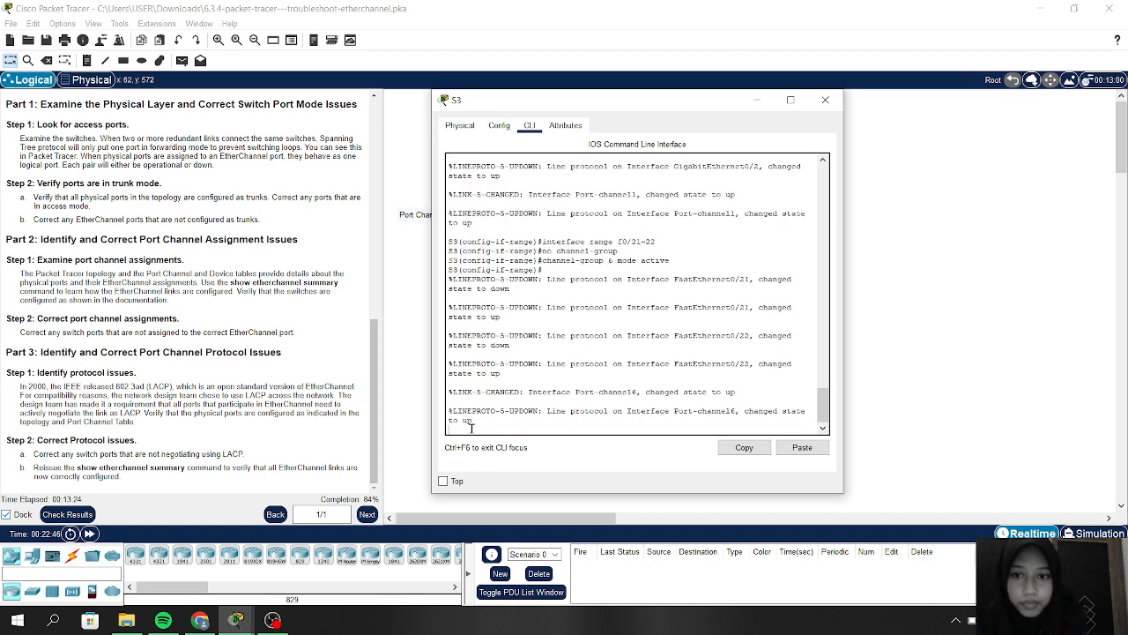
{"action": "key", "text": "Return"}
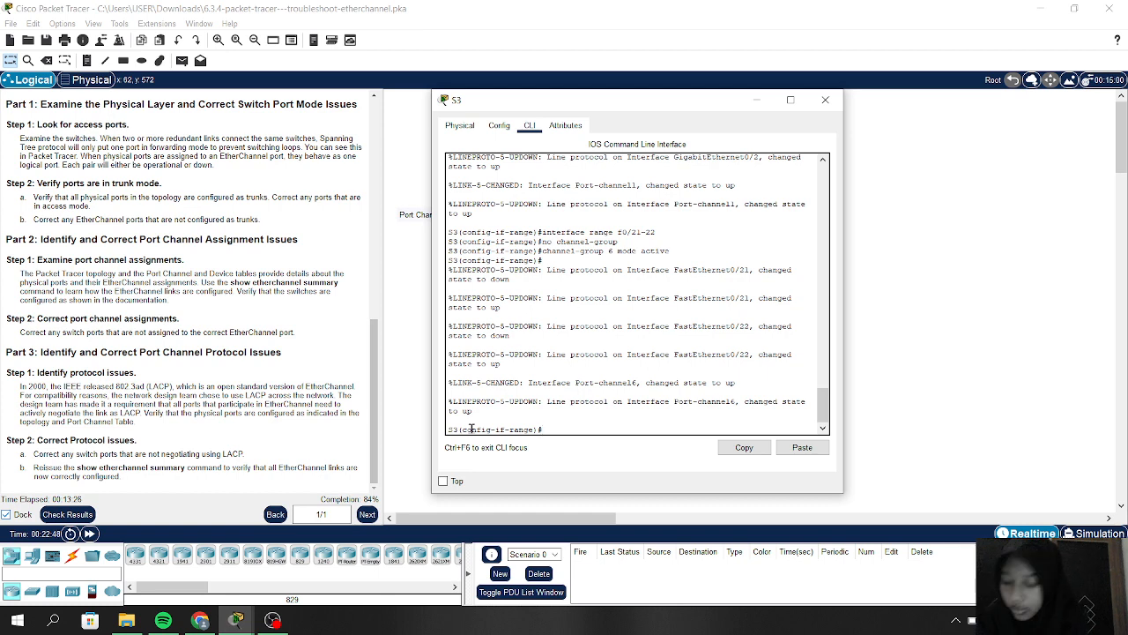
Step: Select S3 ports F0/23-24 and remove them from their channel group with 'no channel-group'
{"action": "key", "text": "Up"}
{"action": "key", "text": "Up"}
{"action": "key", "text": "Up"}
{"action": "key", "text": "Up"}
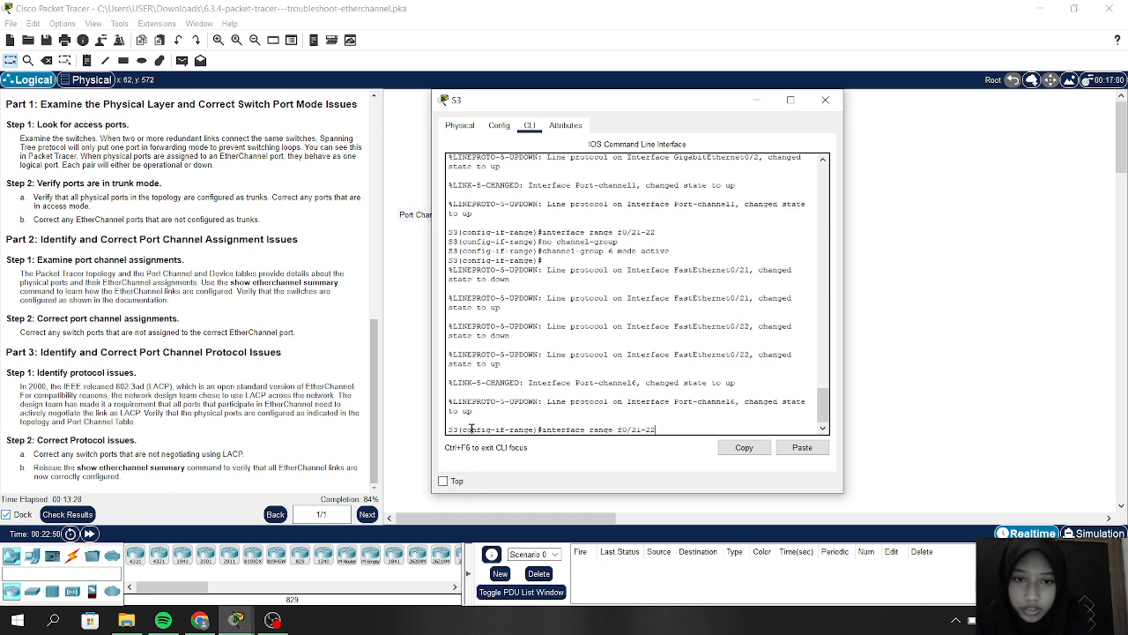
{"action": "key", "text": "Down"}
{"action": "key", "text": "BackSpace"}
{"action": "key", "text": "BackSpace"}
{"action": "key", "text": "BackSpace"}
{"action": "key", "text": "BackSpace"}
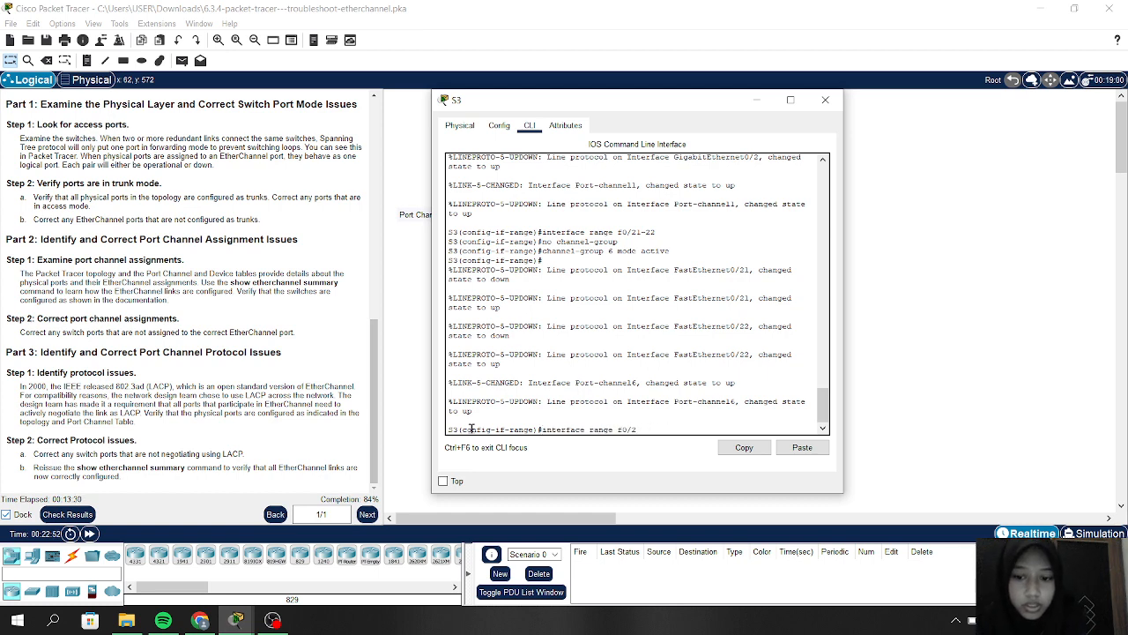
{"action": "key", "text": "BackSpace"}
{"action": "key", "text": "BackSpace"}
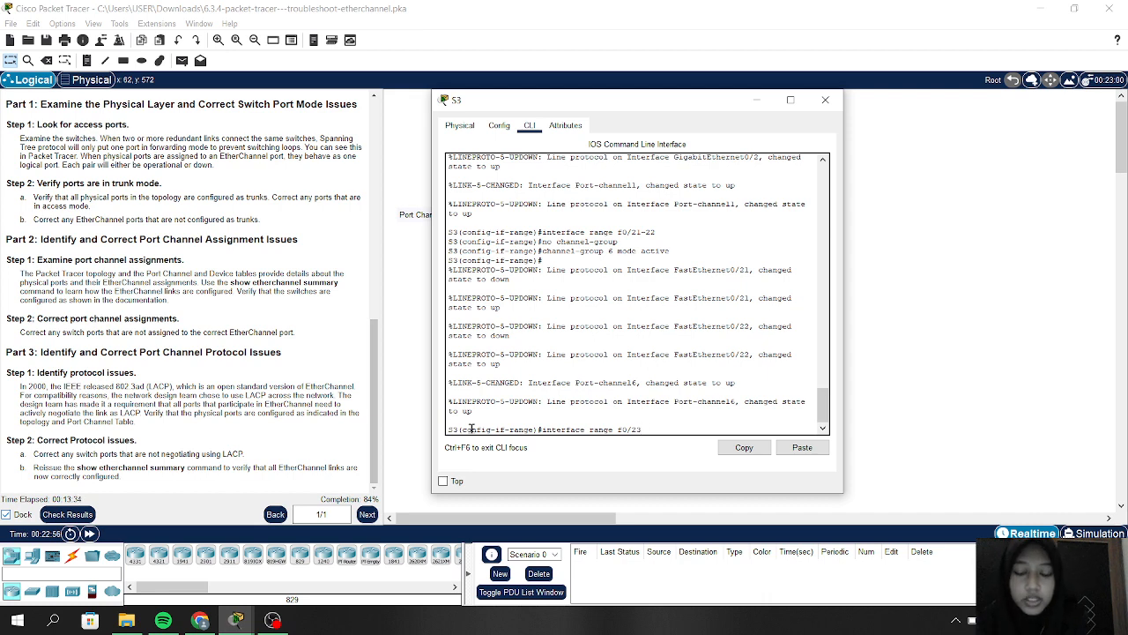
{"action": "type", "text": "3-24"}
{"action": "key", "text": "Return"}
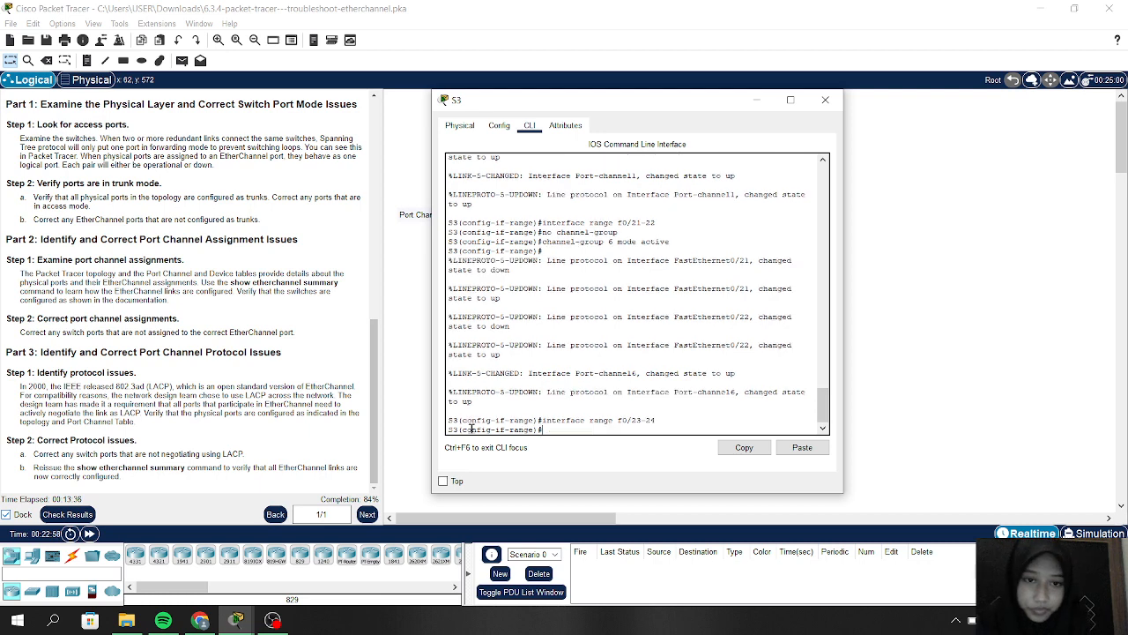
{"action": "key", "text": "Up"}
{"action": "key", "text": "Up"}
{"action": "key", "text": "Up"}
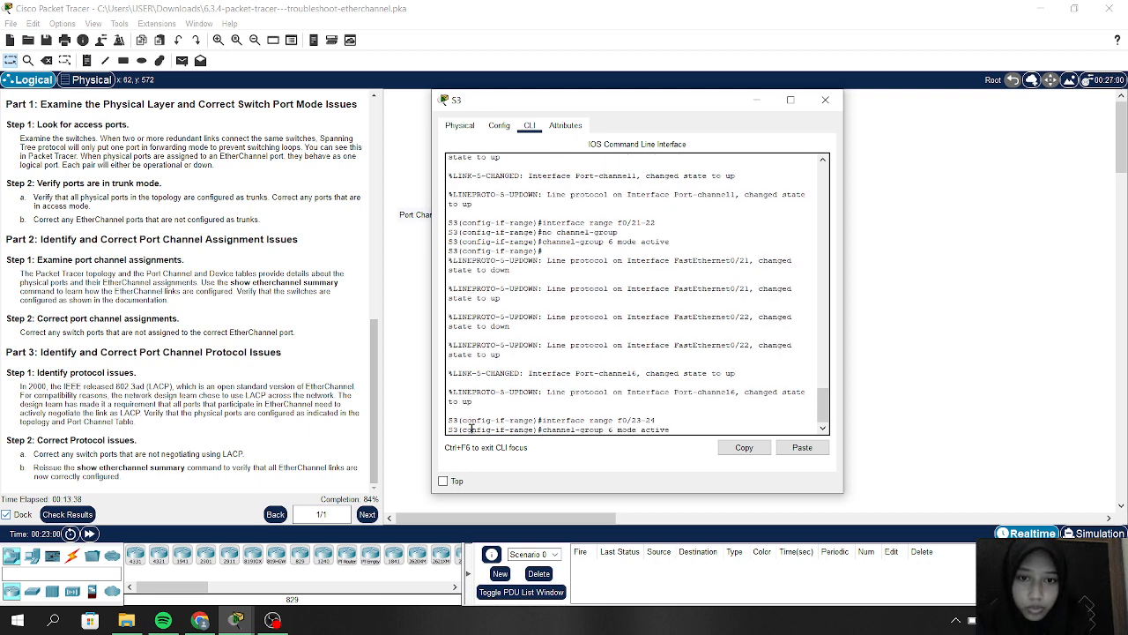
{"action": "key", "text": "Return"}
Step: Recall the 'channel-group 6 mode active' line and erase the 6 to change it to group 4
{"action": "key", "text": "Up"}
{"action": "key", "text": "Up"}
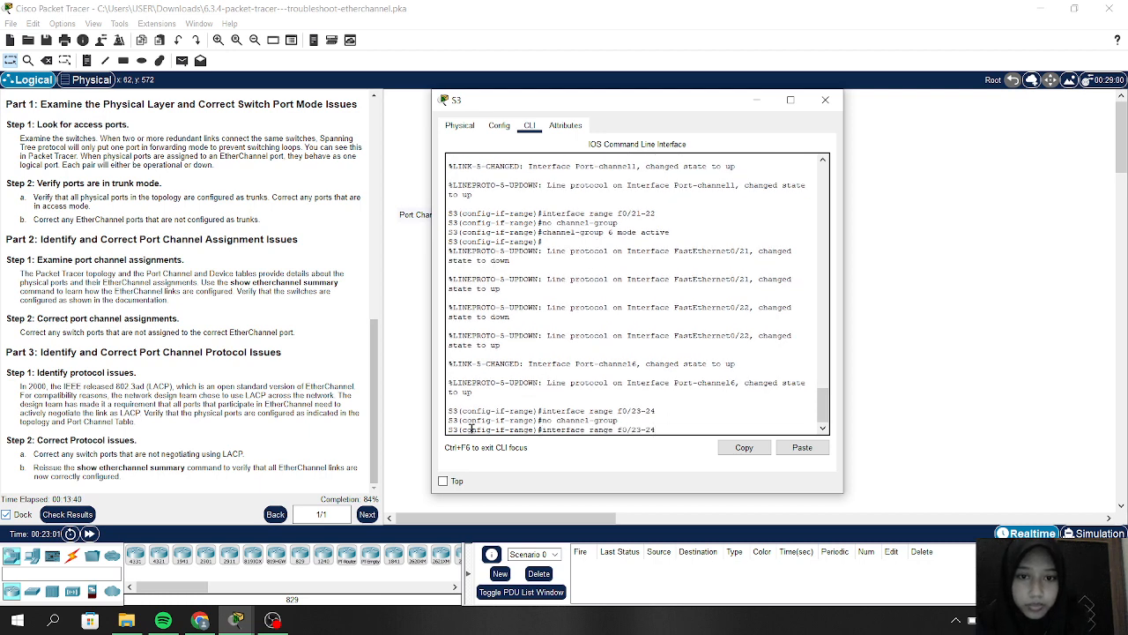
{"action": "key", "text": "Up"}
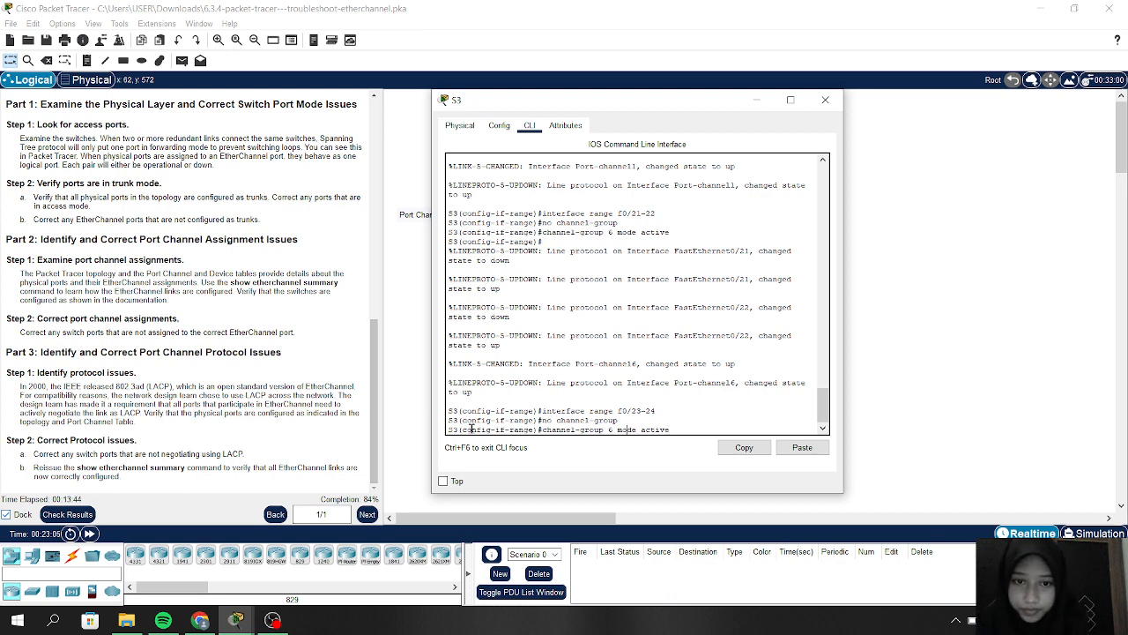
{"action": "key", "text": "Left"}
{"action": "key", "text": "Left"}
{"action": "key", "text": "Left"}
{"action": "key", "text": "Left"}
{"action": "key", "text": "Left"}
{"action": "key", "text": "Left"}
{"action": "key", "text": "Left"}
{"action": "key", "text": "Left"}
{"action": "key", "text": "Left"}
{"action": "key", "text": "Left"}
{"action": "key", "text": "Left"}
{"action": "key", "text": "Left"}
{"action": "key", "text": "BackSpace"}
Step: Put S3's F0/23–24 into channel-group 4 mode active, bringing LACP Port-channel4 up
{"action": "type", "text": "4"}
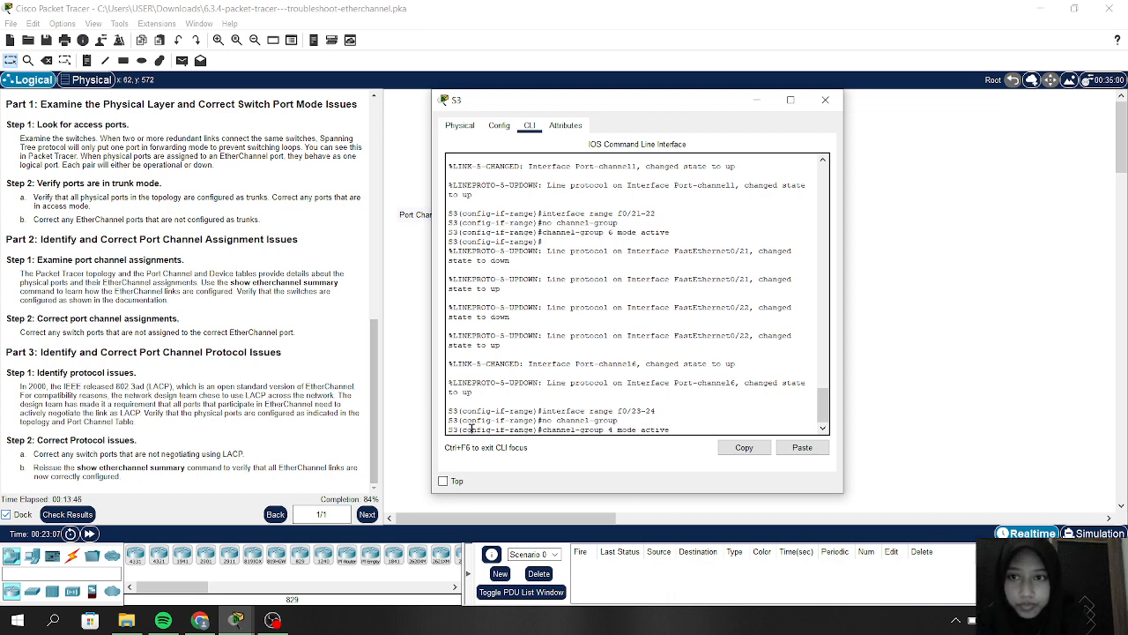
{"action": "scroll", "coordinate": [241, 326], "scroll_direction": "up", "scroll_amount": 15}
{"action": "scroll", "coordinate": [241, 326], "scroll_direction": "down", "scroll_amount": 6}
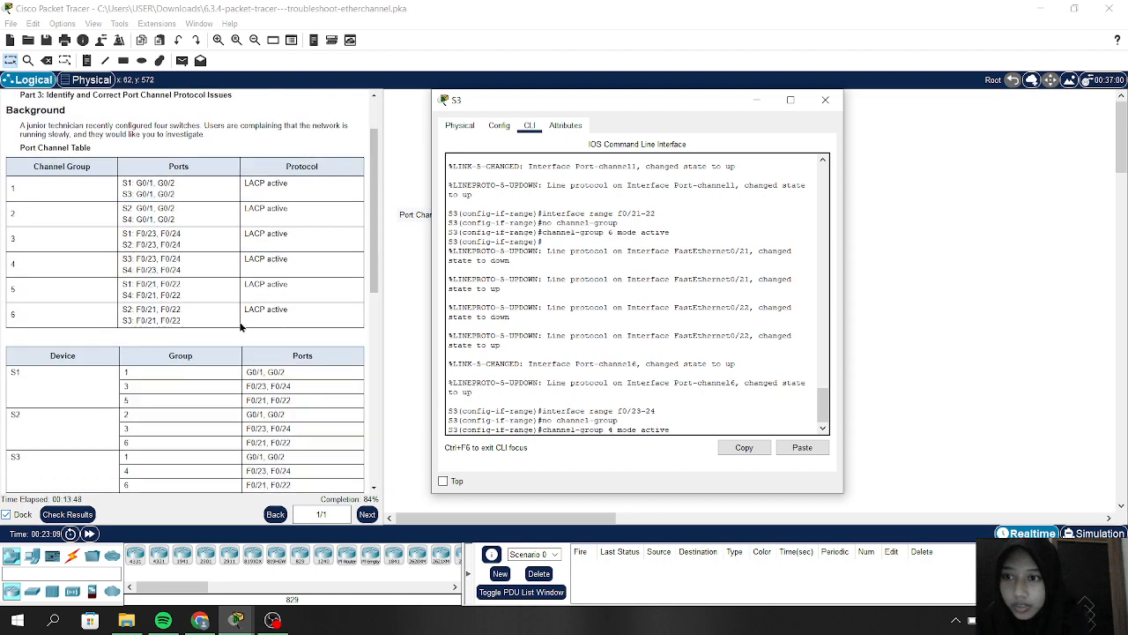
{"action": "scroll", "coordinate": [240, 326], "scroll_direction": "down", "scroll_amount": 1}
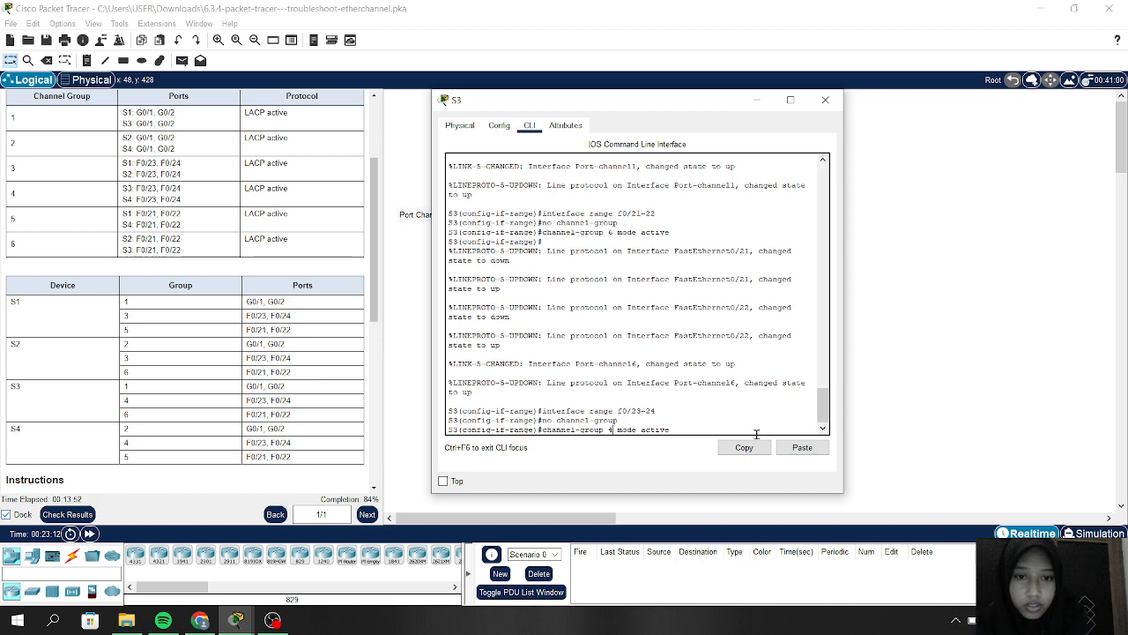
{"action": "key", "text": "Return"}
{"action": "key", "text": "Return"}
{"action": "key", "text": "Return"}
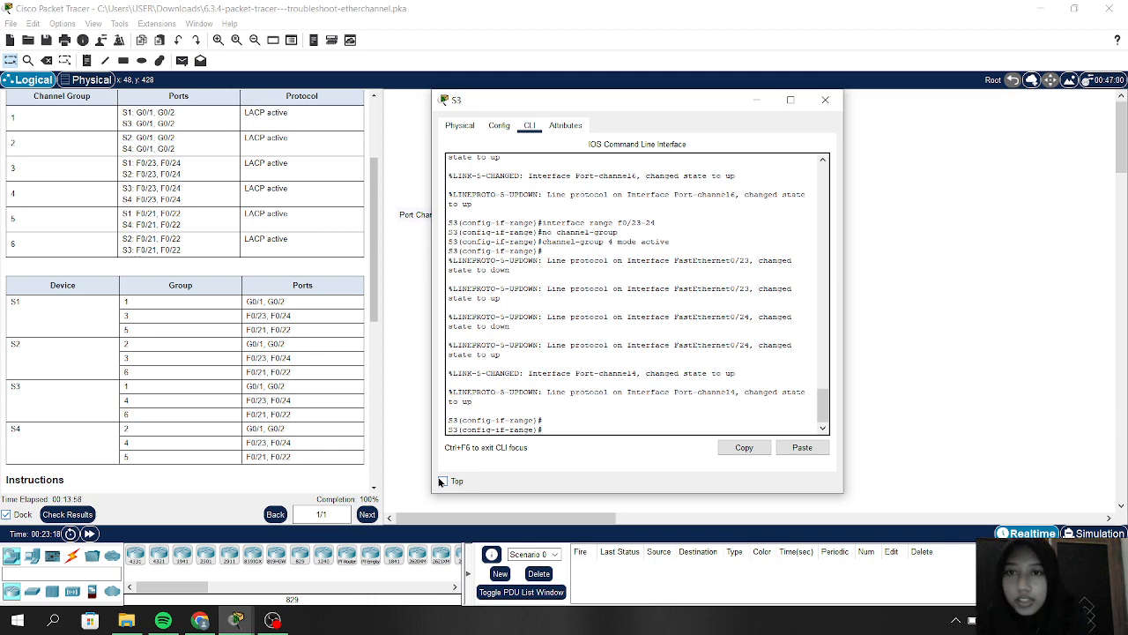
{"action": "scroll", "coordinate": [271, 350], "scroll_direction": "down", "scroll_amount": 5}
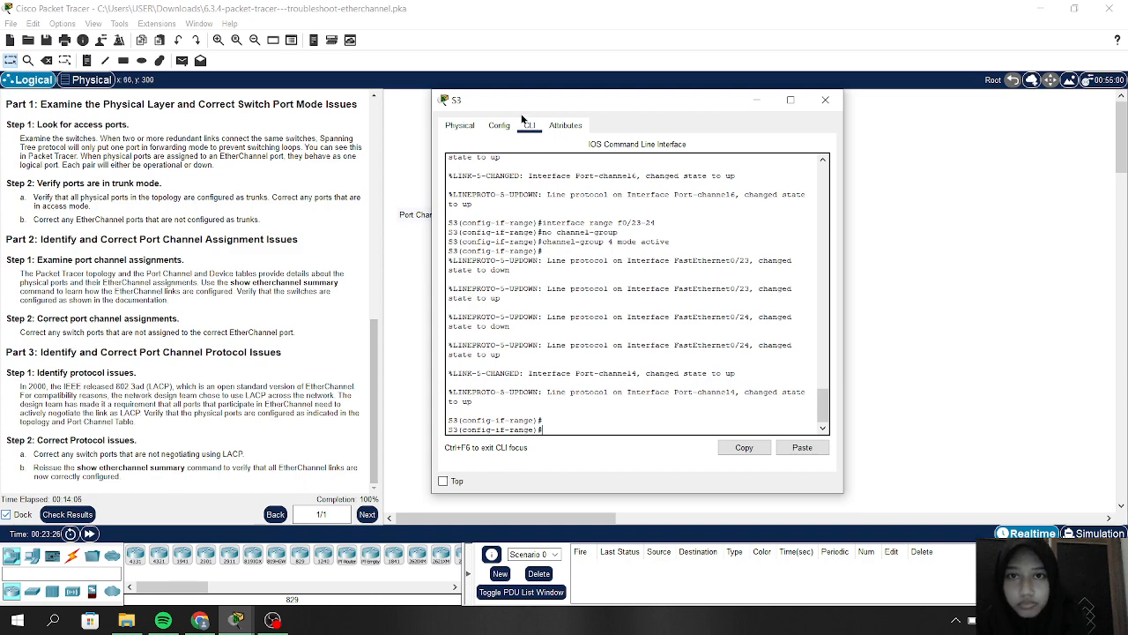
Step: Shift S3's configuration window up and right to uncover the S1–S4 topology
{"action": "left_click_drag", "start_coordinate": [502, 102], "coordinate": [615, 71]}
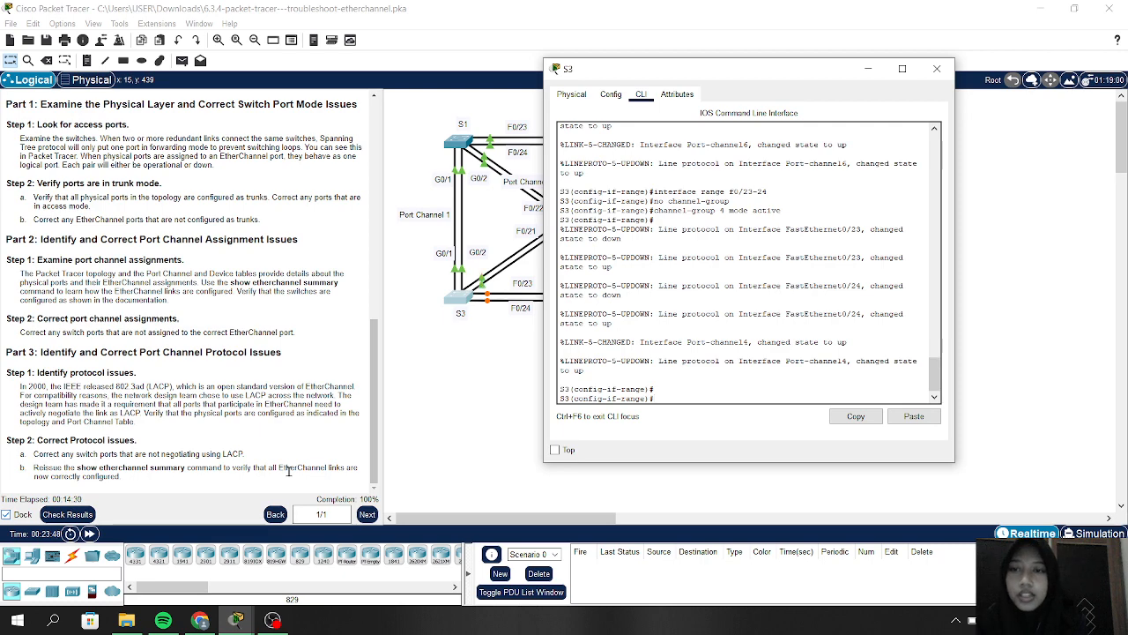
{"action": "scroll", "coordinate": [214, 372], "scroll_direction": "up", "scroll_amount": 10}
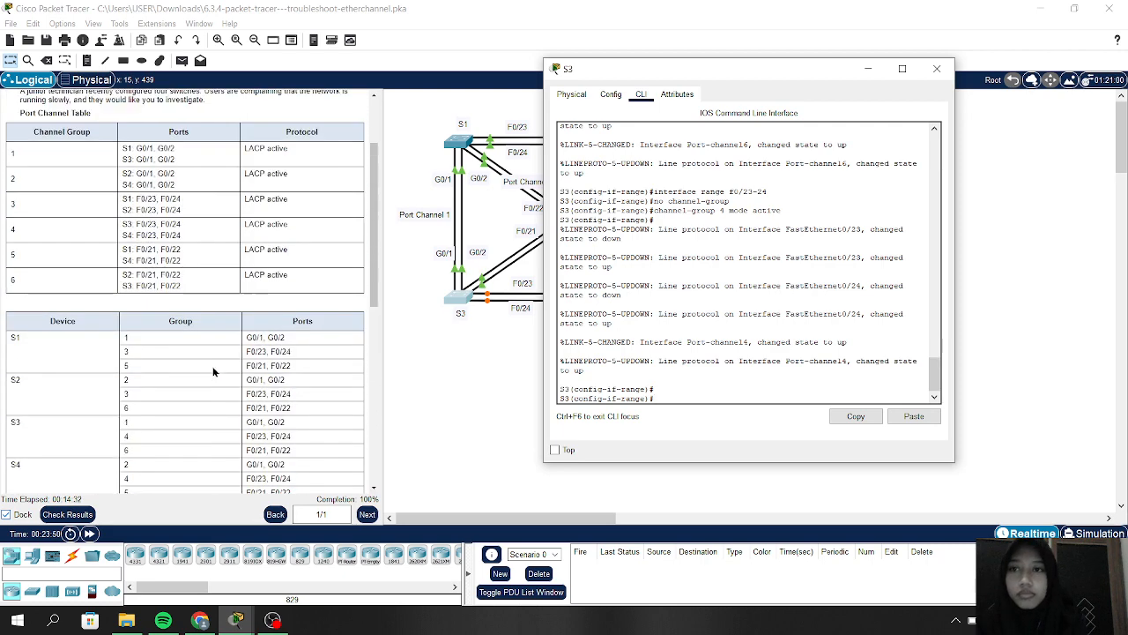
{"action": "scroll", "coordinate": [213, 372], "scroll_direction": "up", "scroll_amount": 2}
Step: Exit S3 from interface and global configuration back to the privileged prompt
{"action": "left_click", "coordinate": [644, 399]}
{"action": "type", "text": "e"}
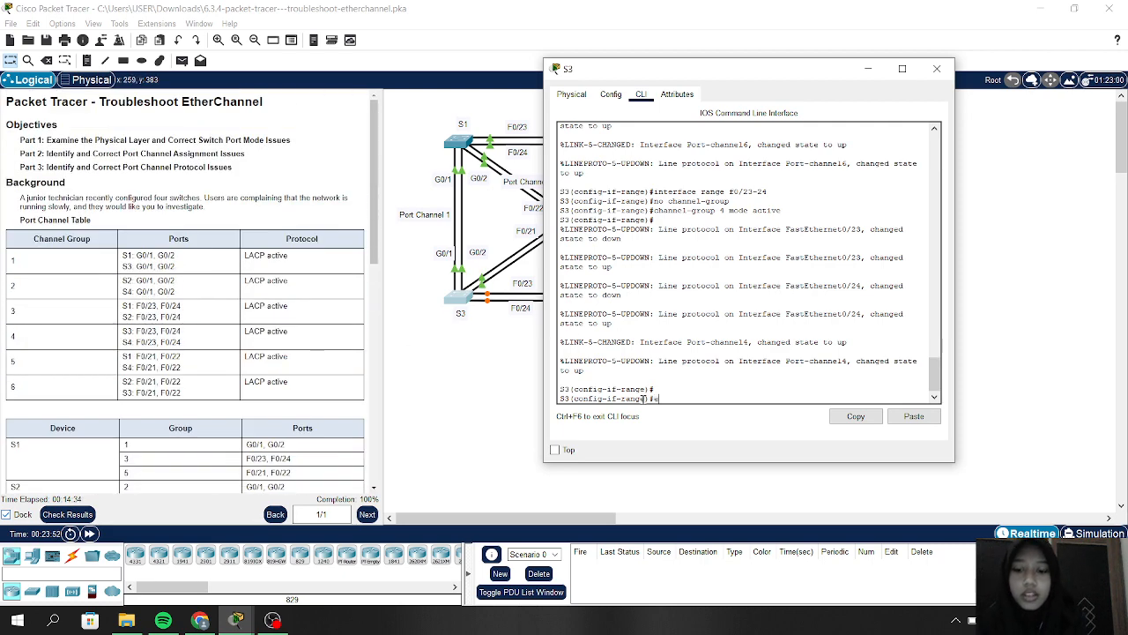
{"action": "type", "text": "x"}
{"action": "key", "text": "Return"}
{"action": "type", "text": "ex"}
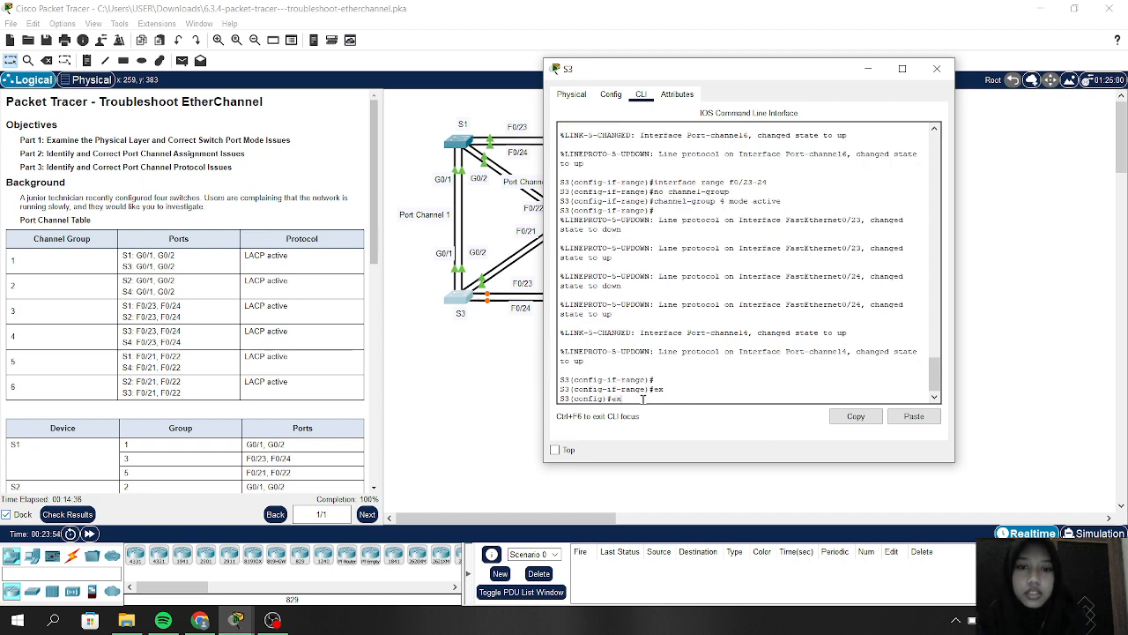
{"action": "key", "text": "Return"}
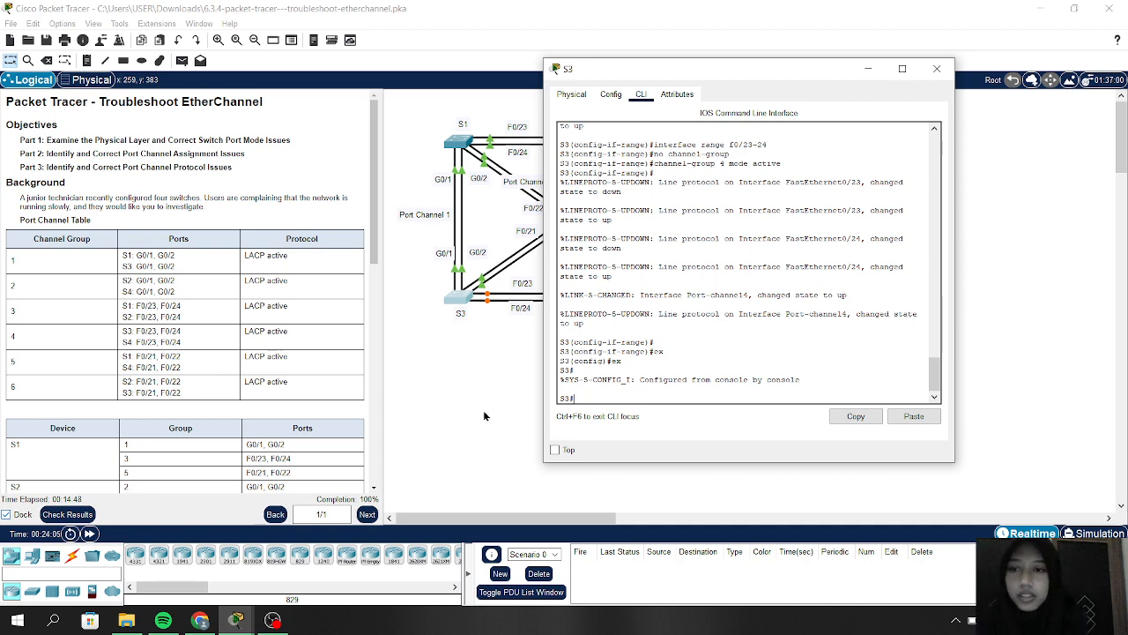
Step: Run show etherchannel summary on S3, correcting the mistyped command
{"action": "scroll", "coordinate": [298, 384], "scroll_direction": "down", "scroll_amount": 10}
{"action": "scroll", "coordinate": [298, 384], "scroll_direction": "down", "scroll_amount": 2}
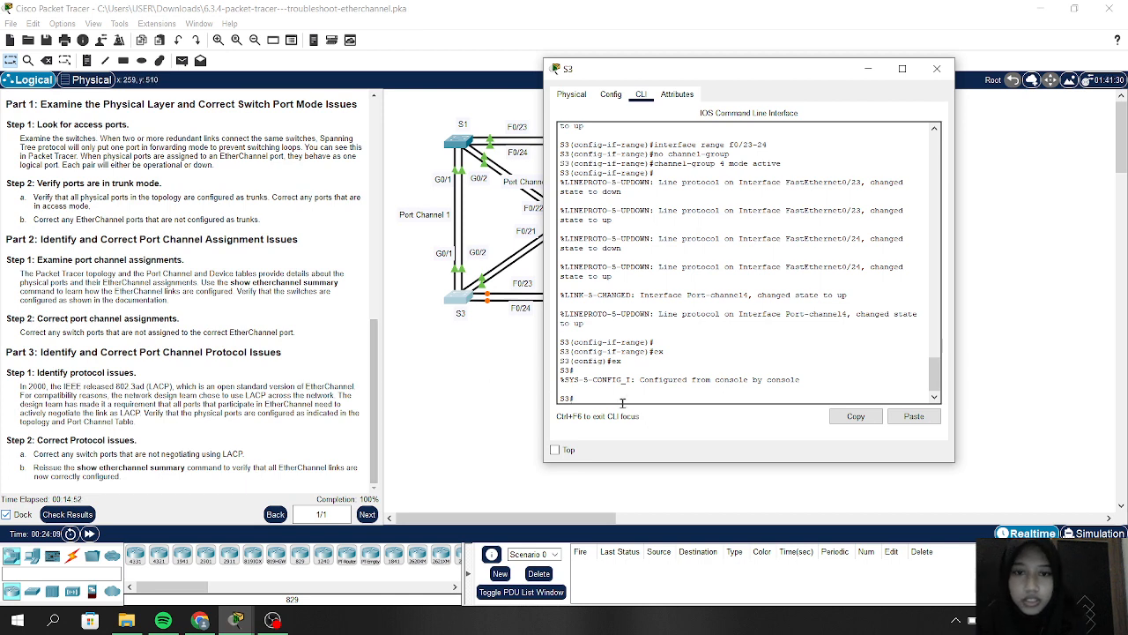
{"action": "type", "text": "show"}
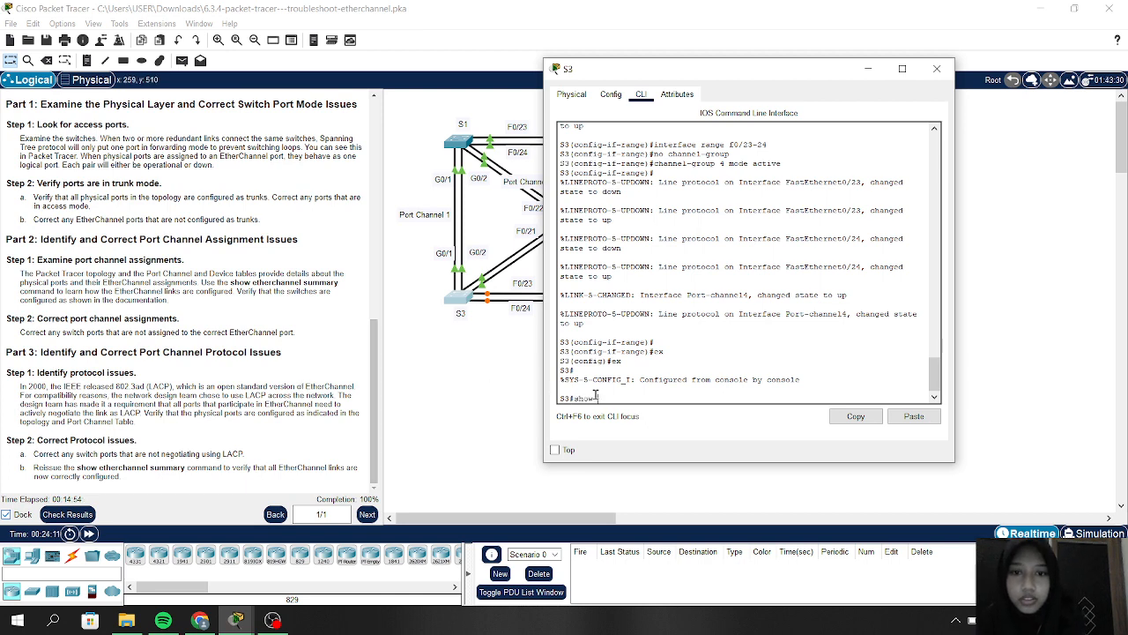
{"action": "type", "text": " etherchanne"}
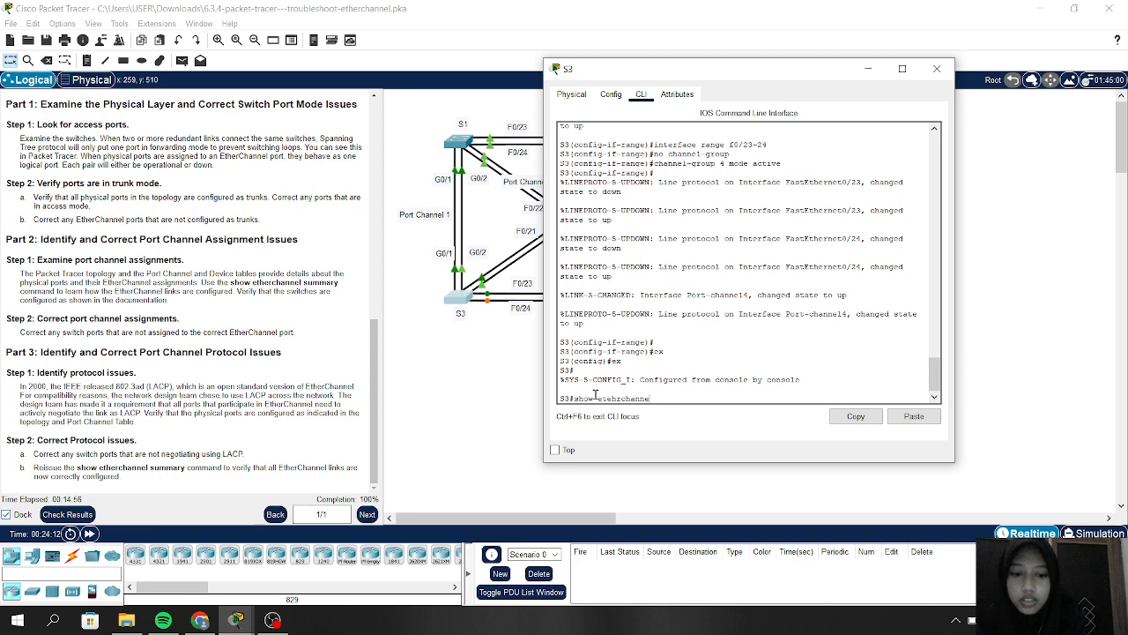
{"action": "type", "text": "l sum"}
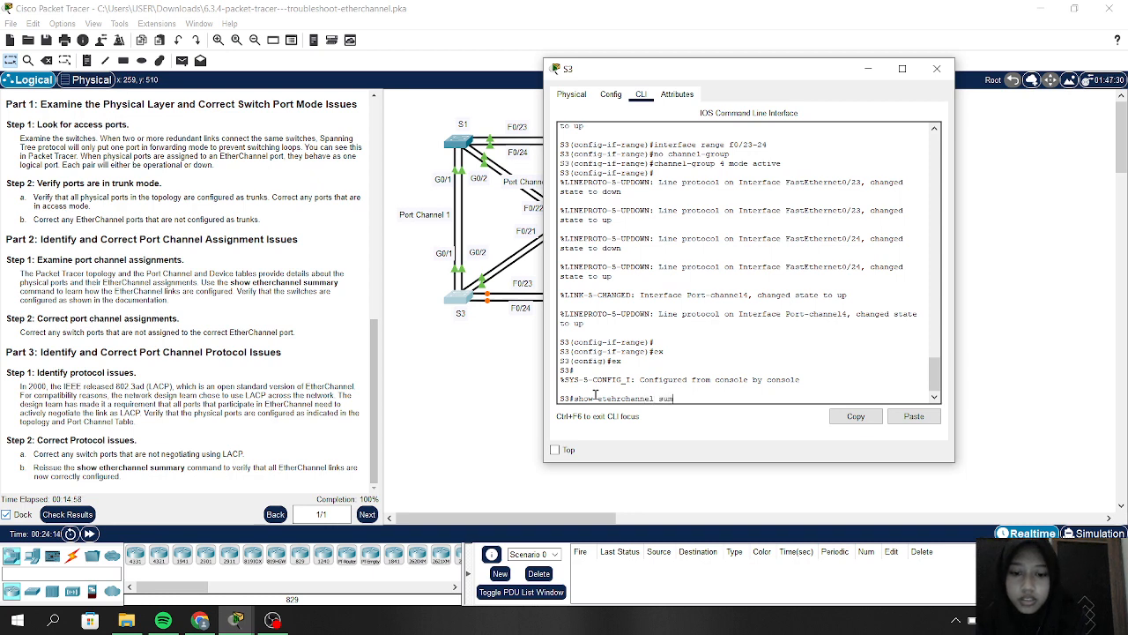
{"action": "type", "text": "mary"}
{"action": "key", "text": "Return"}
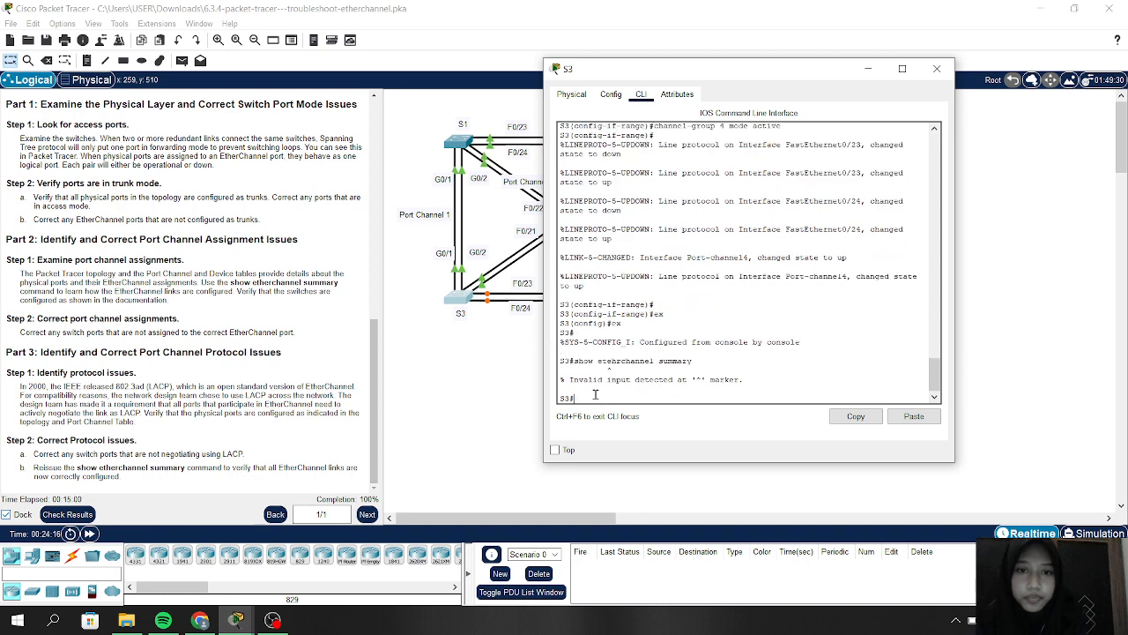
{"action": "key", "text": "Up"}
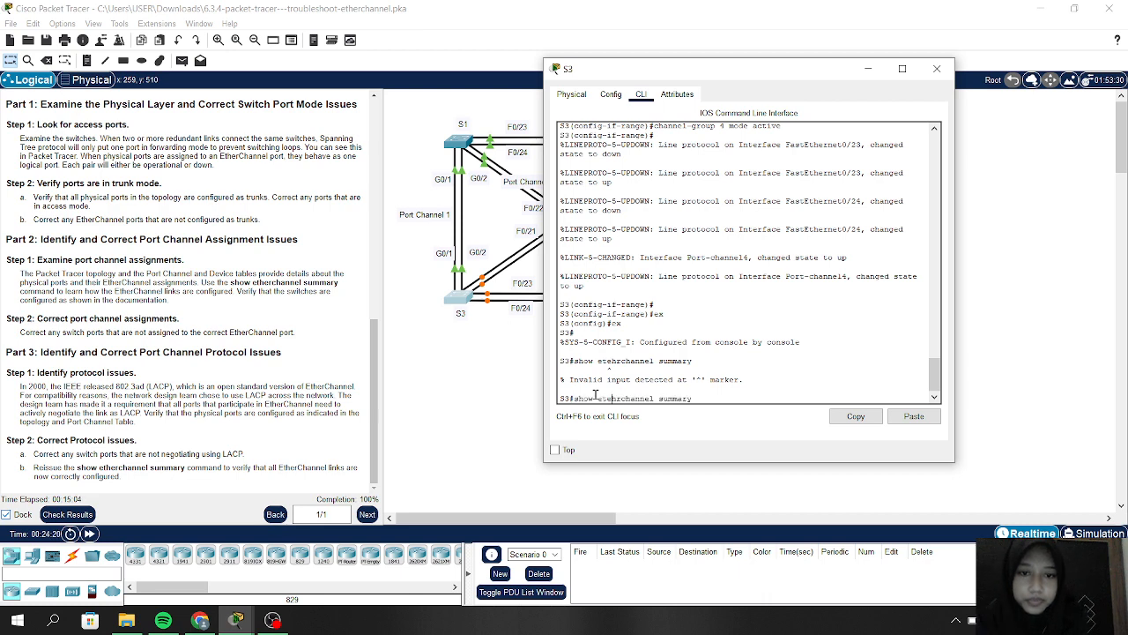
{"action": "key", "text": "BackSpace"}
{"action": "type", "text": "e"}
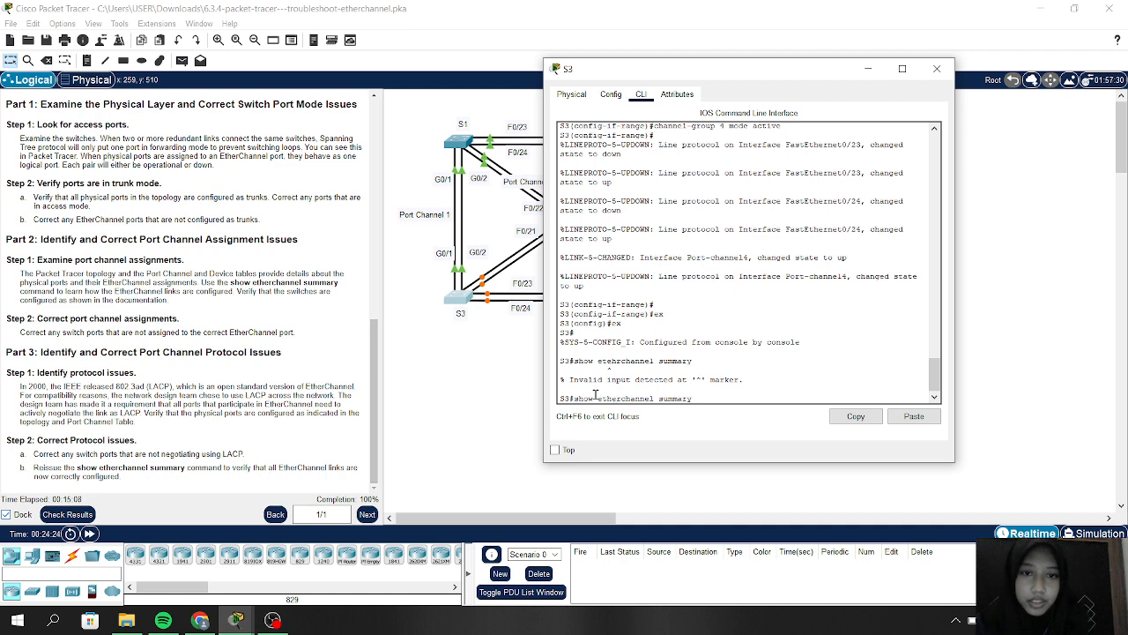
{"action": "key", "text": "Return"}
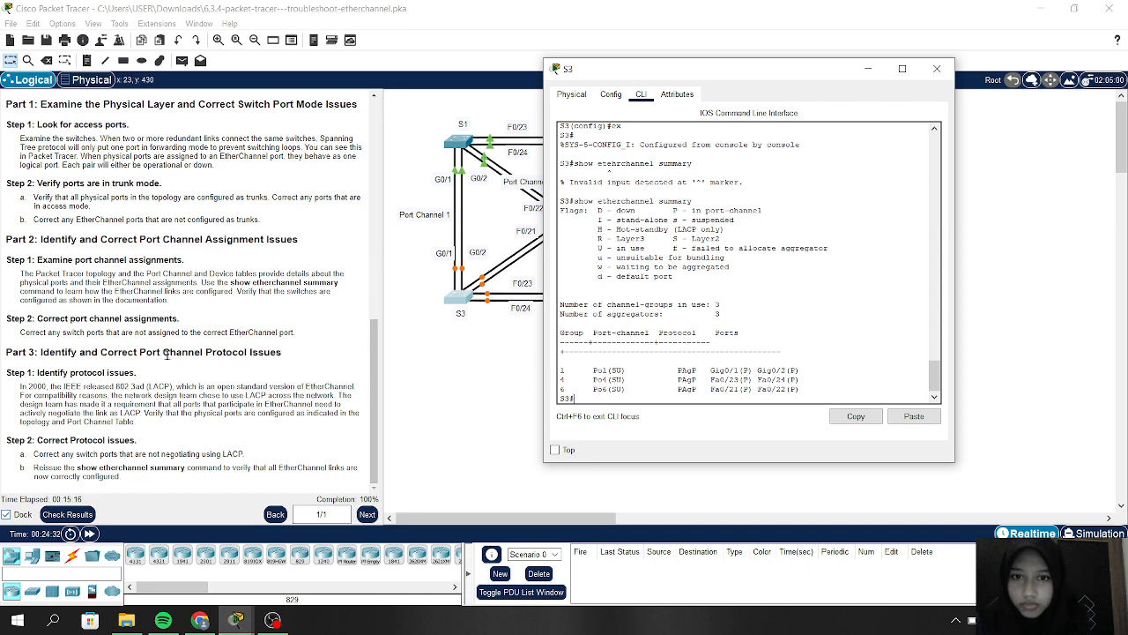
Step: Review S3's summary listing Po1, Po4 and Po6 up, then close S3's window
{"action": "scroll", "coordinate": [171, 363], "scroll_direction": "up", "scroll_amount": 5}
{"action": "scroll", "coordinate": [171, 363], "scroll_direction": "up", "scroll_amount": 2}
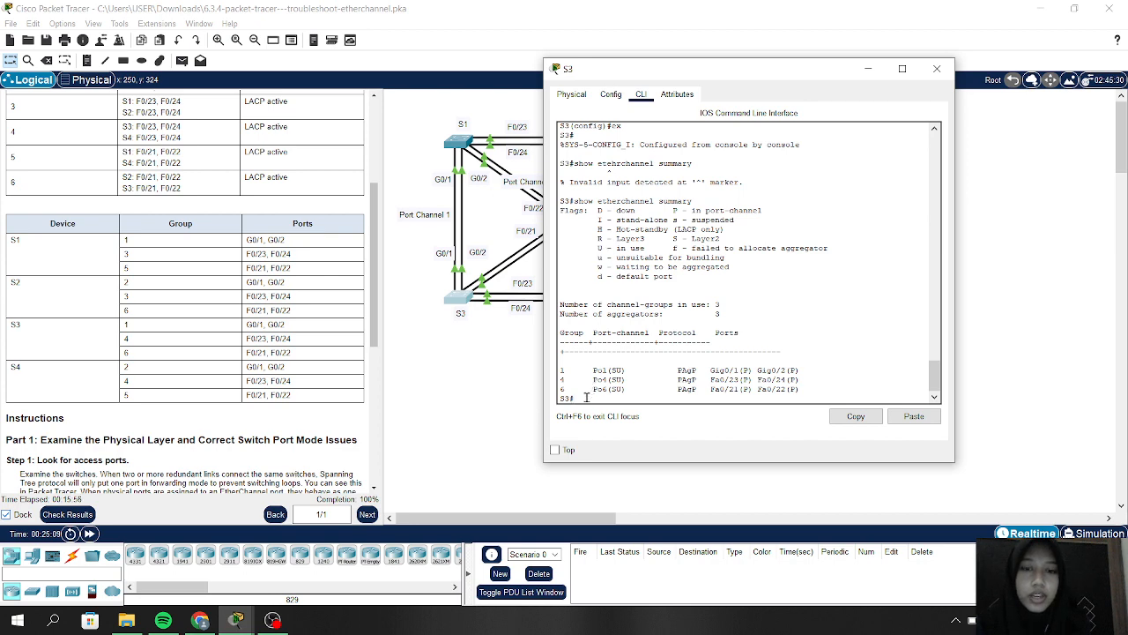
{"action": "left_click", "coordinate": [868, 68]}
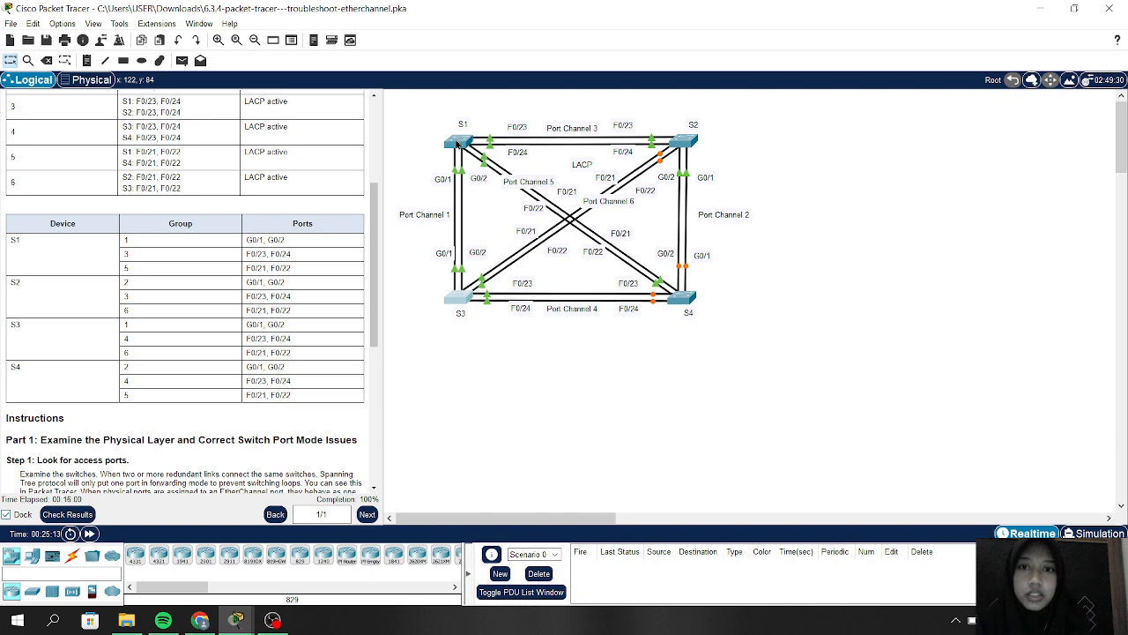
Step: Run show etherchannel summary in S1's CLI, showing Po1, Po3 and Po5 up on LACP
{"action": "left_click", "coordinate": [458, 144]}
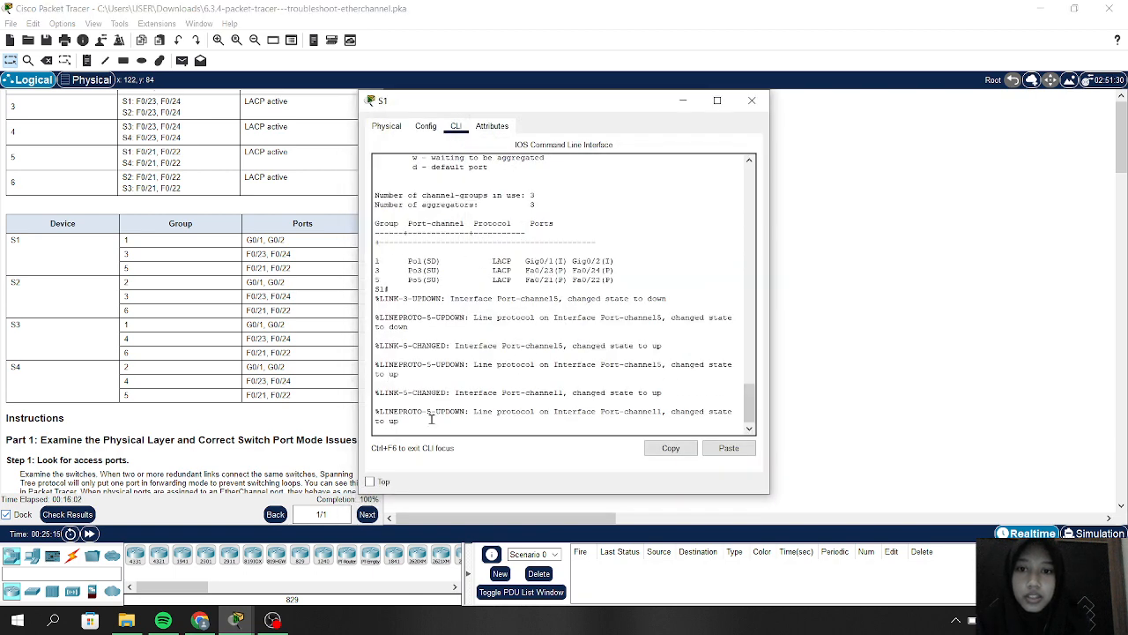
{"action": "key", "text": "Return"}
{"action": "type", "text": "sho"}
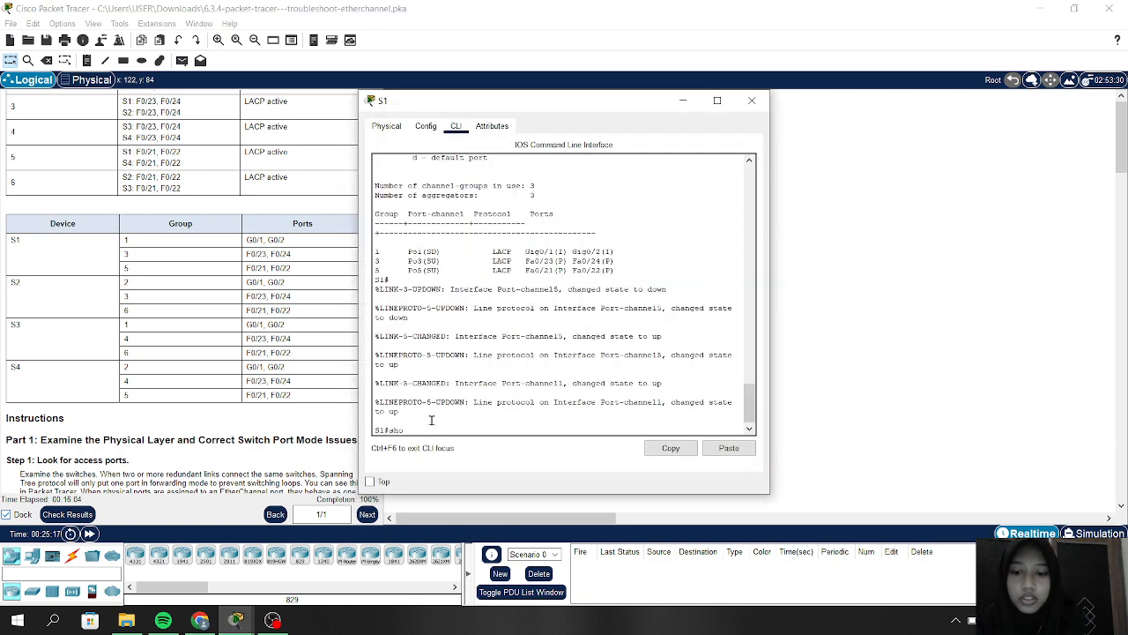
{"action": "type", "text": "w summa"}
{"action": "key", "text": "BackSpace"}
{"action": "key", "text": "BackSpace"}
{"action": "key", "text": "BackSpace"}
{"action": "key", "text": "BackSpace"}
{"action": "type", "text": "ther"}
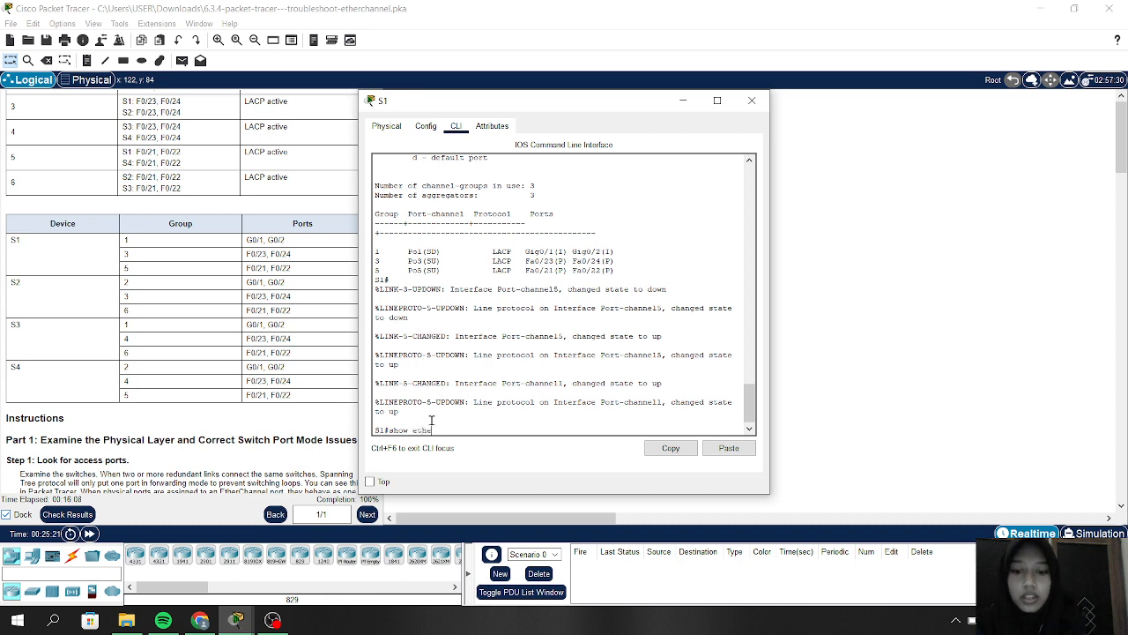
{"action": "type", "text": "channel summa"}
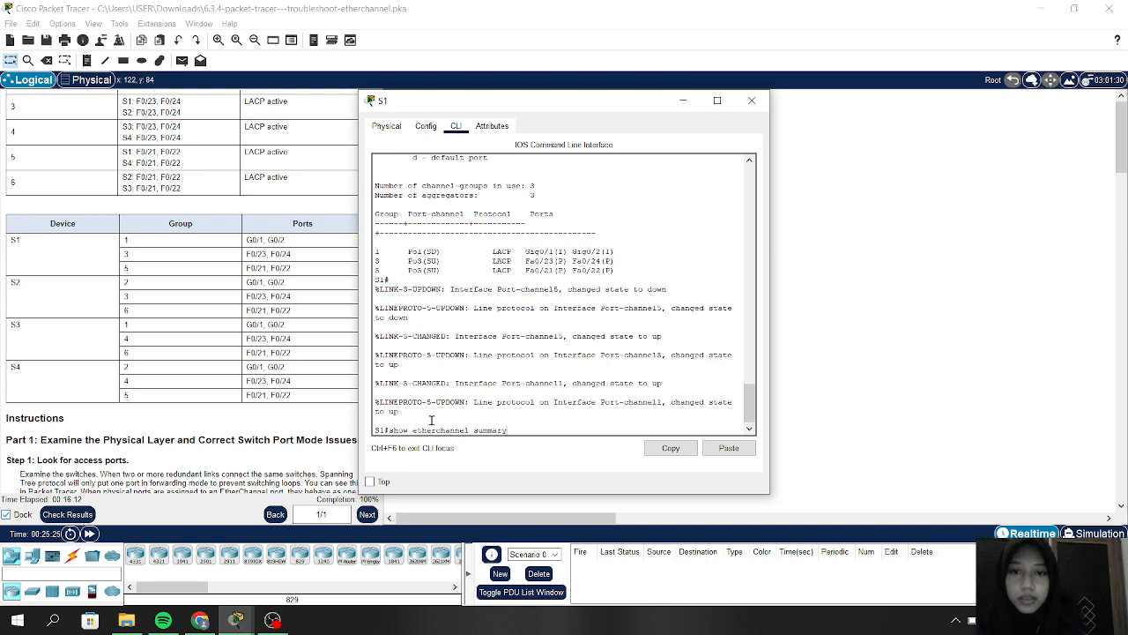
{"action": "type", "text": "ry"}
{"action": "key", "text": "Return"}
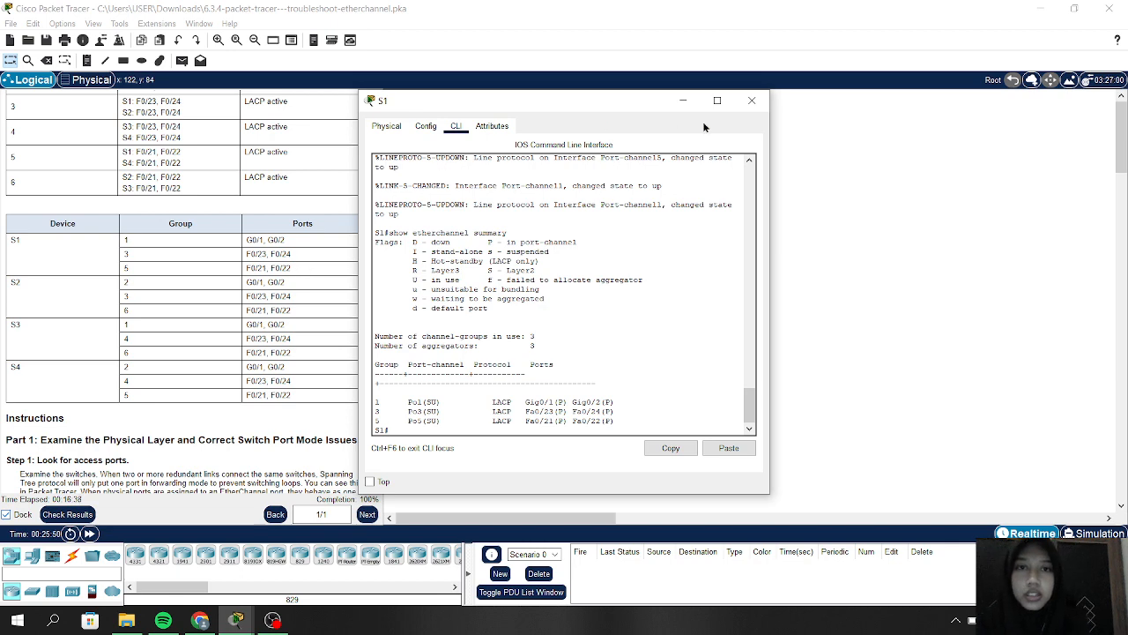
Step: Run show etherchannel summary on S2, confirming Po2, Po3 and Po6 up on LACP
{"action": "left_click", "coordinate": [683, 100]}
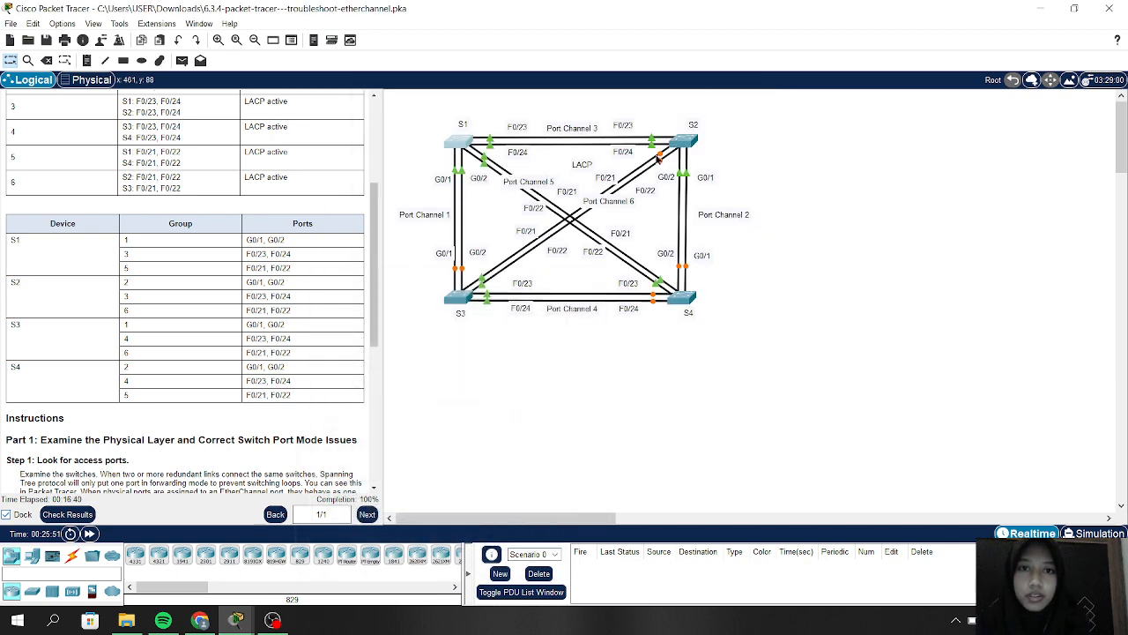
{"action": "left_click", "coordinate": [683, 149]}
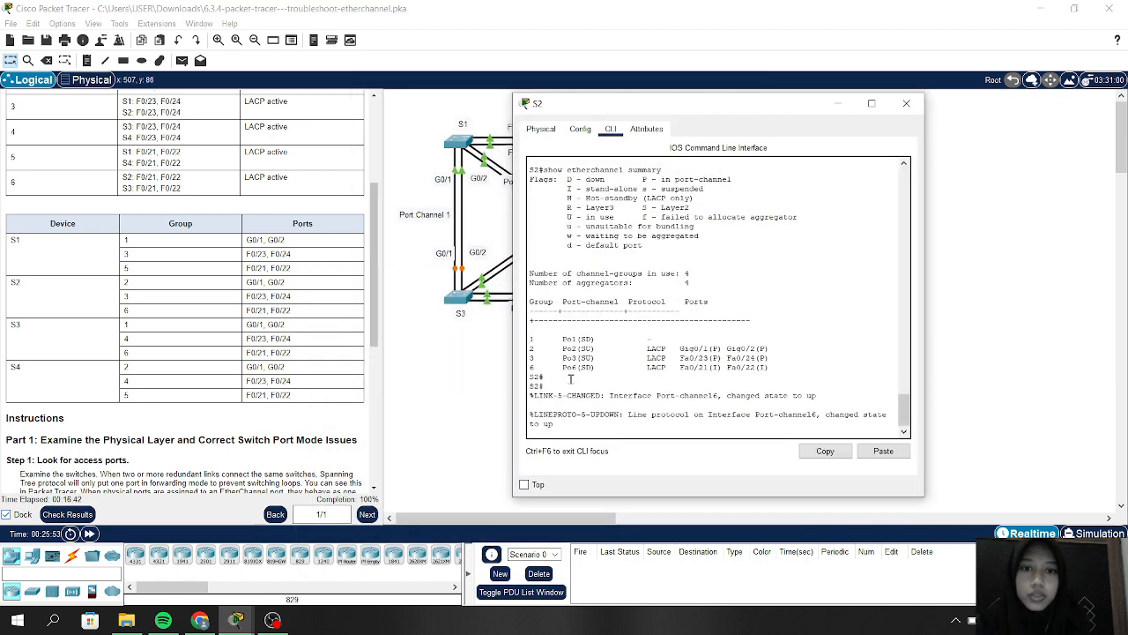
{"action": "key", "text": "Return"}
{"action": "key", "text": "Return"}
{"action": "key", "text": "Return"}
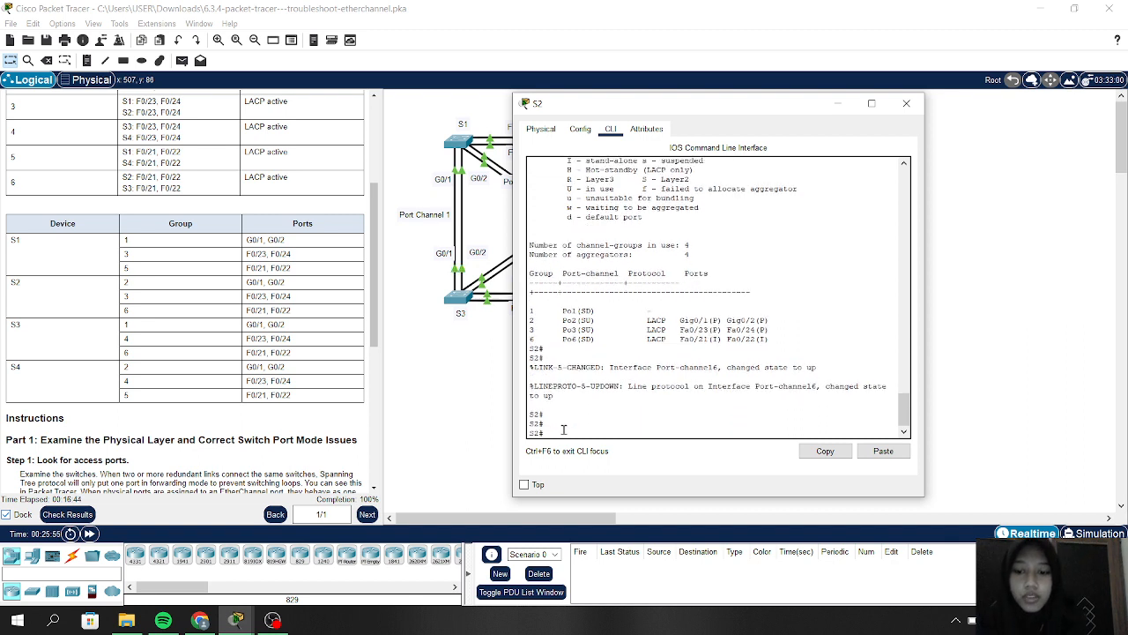
{"action": "type", "text": "show"}
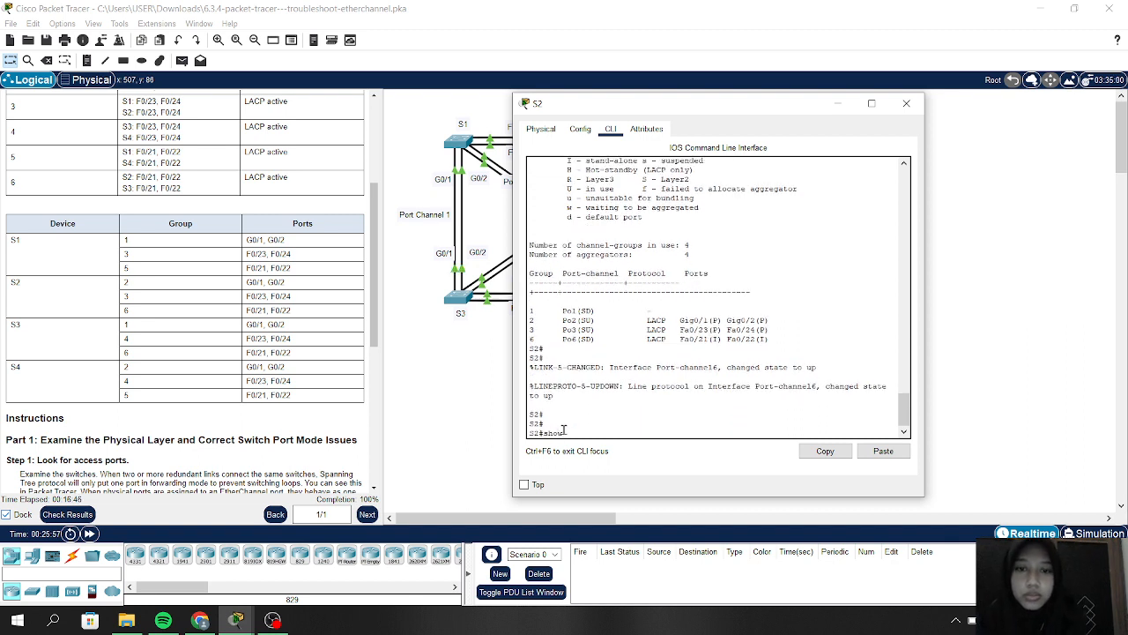
{"action": "type", "text": " etherch"}
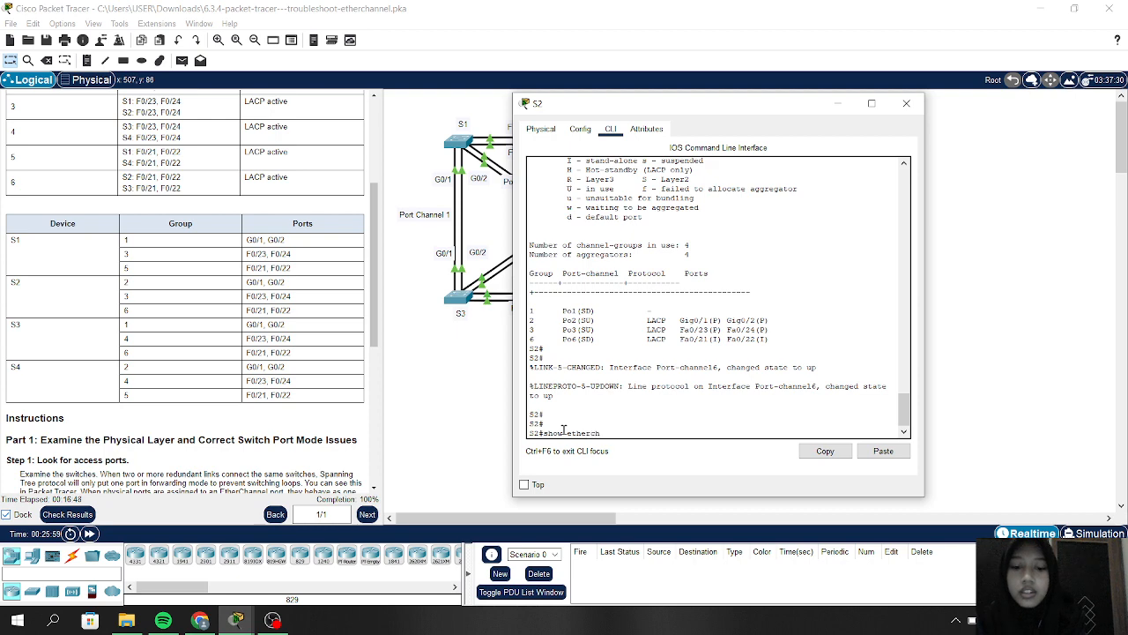
{"action": "type", "text": "annel summa"}
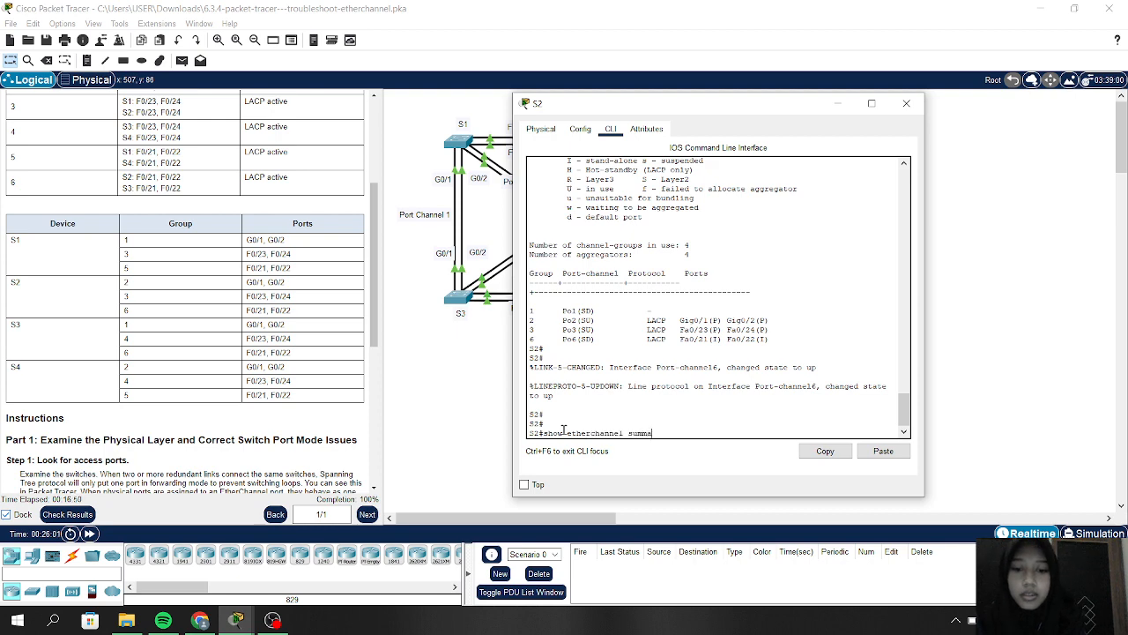
{"action": "type", "text": "ry"}
{"action": "key", "text": "Return"}
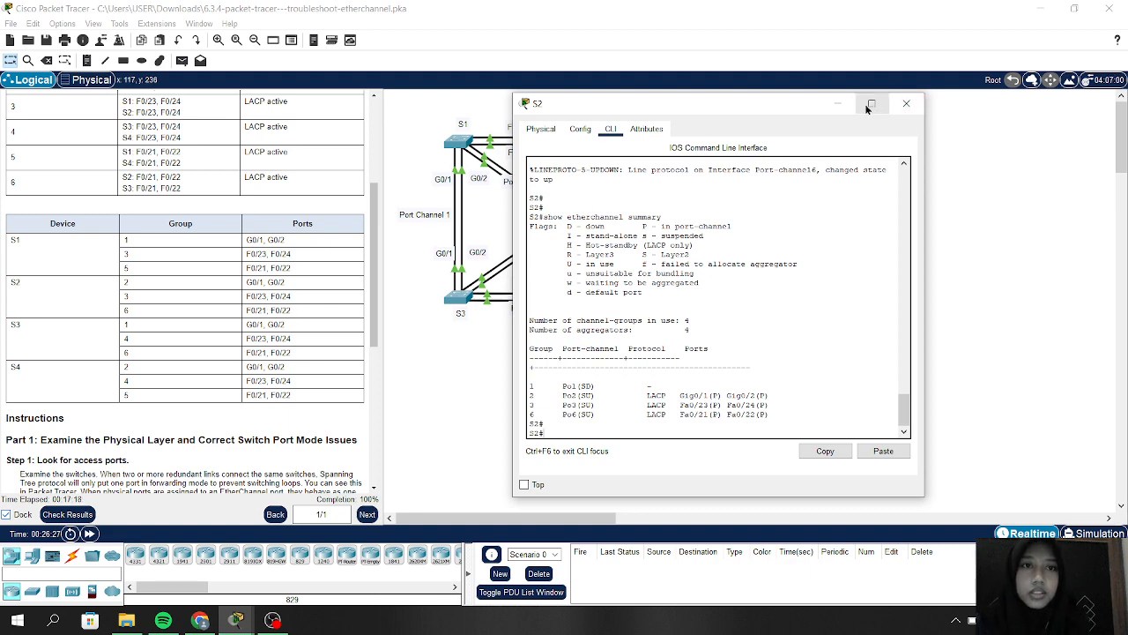
{"action": "left_click", "coordinate": [839, 103]}
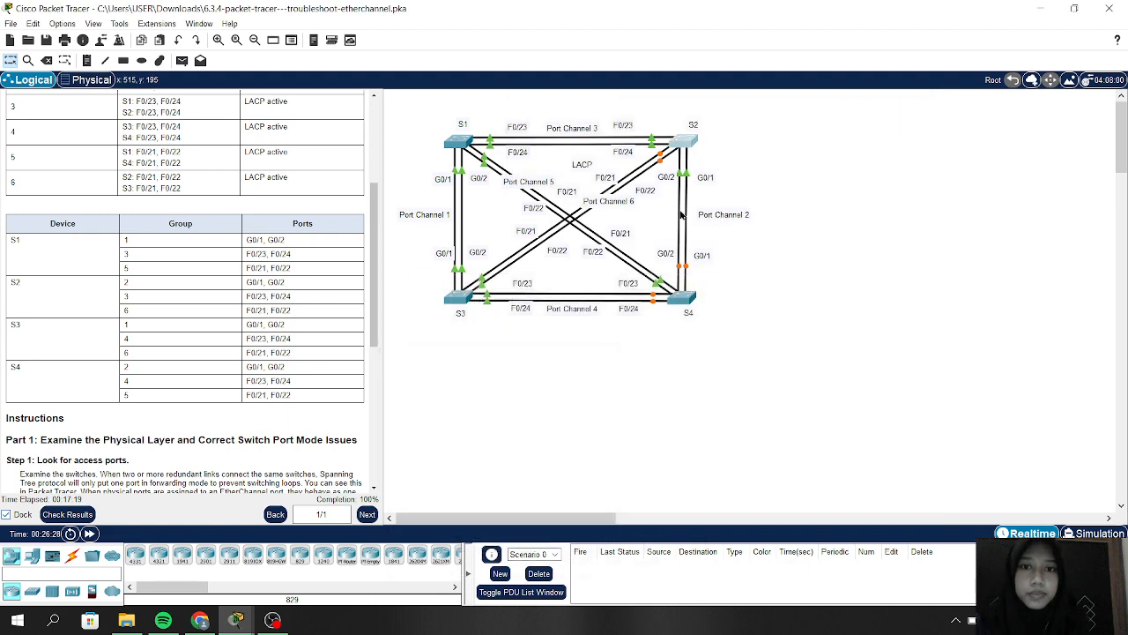
Step: Exit S4 from interface-range configuration back to the S4# prompt
{"action": "left_click", "coordinate": [677, 303]}
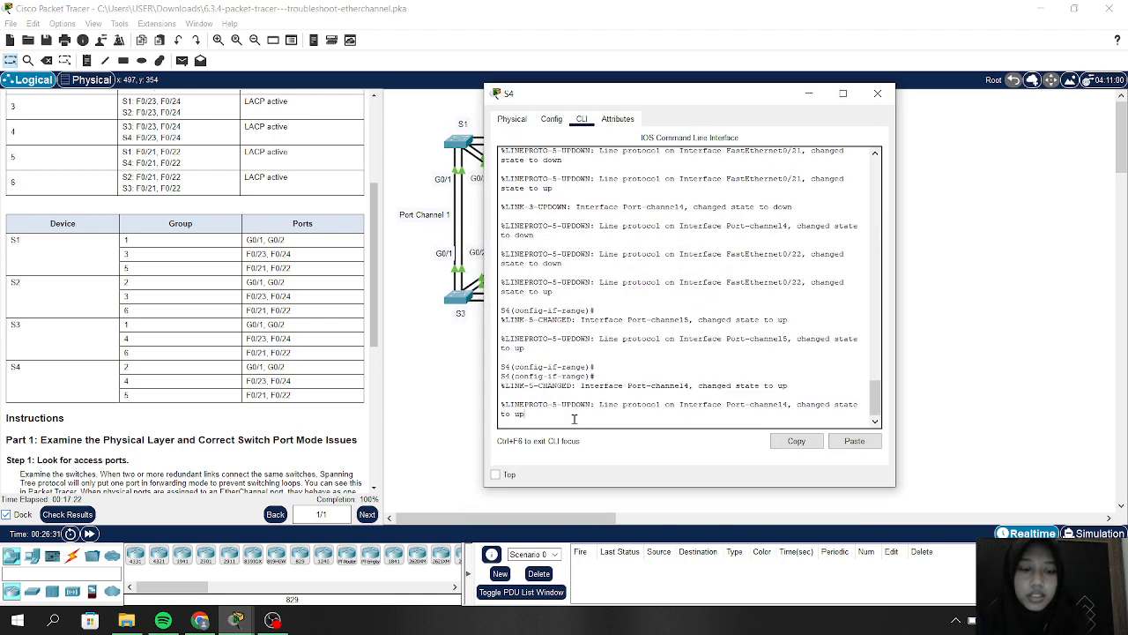
{"action": "key", "text": "Return"}
{"action": "key", "text": "Return"}
{"action": "key", "text": "Return"}
{"action": "type", "text": "ex"}
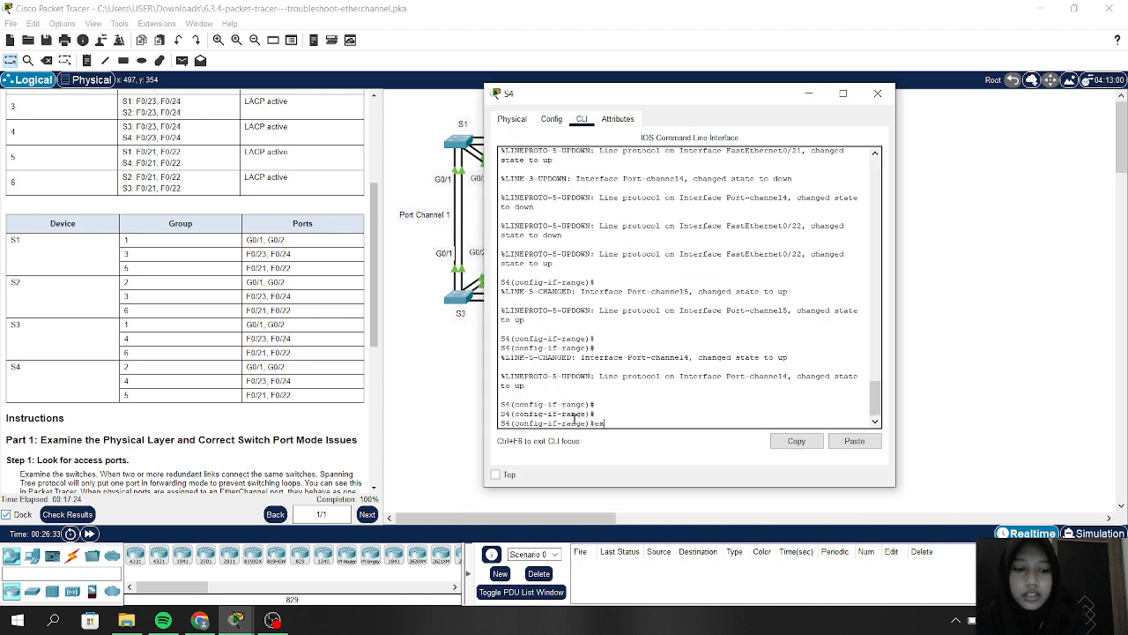
{"action": "key", "text": "Return"}
{"action": "type", "text": "ex"}
{"action": "key", "text": "Return"}
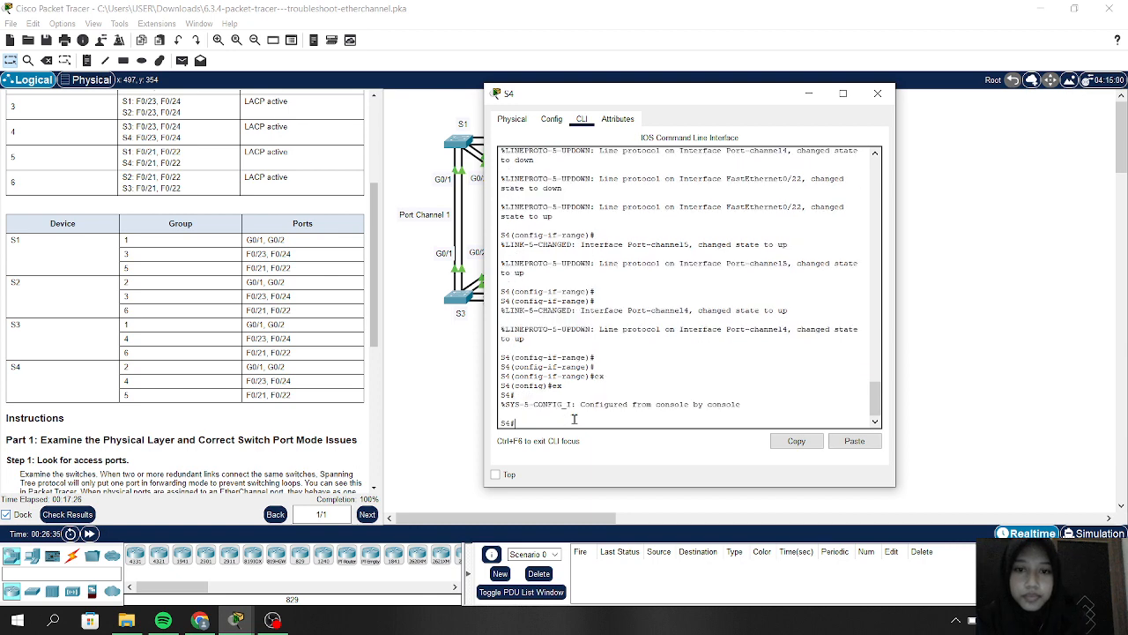
Step: Run show etherchannel summary on S4 and review Po2, Po4 and Po5 all up
{"action": "type", "text": "show"}
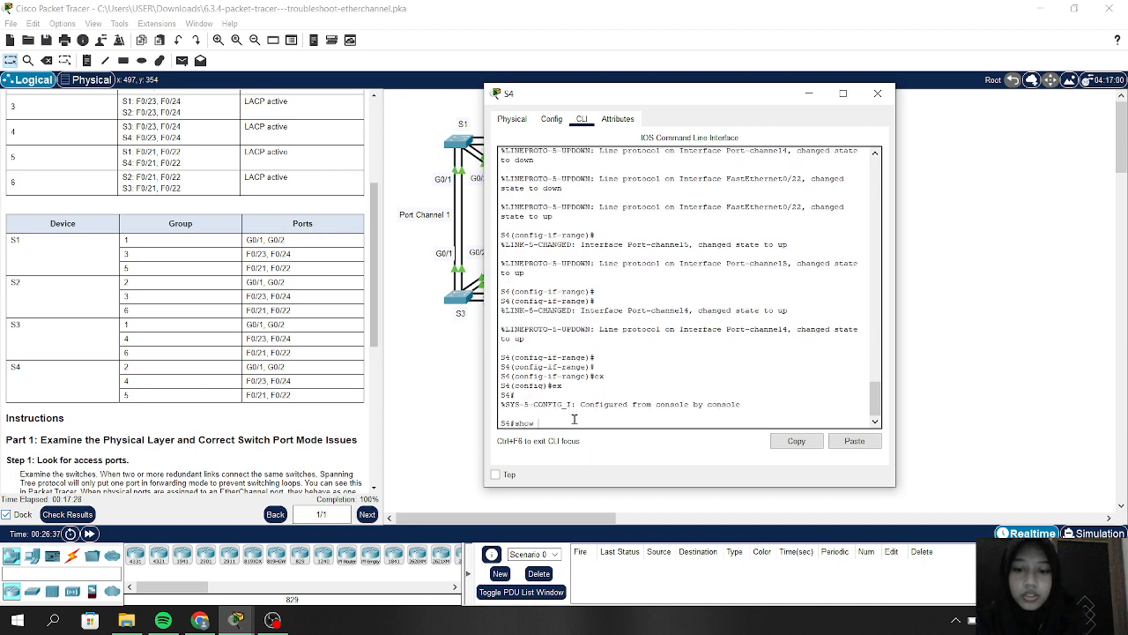
{"action": "type", "text": " etherchannel"}
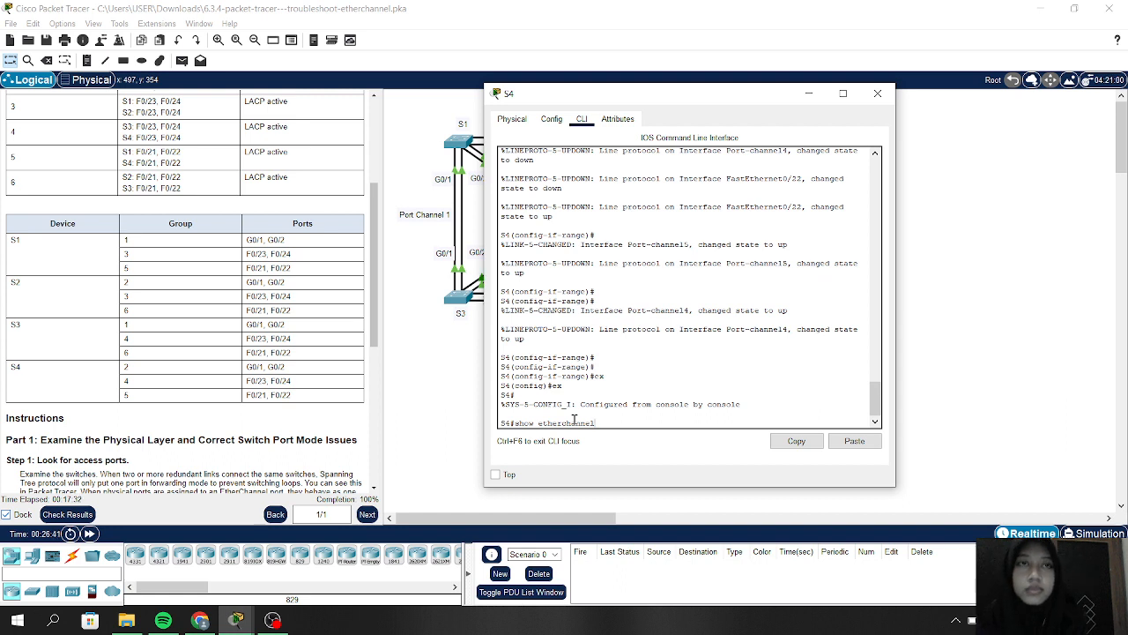
{"action": "type", "text": " summ"}
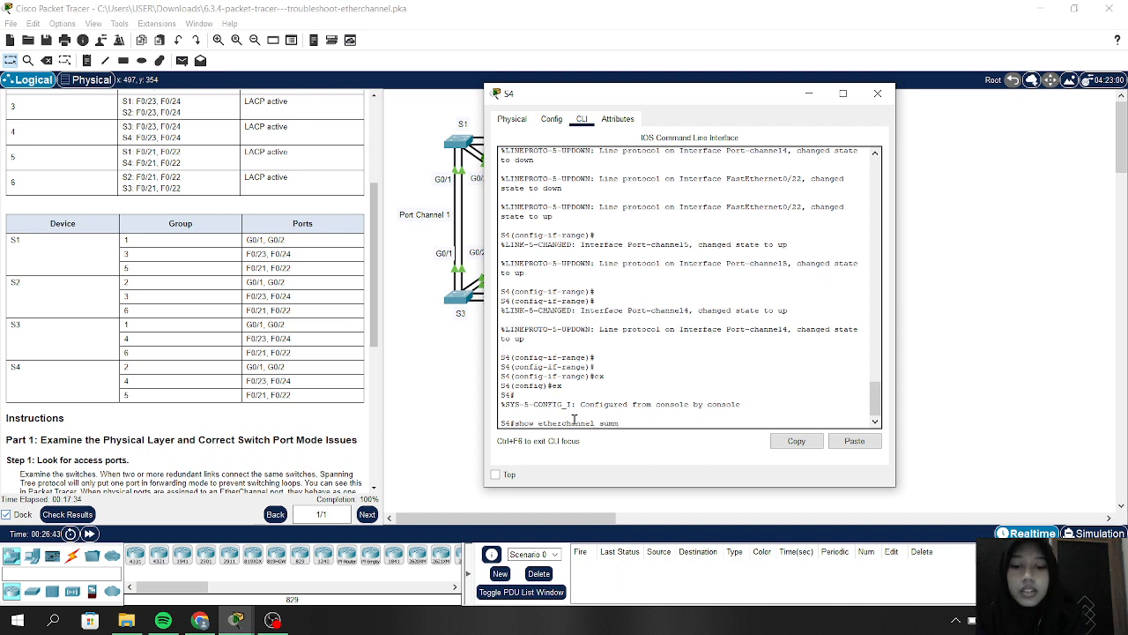
{"action": "type", "text": "ary"}
{"action": "key", "text": "Return"}
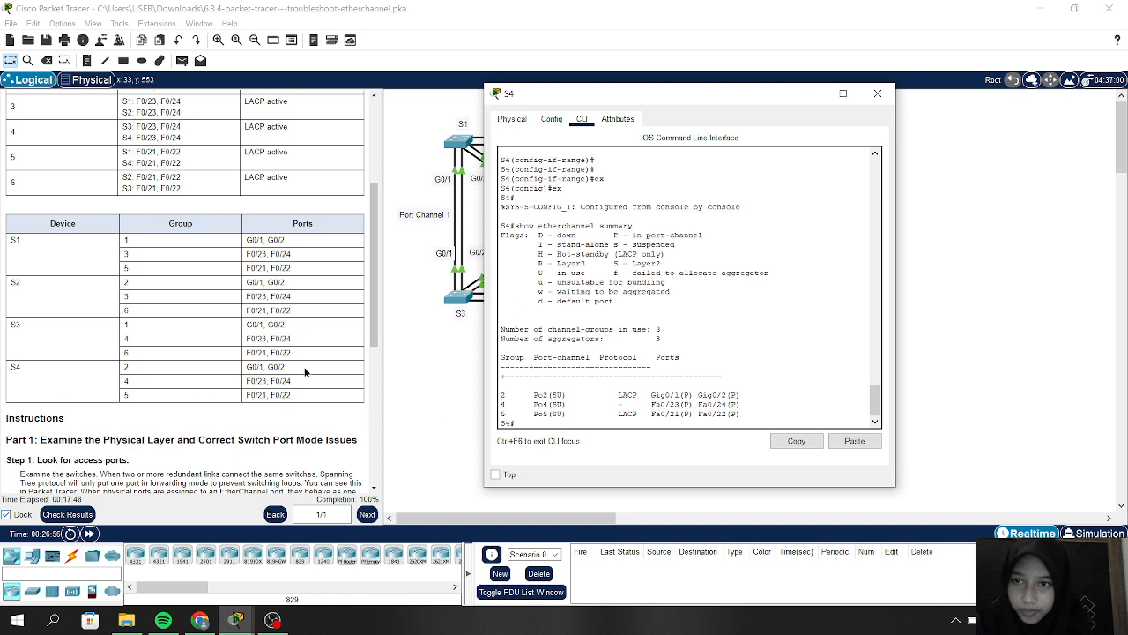
{"action": "left_click", "coordinate": [173, 300]}
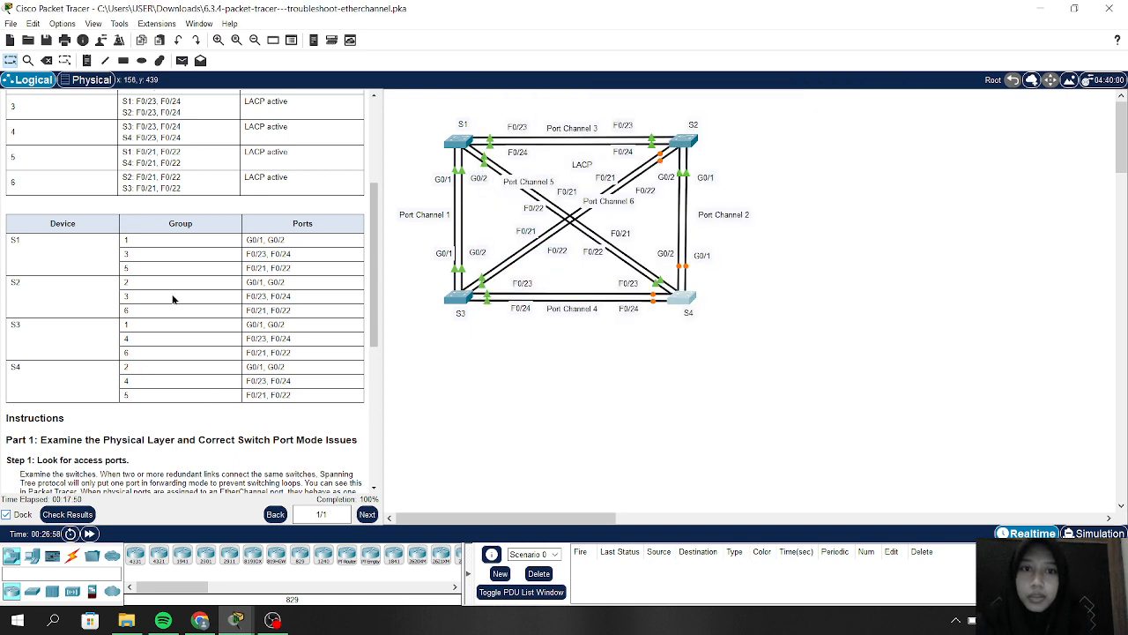
{"action": "left_click", "coordinate": [676, 300]}
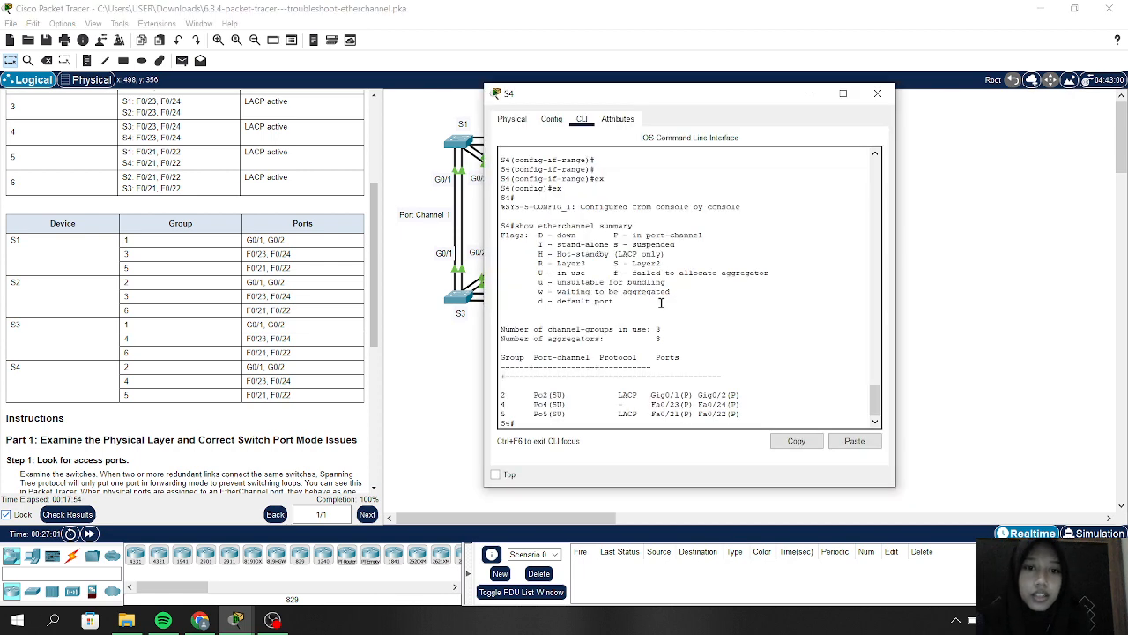
{"action": "scroll", "coordinate": [305, 313], "scroll_direction": "up", "scroll_amount": 2}
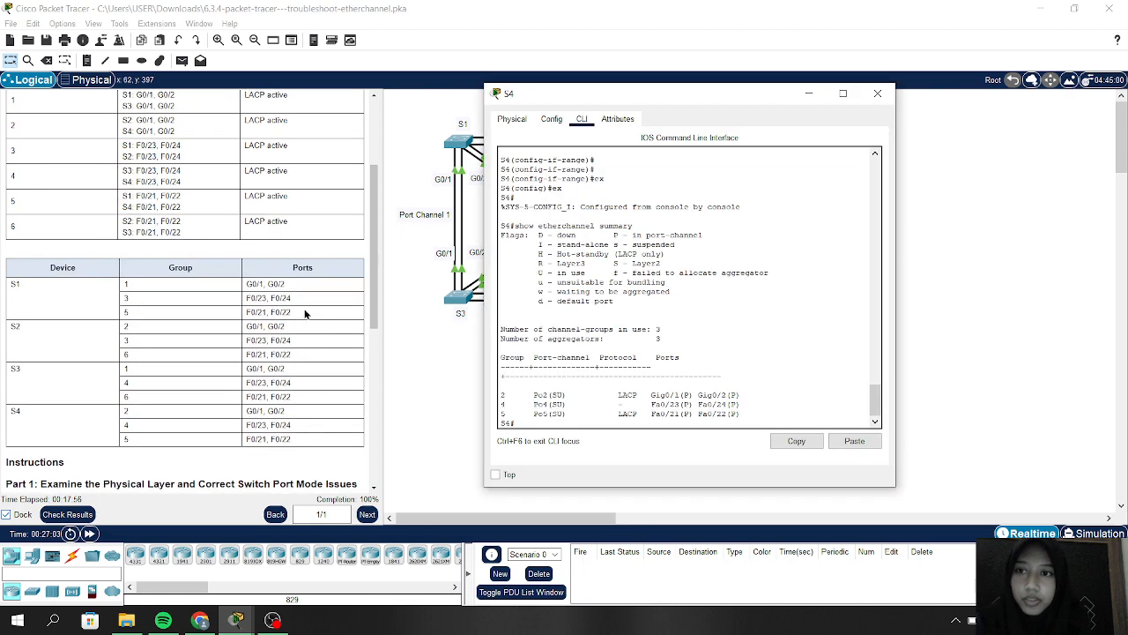
{"action": "scroll", "coordinate": [305, 314], "scroll_direction": "down", "scroll_amount": 3}
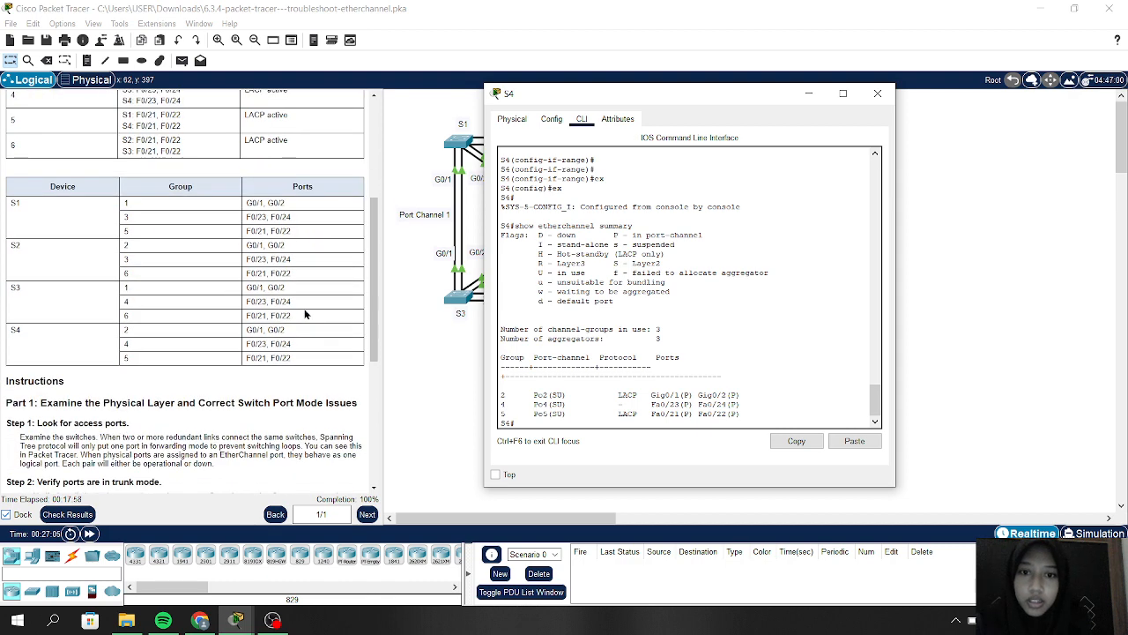
{"action": "scroll", "coordinate": [305, 314], "scroll_direction": "up", "scroll_amount": 3}
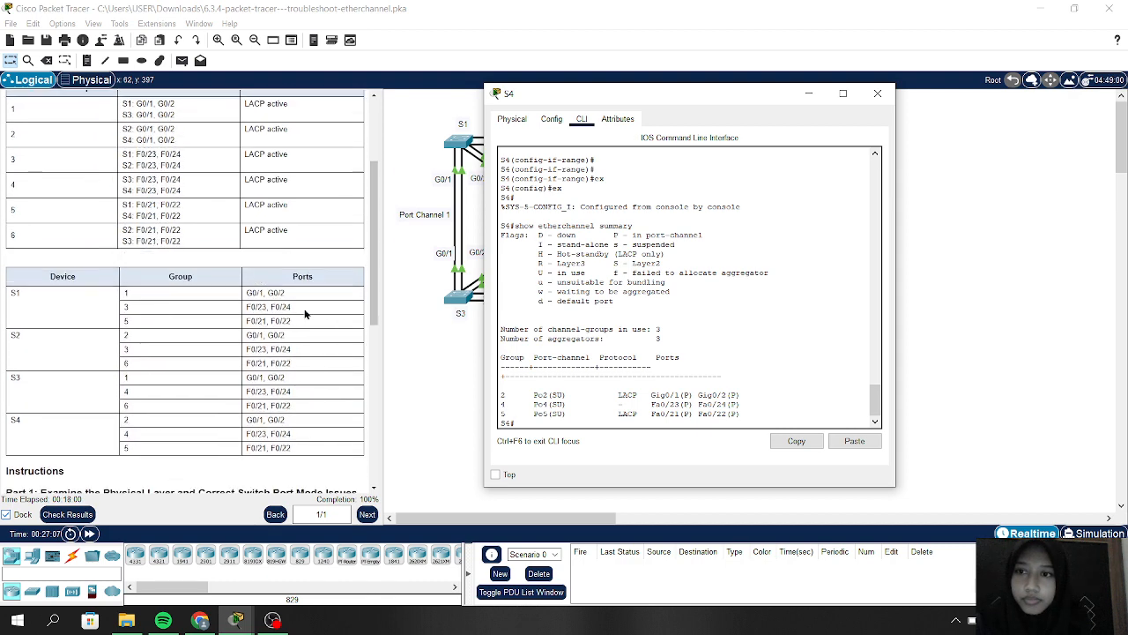
{"action": "scroll", "coordinate": [284, 125], "scroll_direction": "up", "scroll_amount": 3}
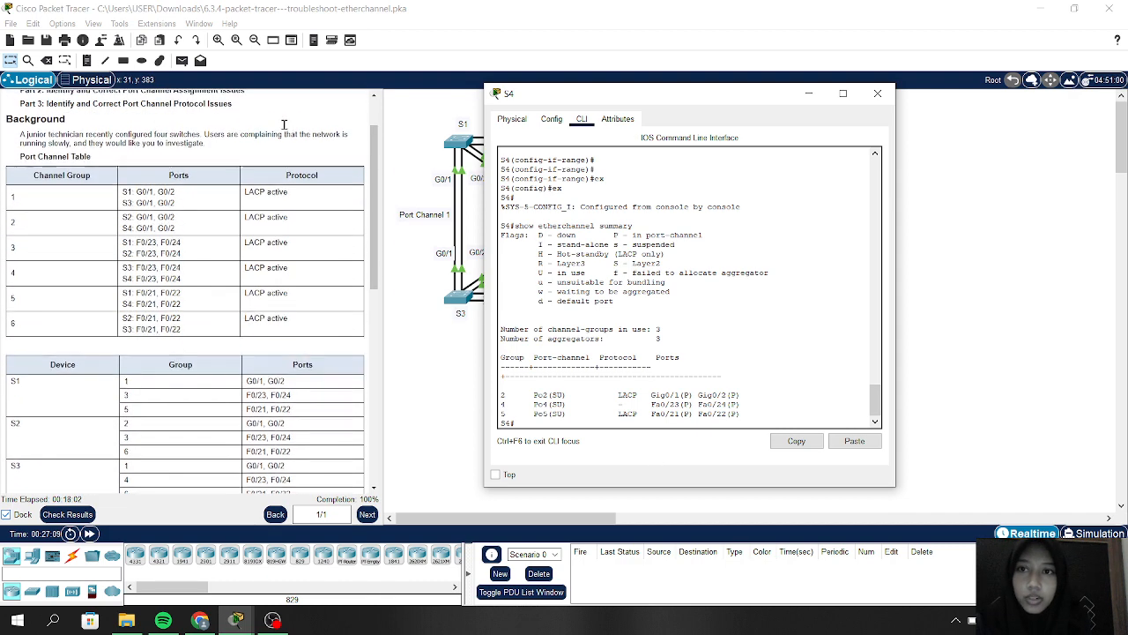
{"action": "scroll", "coordinate": [283, 124], "scroll_direction": "up", "scroll_amount": 1}
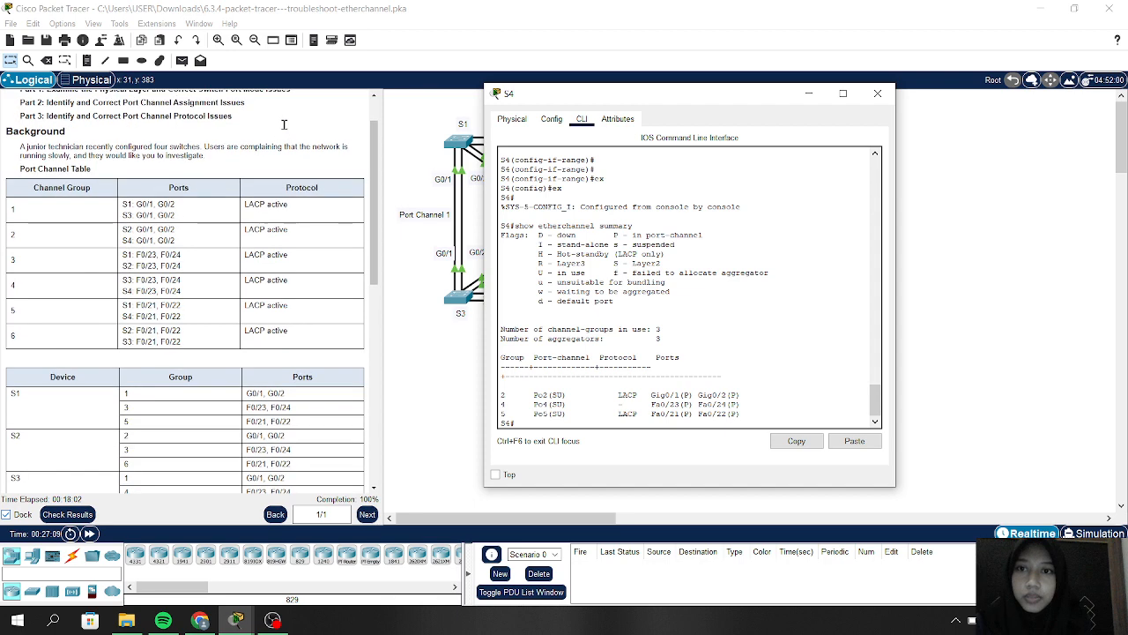
Step: Close S4's window and scroll the activity instructions back to their title
{"action": "left_click", "coordinate": [878, 96]}
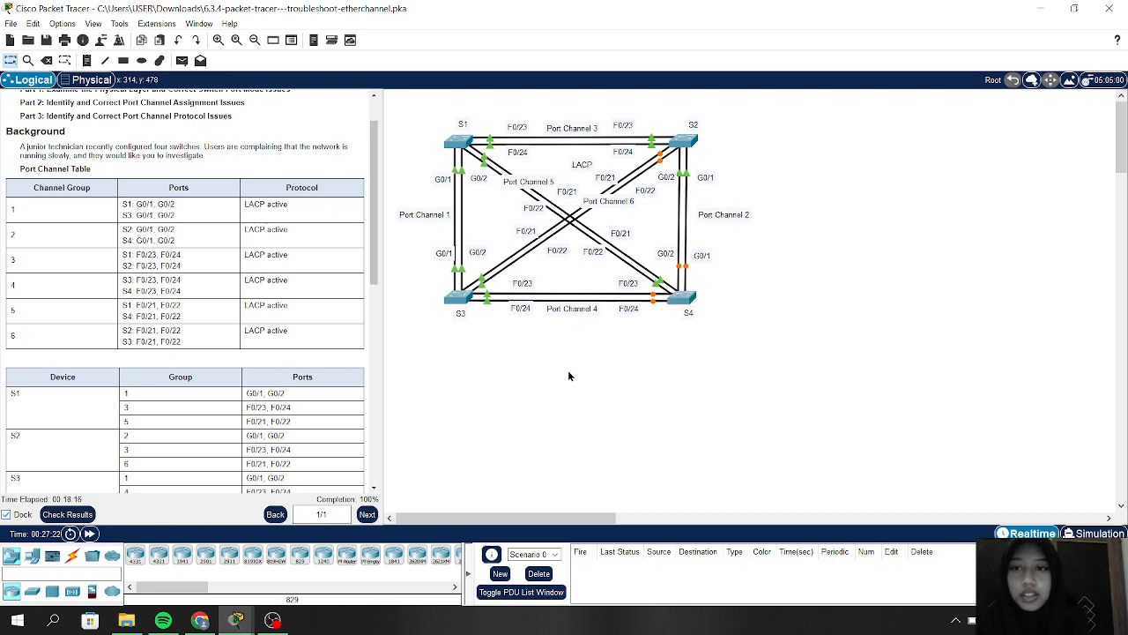
{"action": "scroll", "coordinate": [247, 327], "scroll_direction": "up", "scroll_amount": 2}
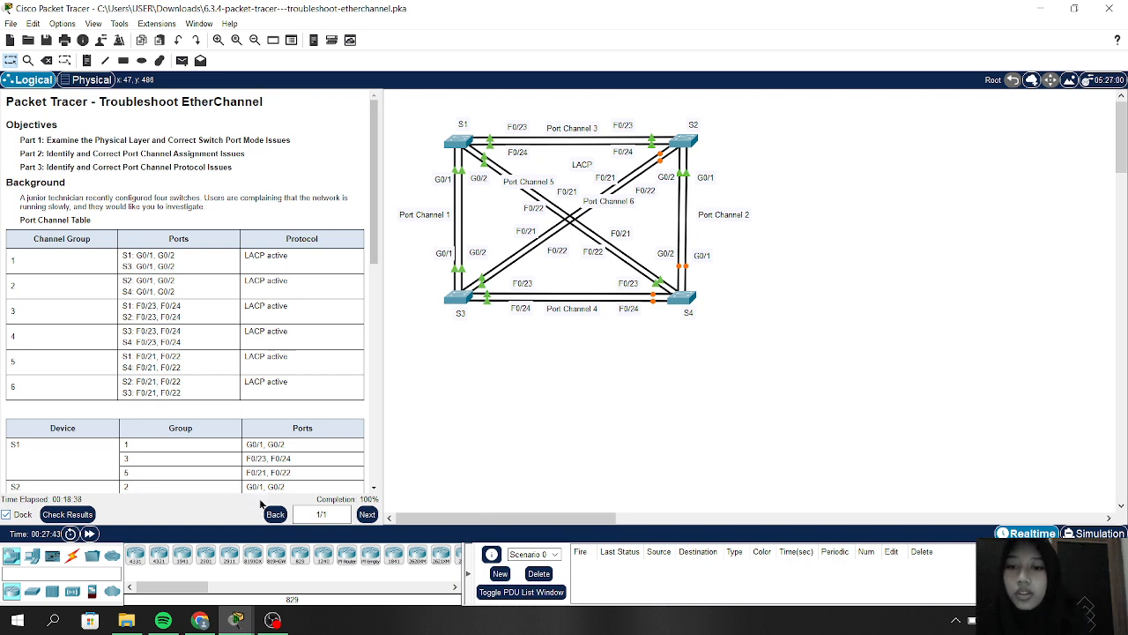
Step: Review the Connectivity Tests and Overall Feedback results, close them, and switch to OBS Studio
{"action": "left_click", "coordinate": [55, 516]}
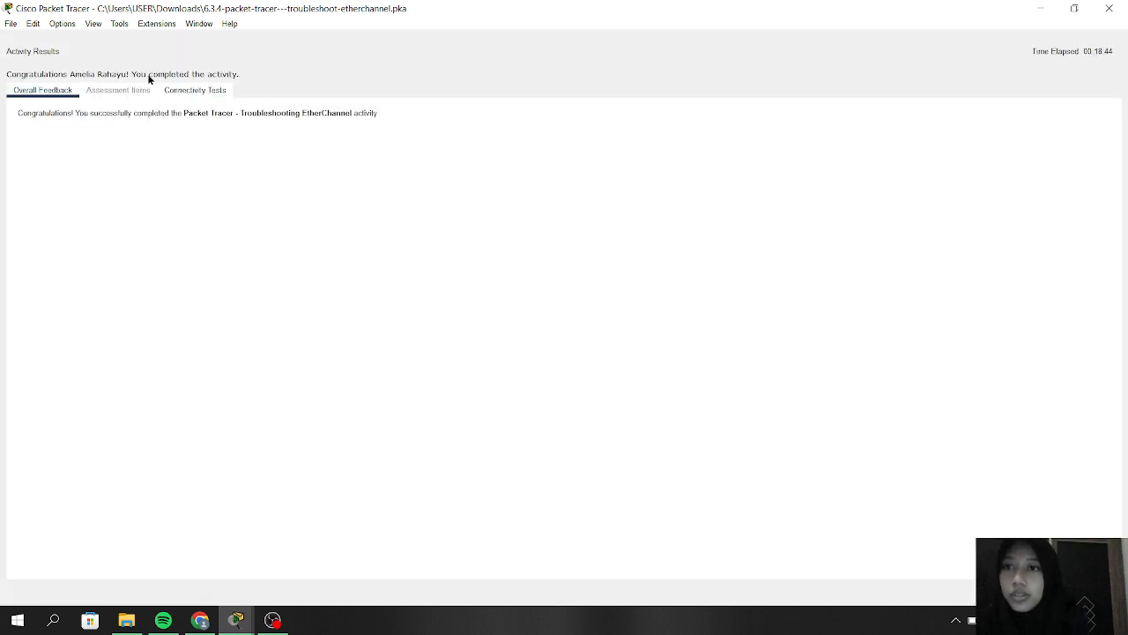
{"action": "left_click", "coordinate": [181, 94]}
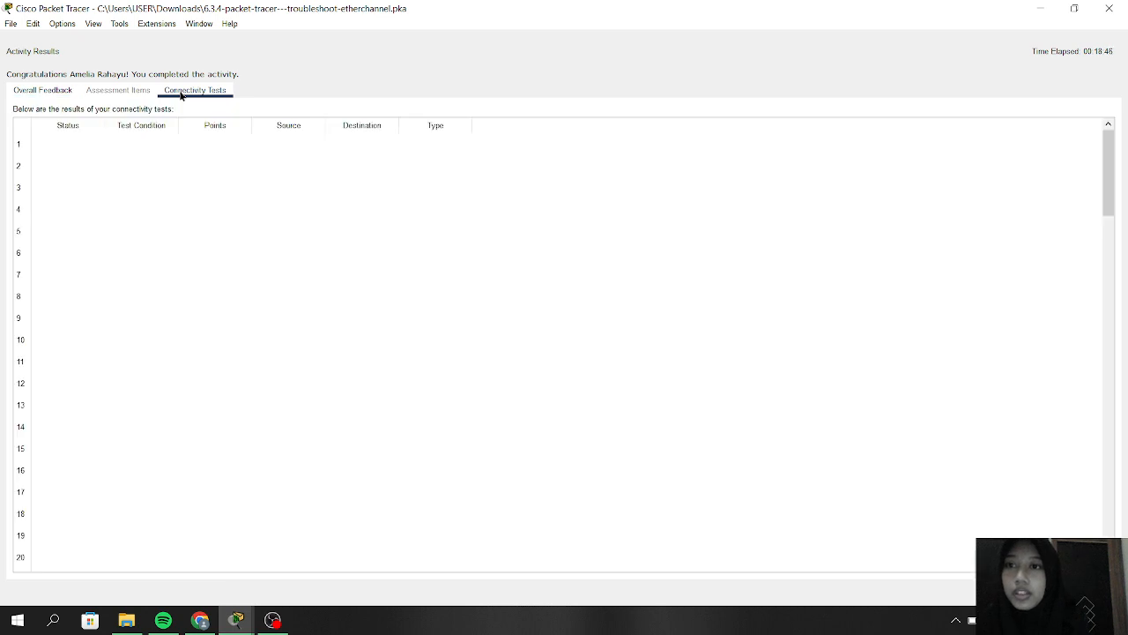
{"action": "left_click", "coordinate": [41, 92]}
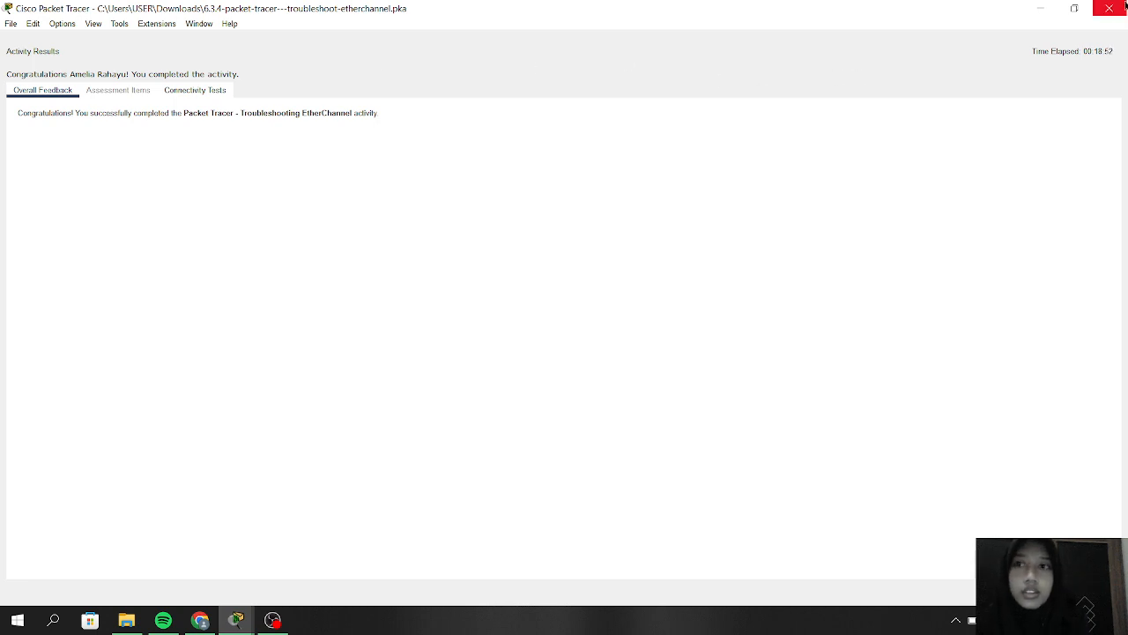
{"action": "left_click", "coordinate": [1110, 8]}
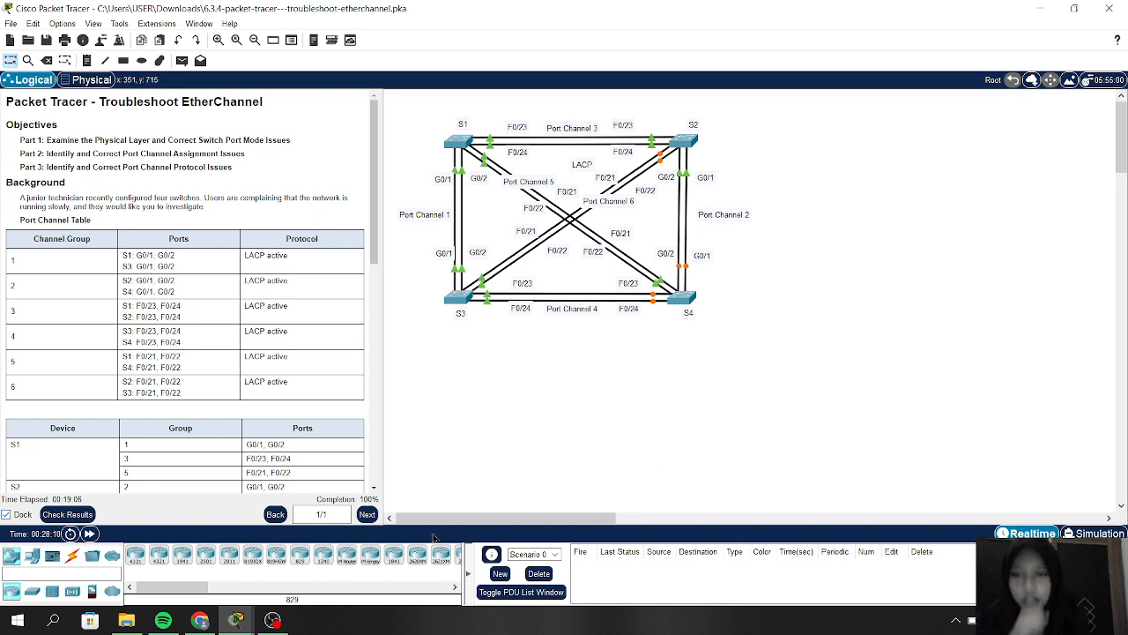
{"action": "left_click", "coordinate": [272, 620]}
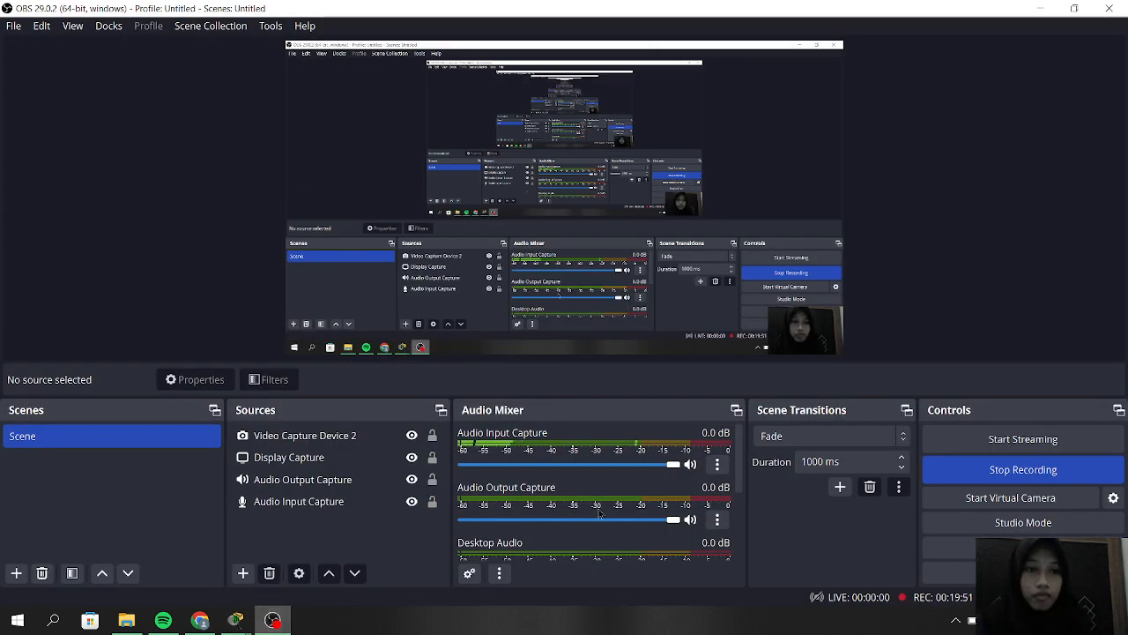